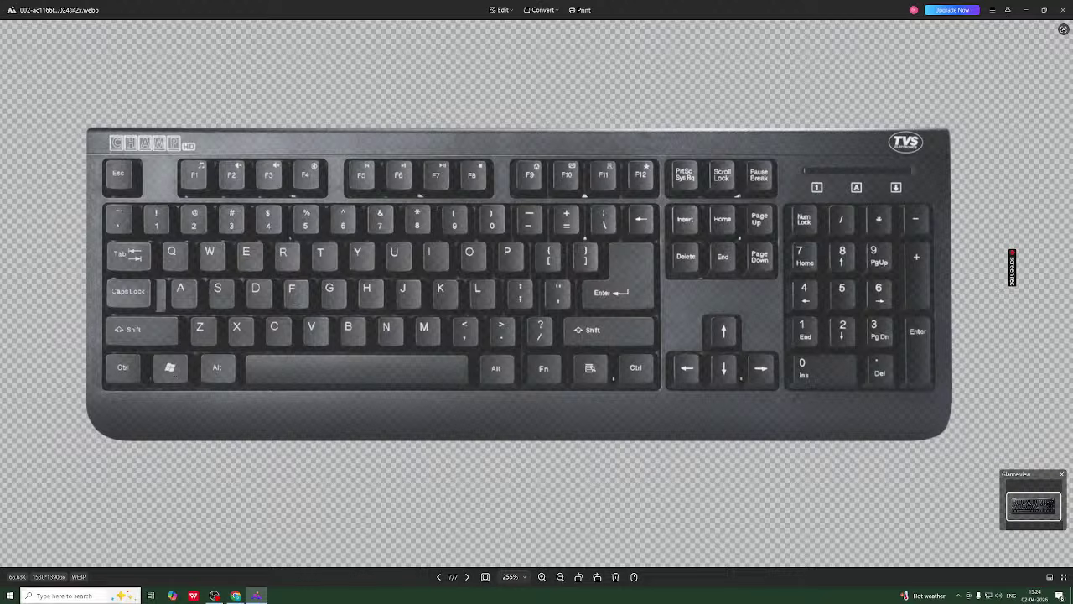
Minimize the keyboard image, show the desktop's context menu, and bring the image back
{"action": "key", "text": "super"}
{"action": "key", "text": "super"}
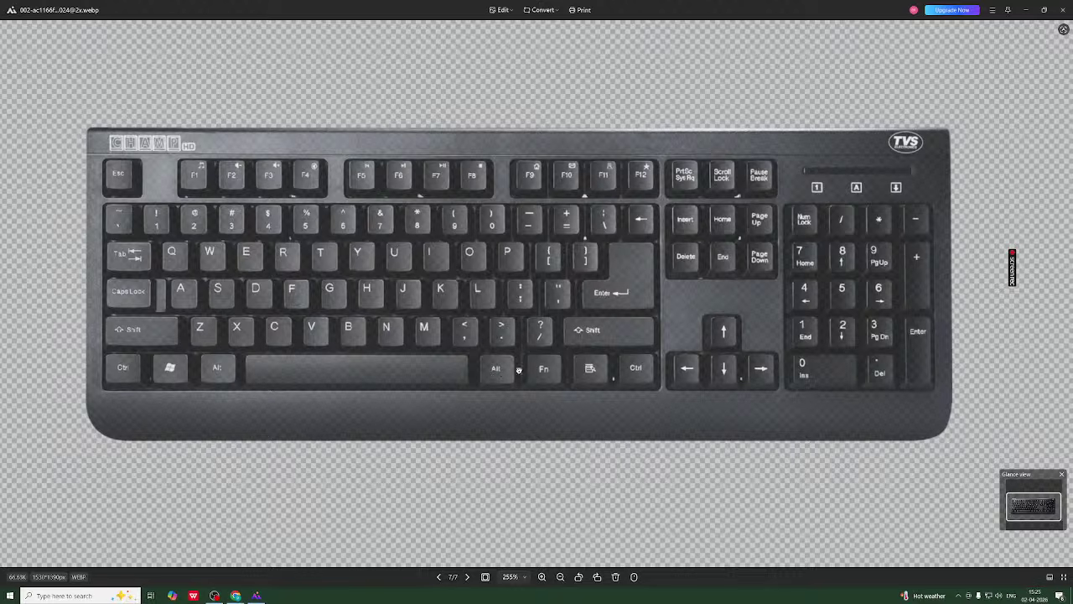
{"action": "left_click", "coordinate": [1027, 9]}
{"action": "right_click", "coordinate": [459, 208]}
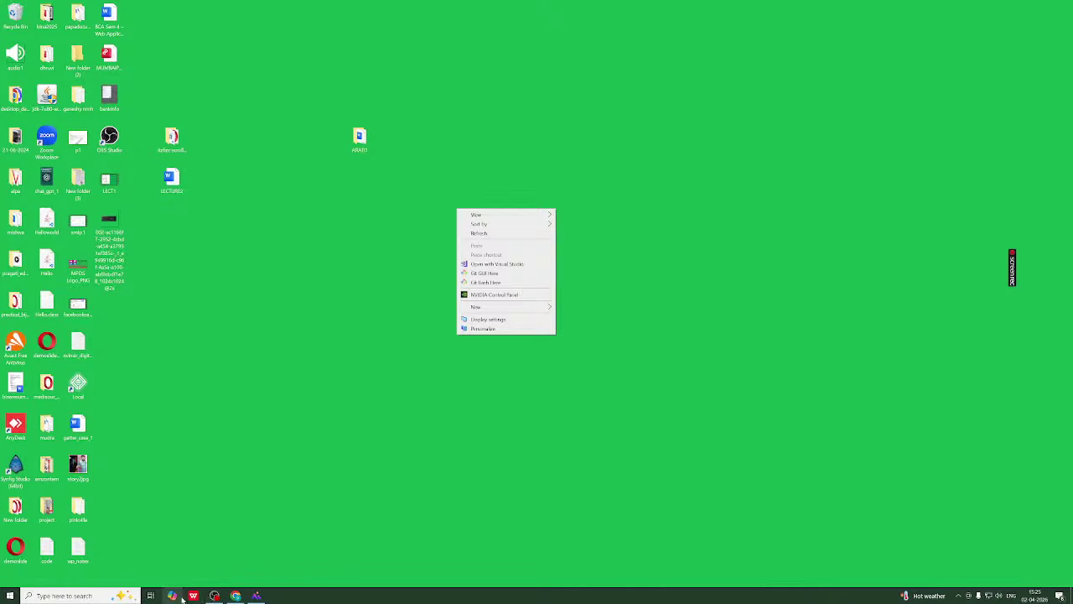
{"action": "left_click", "coordinate": [256, 595]}
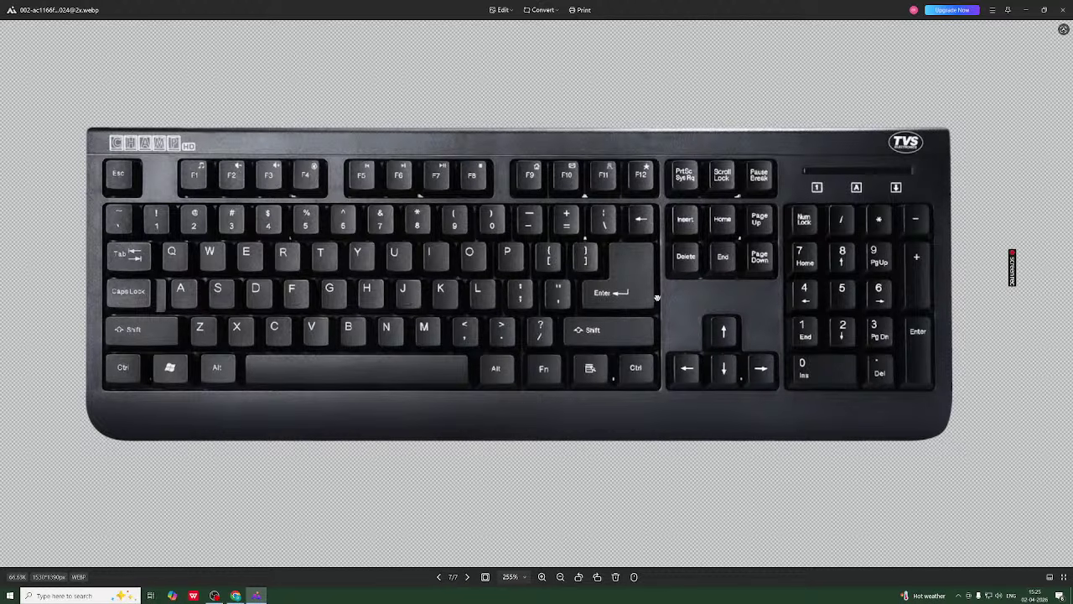
Minimize the keyboard image again, show the desktop's context menu without the mouse, and return to the image
{"action": "left_click", "coordinate": [1024, 12]}
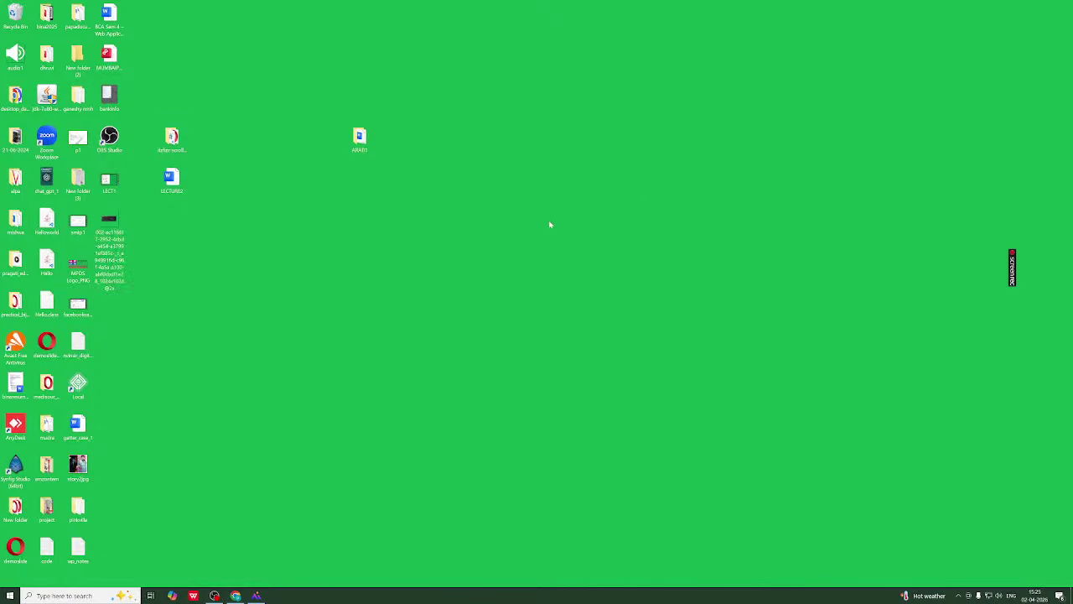
{"action": "key", "text": "Menu"}
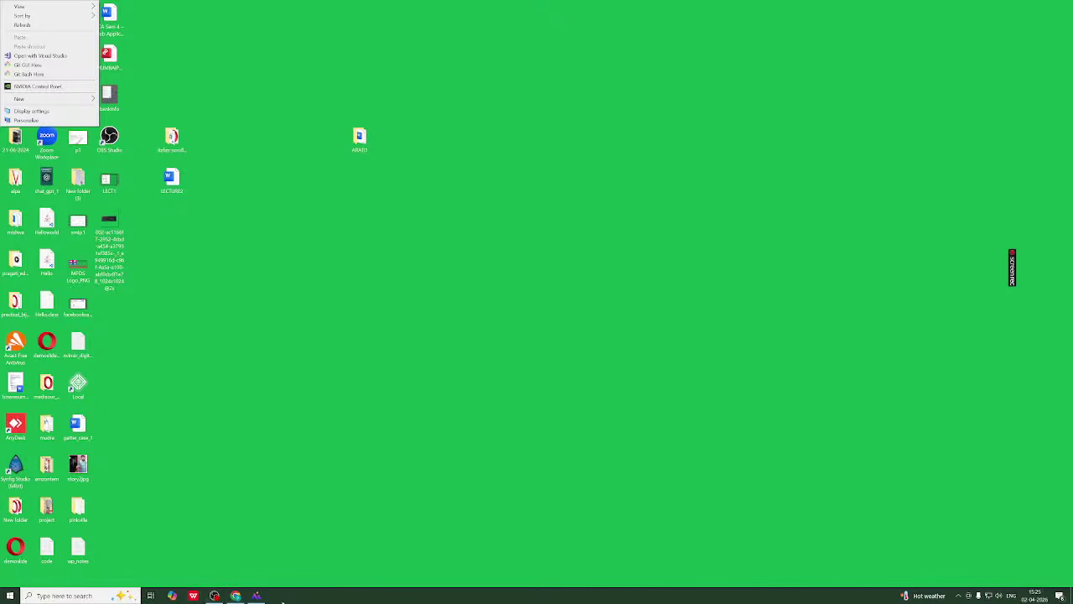
{"action": "left_click", "coordinate": [257, 596]}
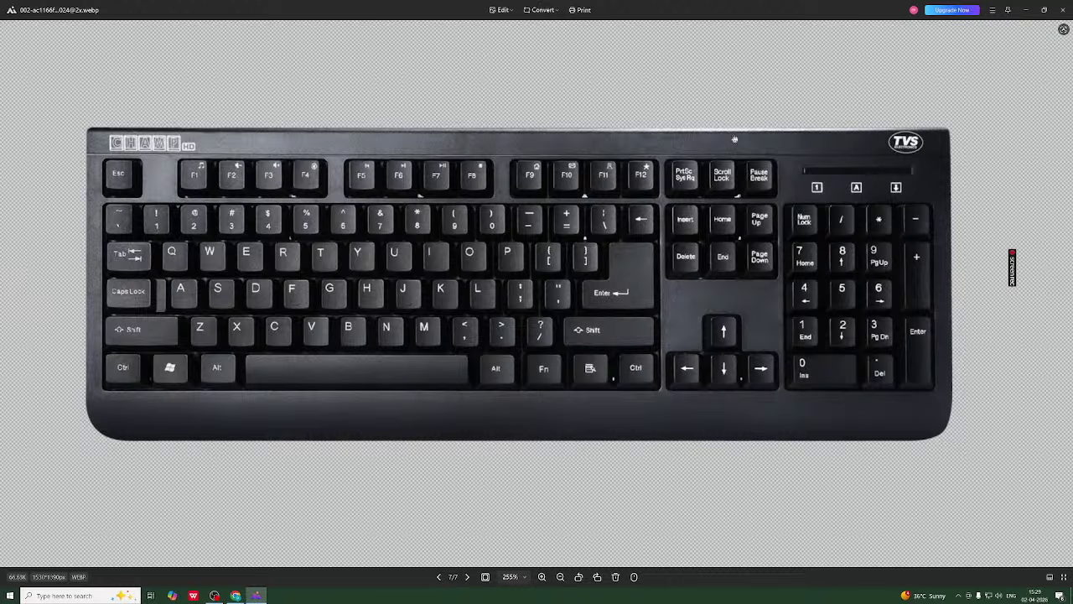
Minimize the keyboard image and open Notepad by searching for "notepad"
{"action": "left_click", "coordinate": [1030, 10]}
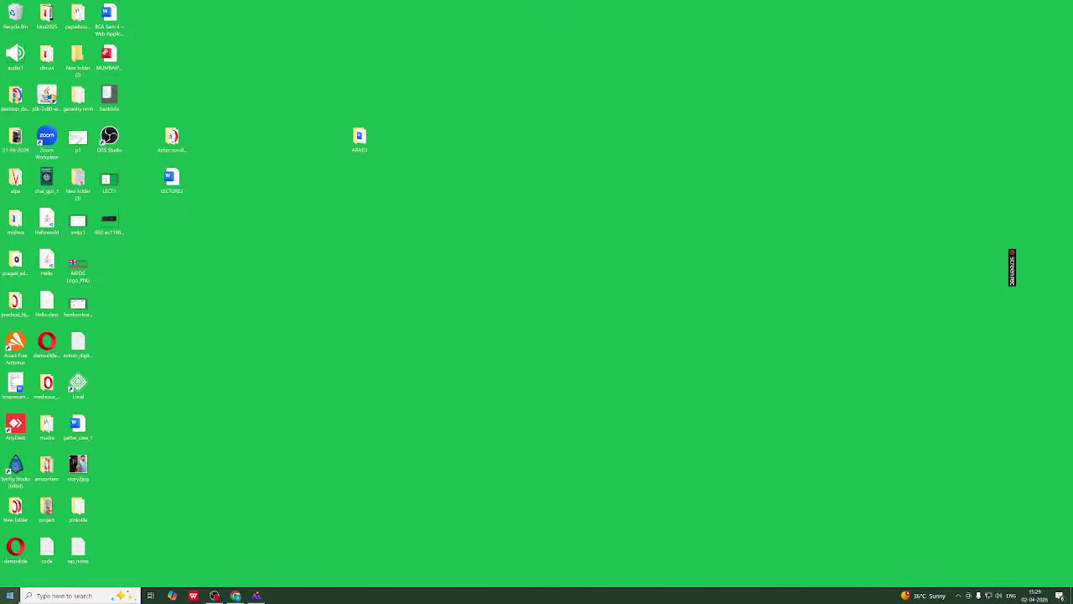
{"action": "left_click", "coordinate": [39, 596]}
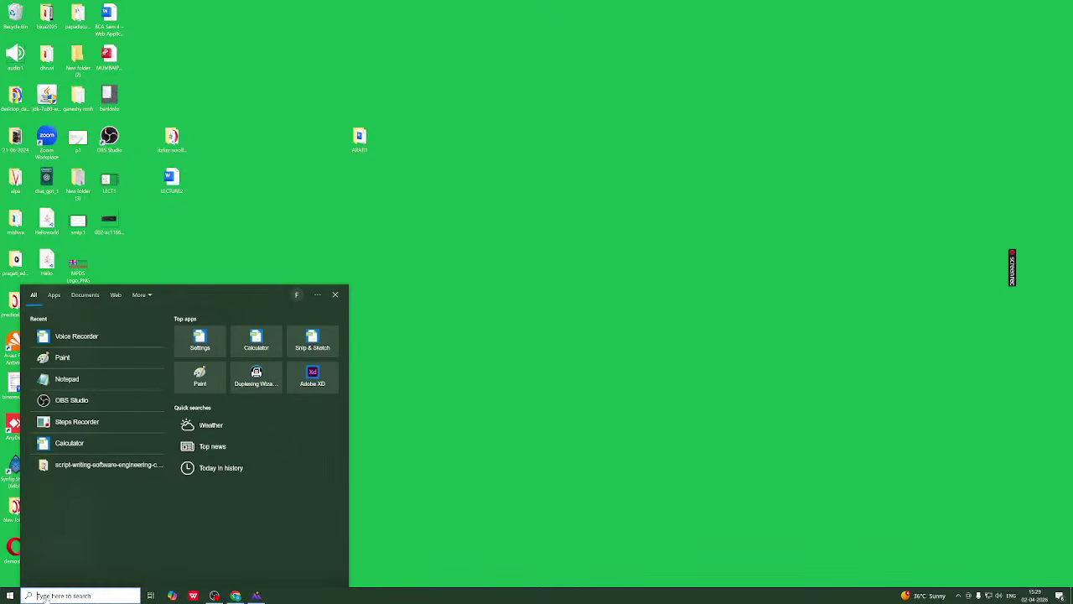
{"action": "type", "text": "notepad"}
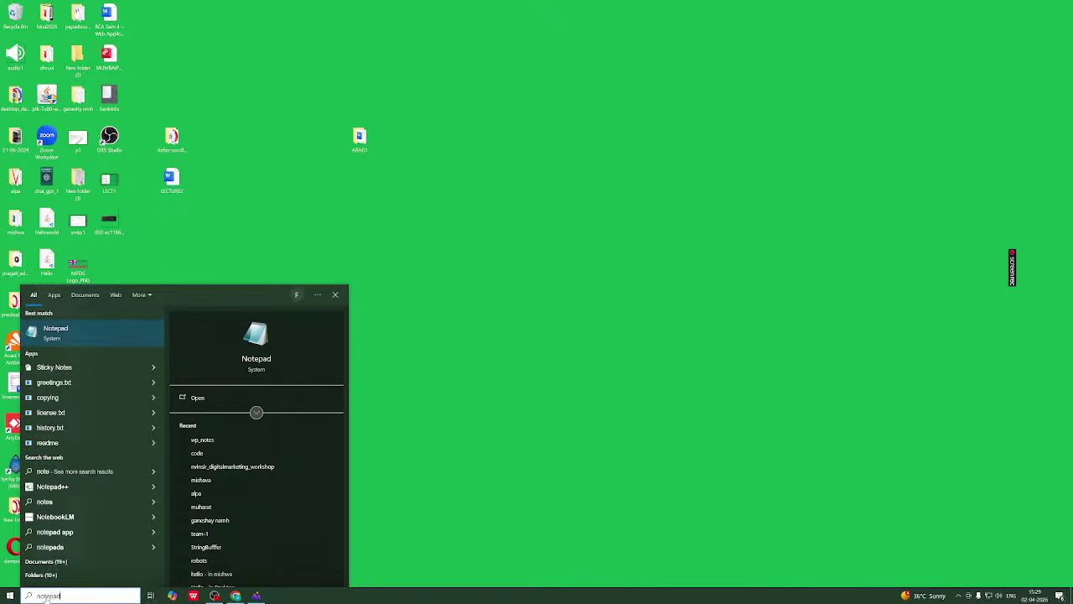
{"action": "key", "text": "Return"}
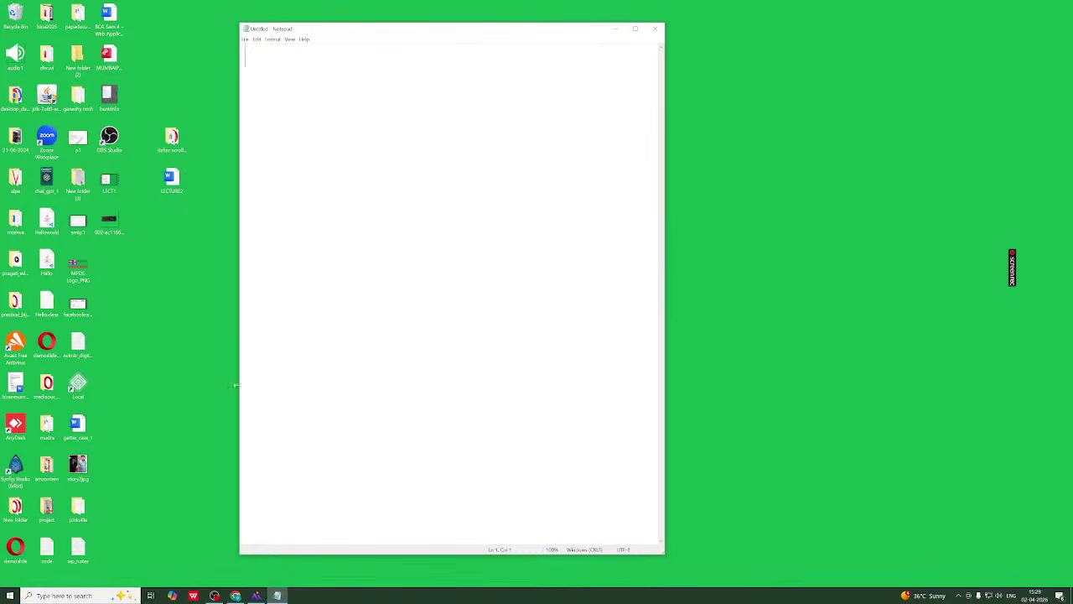
Move the Notepad window around the desktop, leaving it near the middle
{"action": "left_click_drag", "start_coordinate": [387, 36], "coordinate": [442, 43]}
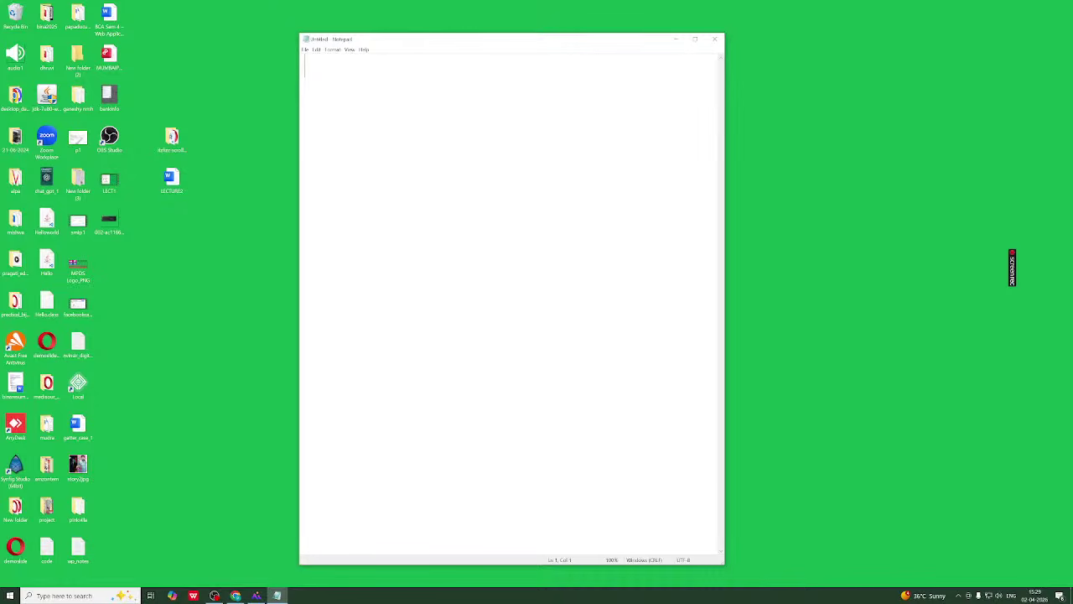
{"action": "left_click_drag", "start_coordinate": [420, 42], "coordinate": [403, 41]}
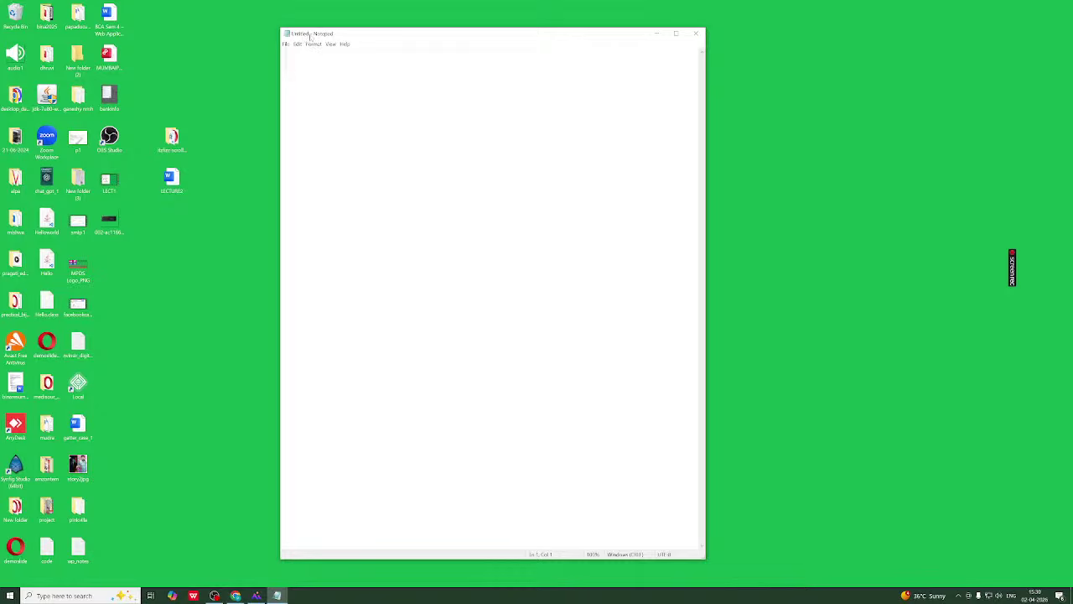
{"action": "left_click_drag", "start_coordinate": [309, 35], "coordinate": [295, 36]}
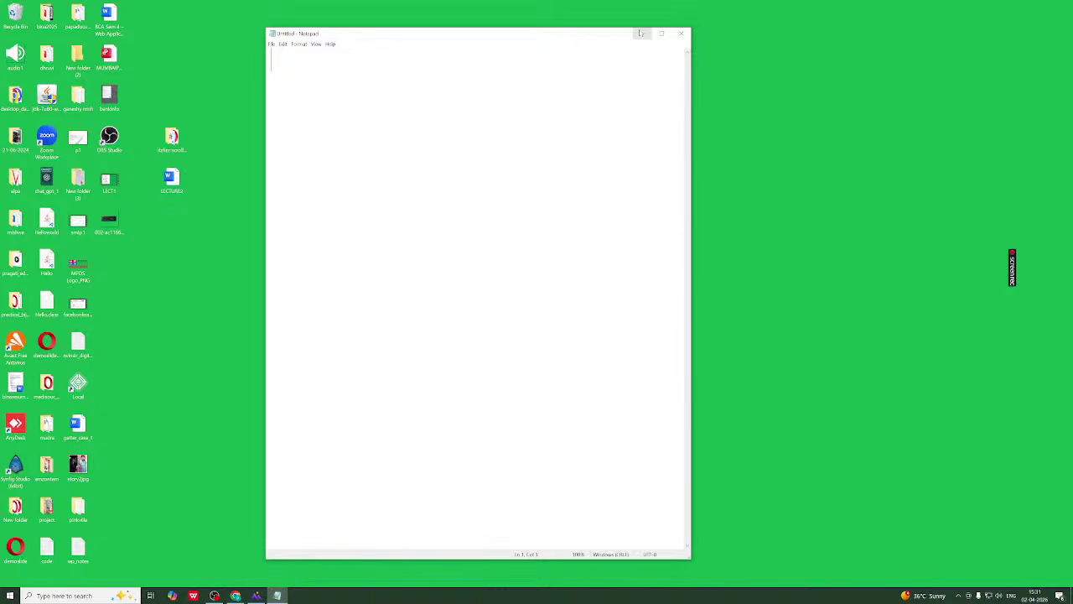
Minimize the Notepad window and restore it several times, leaving it open on the desktop
{"action": "left_click", "coordinate": [642, 34]}
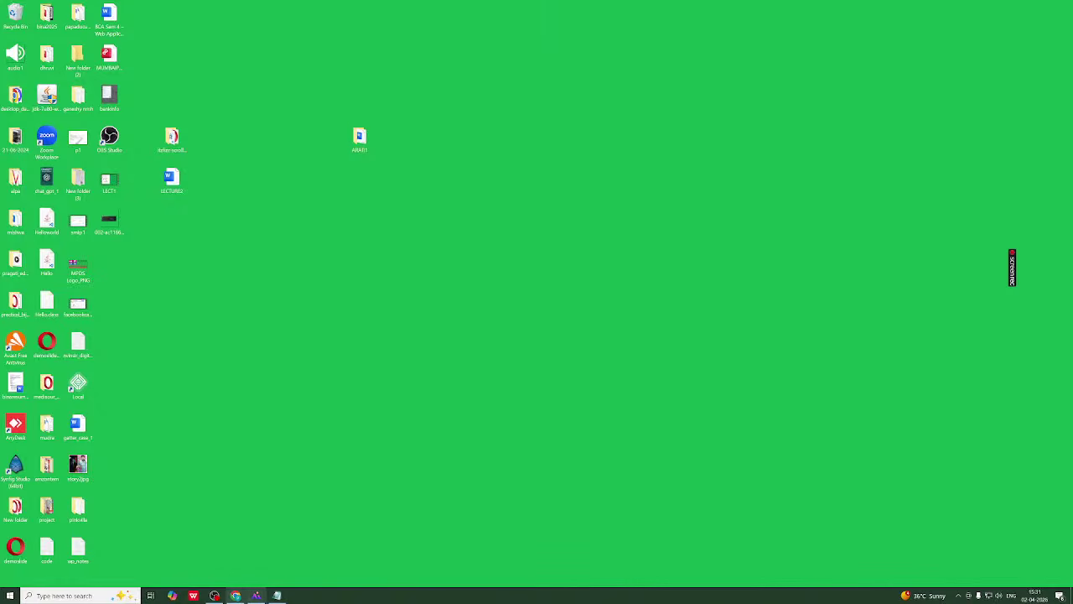
{"action": "mouse_move", "coordinate": [280, 596]}
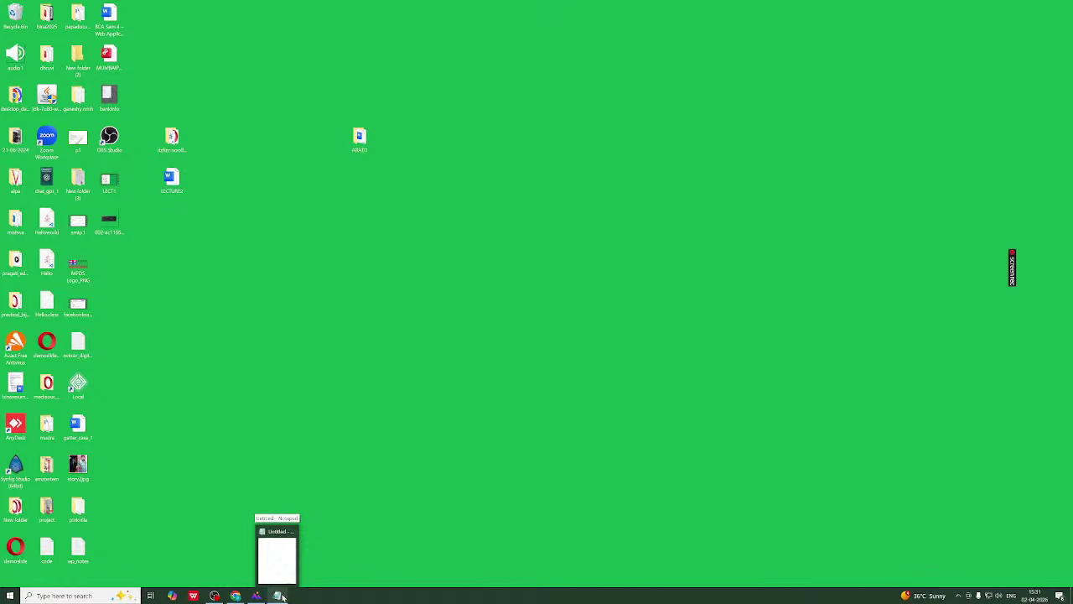
{"action": "left_click", "coordinate": [284, 564]}
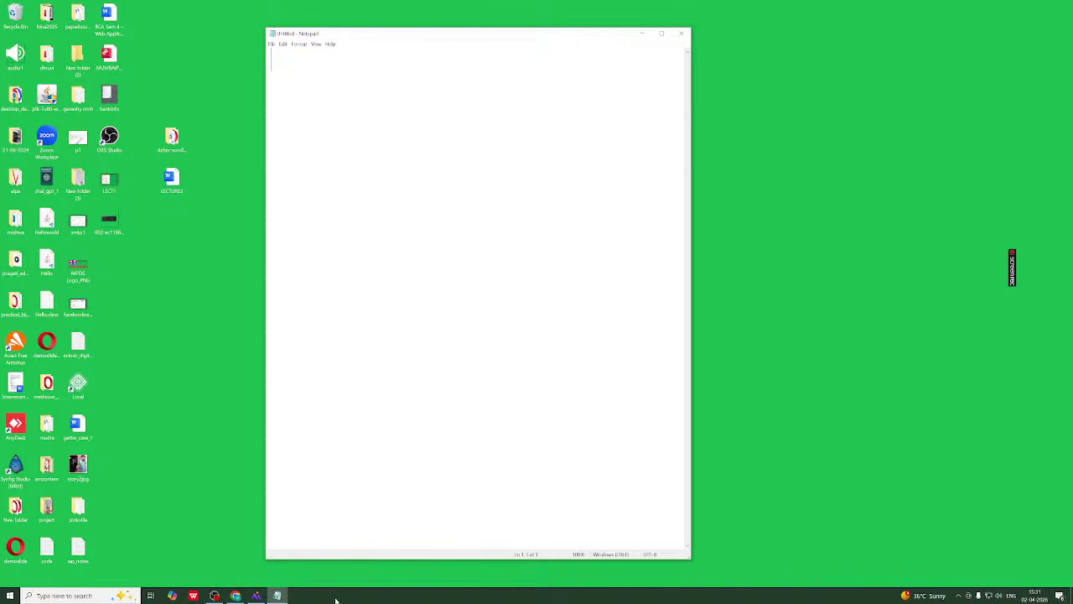
{"action": "left_click", "coordinate": [643, 34]}
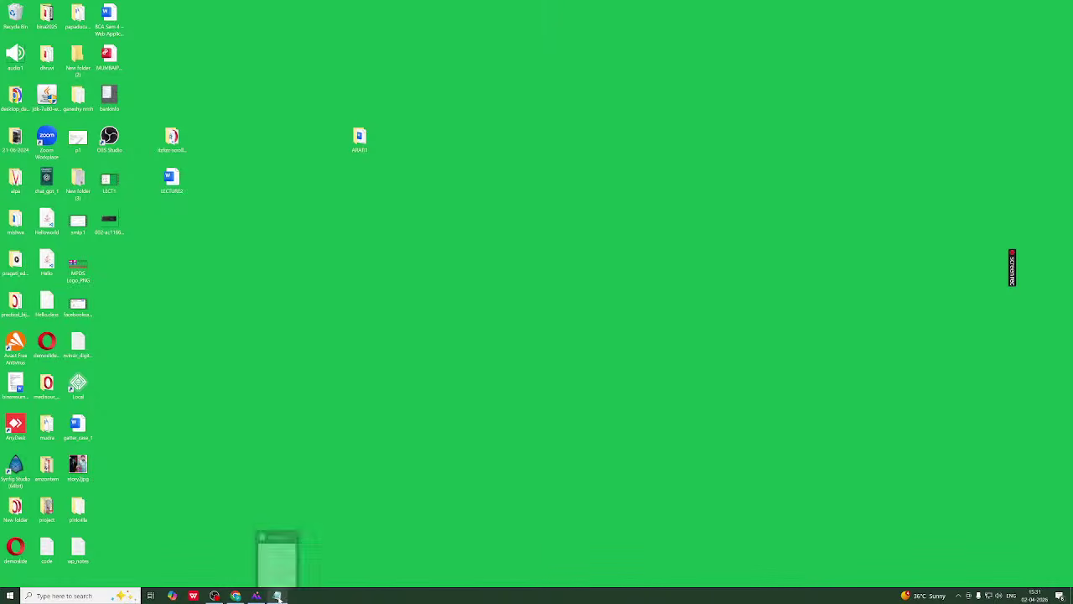
{"action": "left_click", "coordinate": [278, 596]}
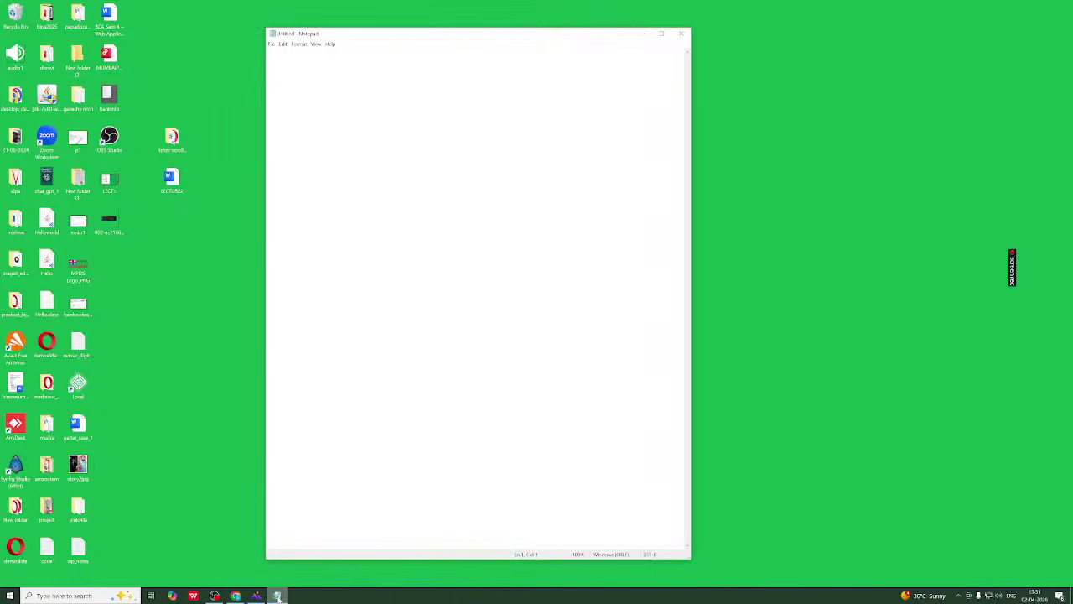
{"action": "left_click", "coordinate": [279, 596]}
{"action": "left_click", "coordinate": [279, 596]}
{"action": "left_click", "coordinate": [278, 596]}
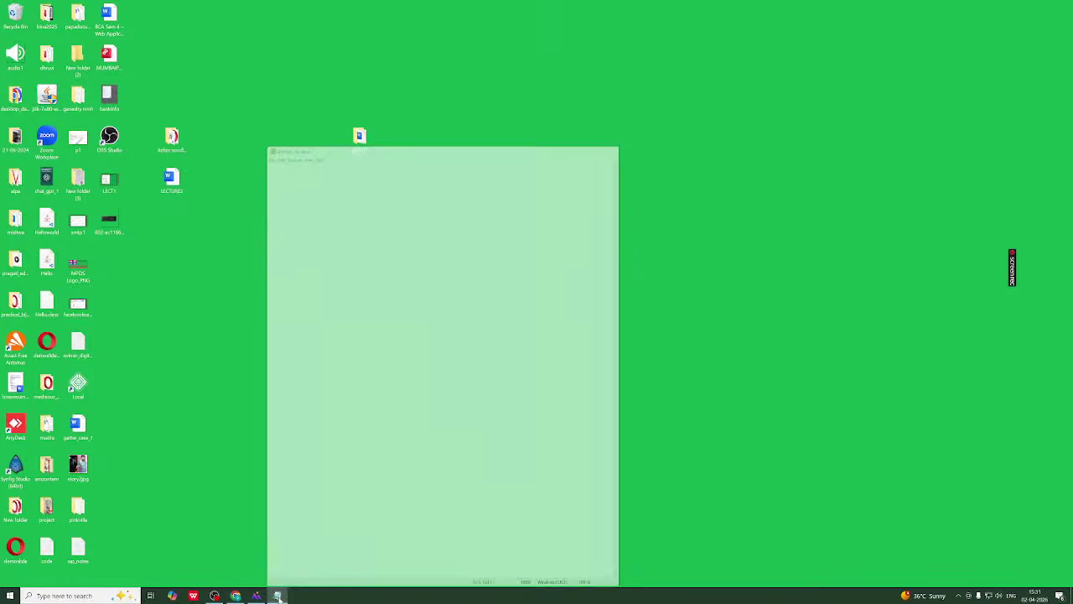
{"action": "left_click", "coordinate": [278, 596]}
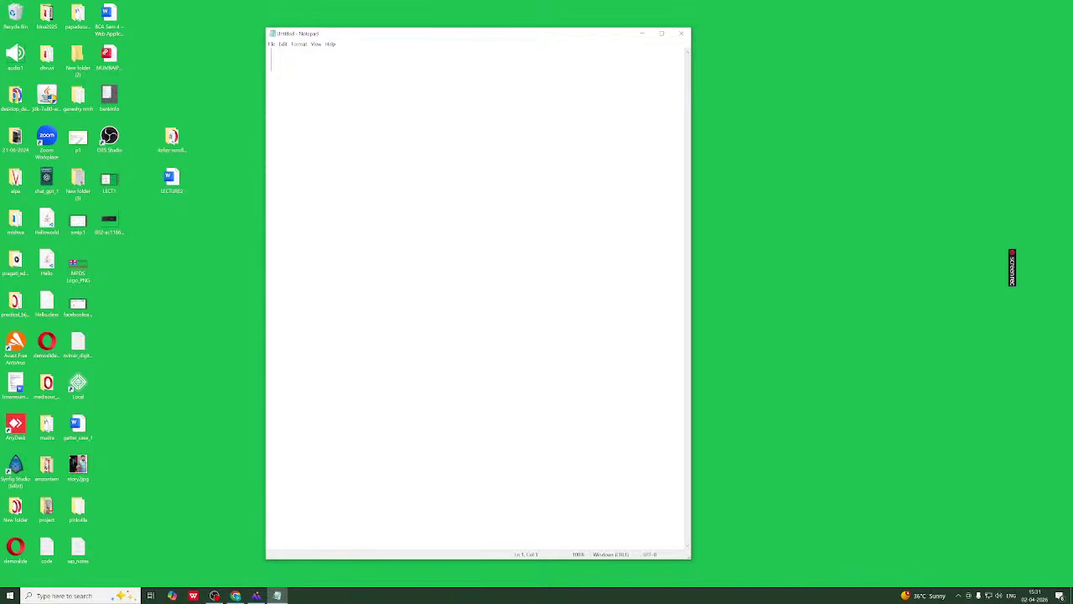
Maximize the Notepad window, restore it to its previous size, and close it
{"action": "left_click", "coordinate": [661, 33]}
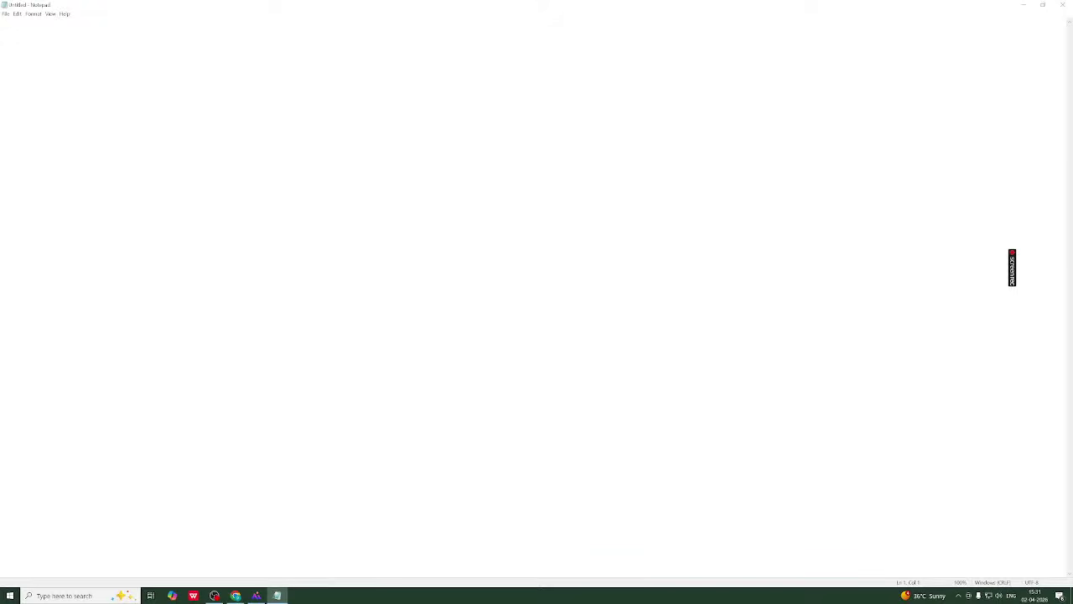
{"action": "left_click", "coordinate": [1044, 8]}
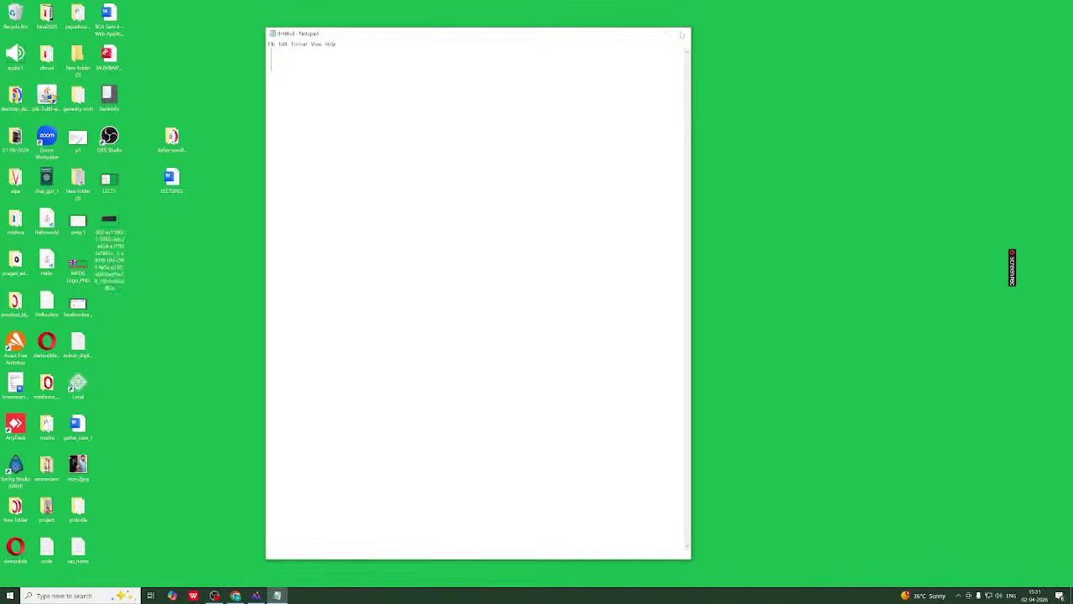
{"action": "left_click", "coordinate": [682, 33]}
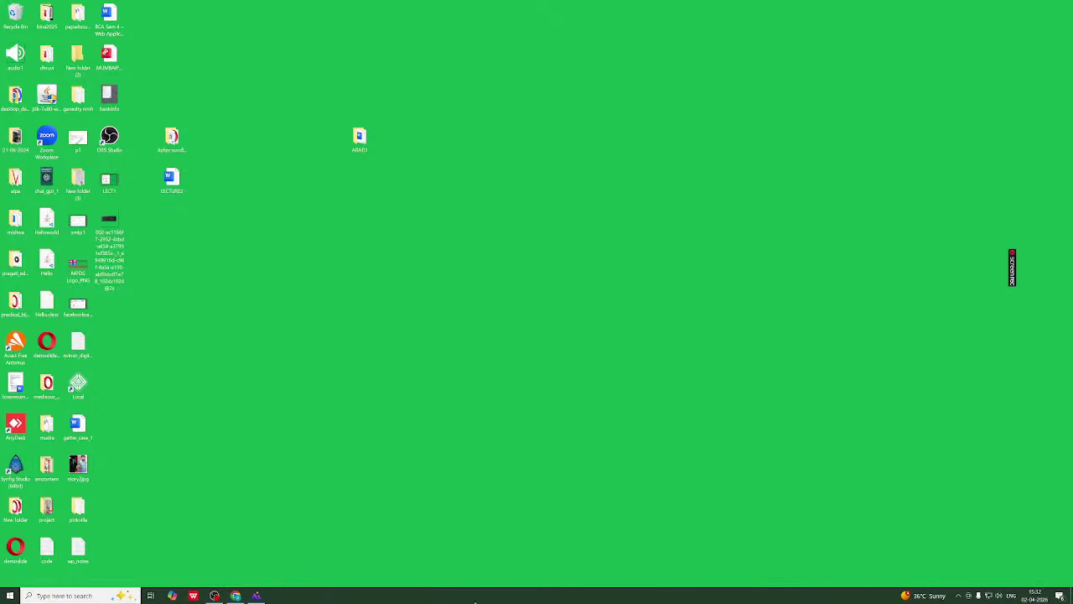
Reopen Notepad from the recent searches and look through its File, Edit and Help menus
{"action": "left_click", "coordinate": [76, 595]}
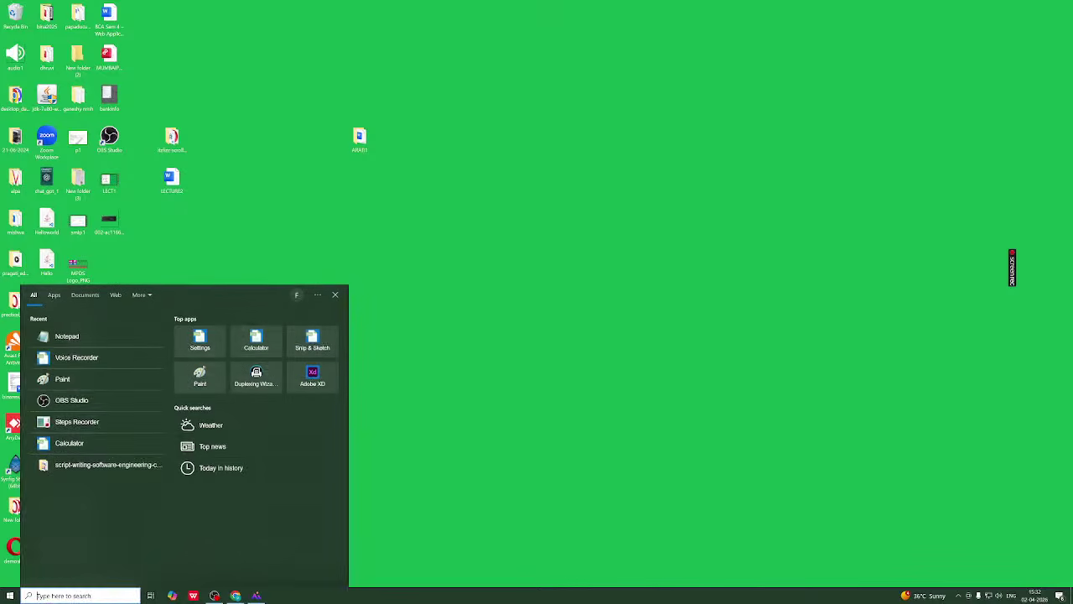
{"action": "left_click", "coordinate": [67, 335]}
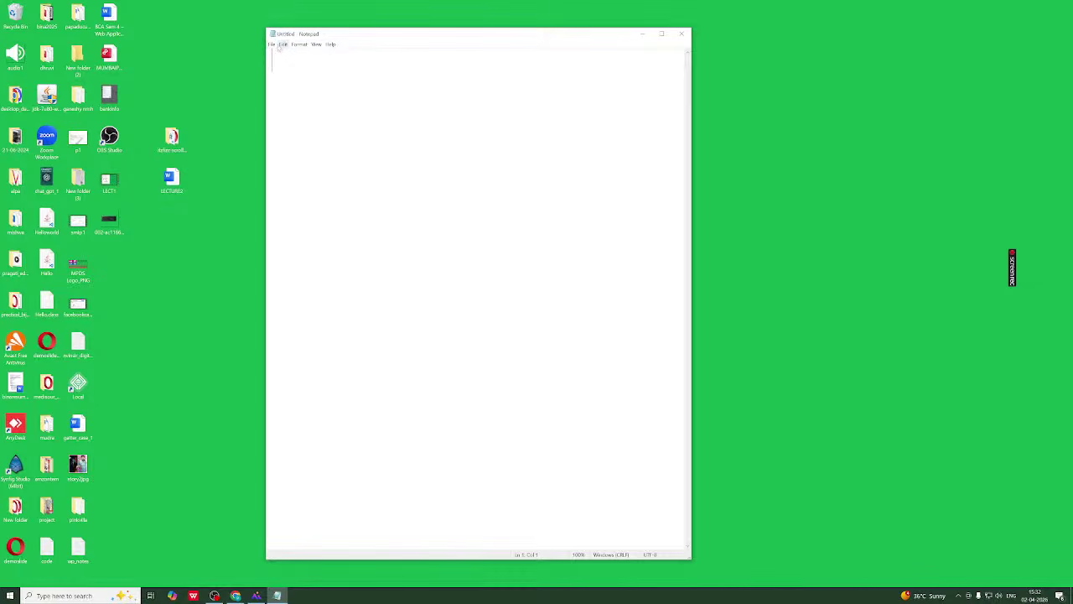
{"action": "left_click", "coordinate": [271, 45]}
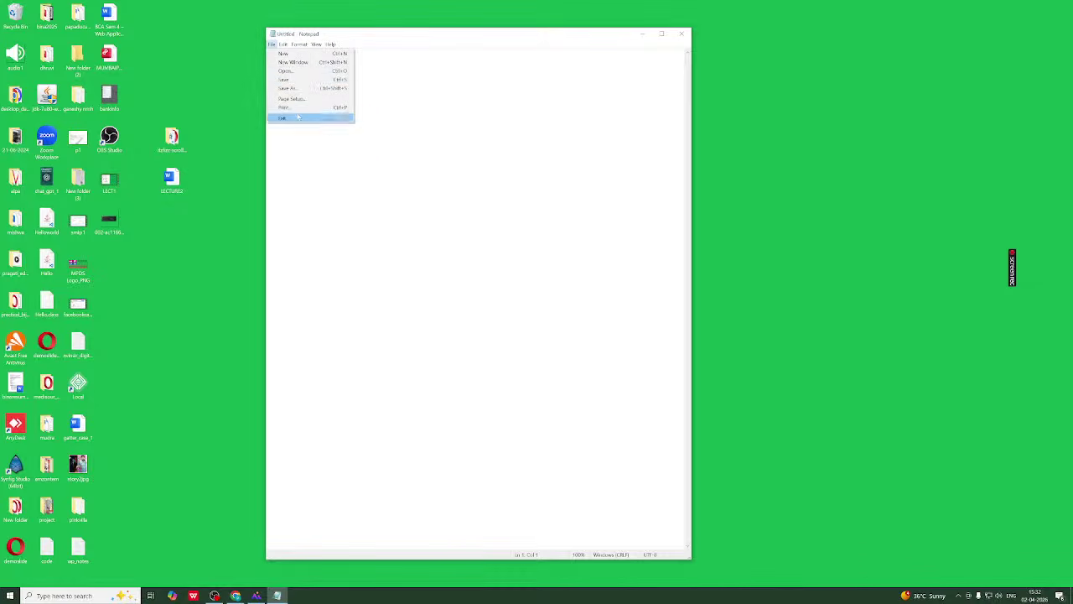
{"action": "mouse_move", "coordinate": [285, 46]}
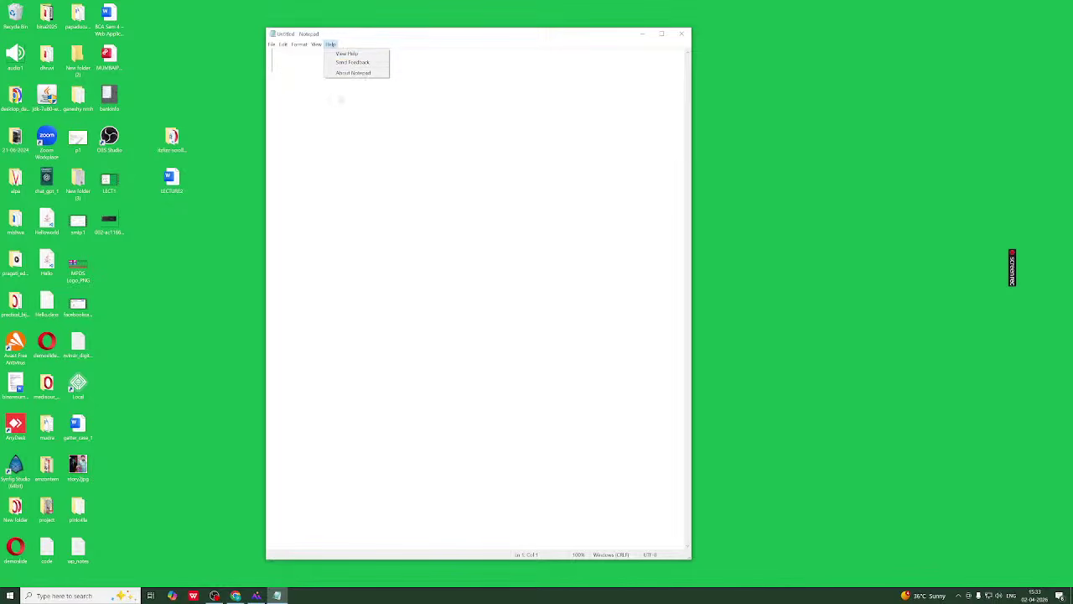
{"action": "left_click", "coordinate": [284, 62]}
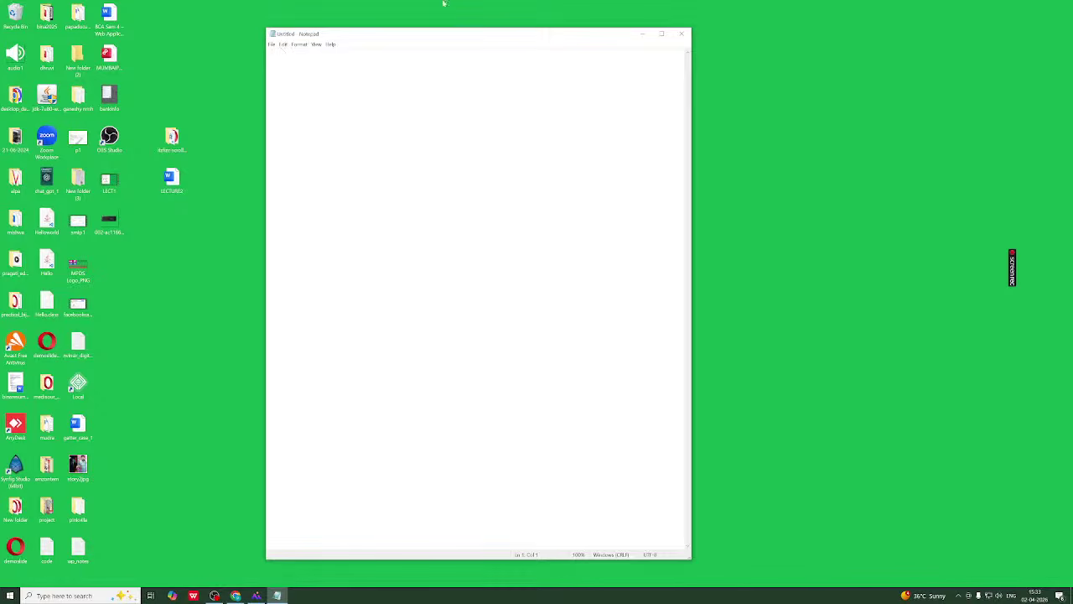
Arrange the Notepad window on the right side of the desktop and the keyboard image window to its left
{"action": "left_click_drag", "start_coordinate": [401, 37], "coordinate": [762, 26]}
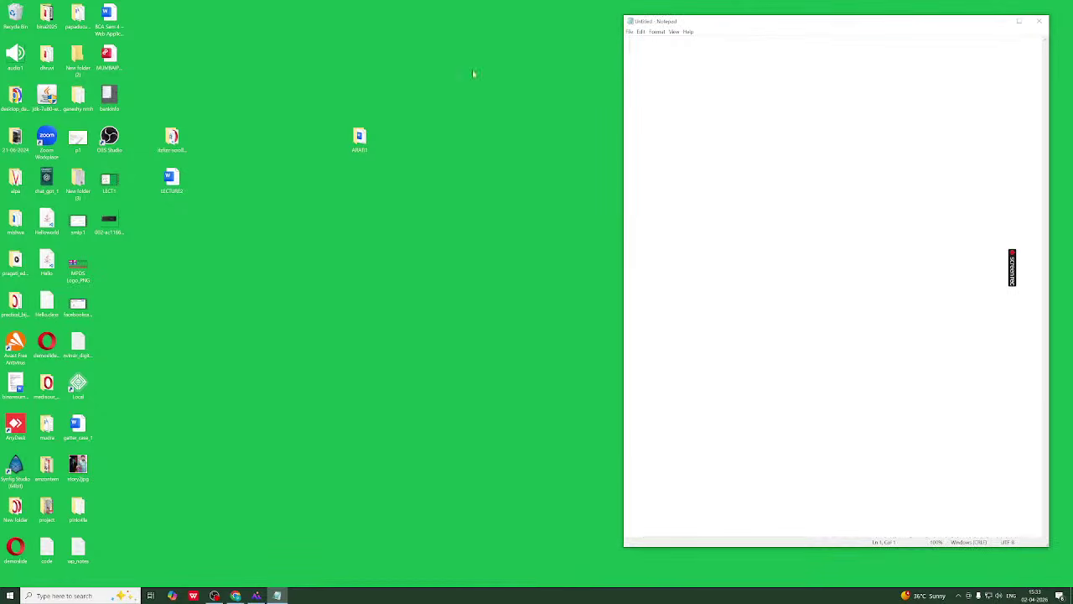
{"action": "left_click", "coordinate": [256, 597]}
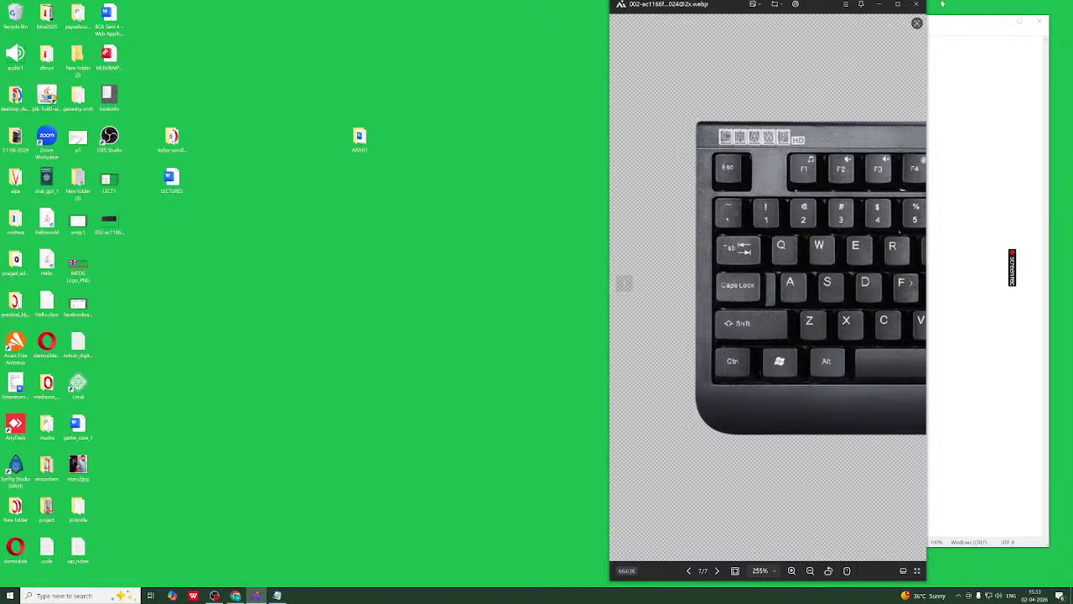
{"action": "left_click_drag", "start_coordinate": [709, 10], "coordinate": [341, 16]}
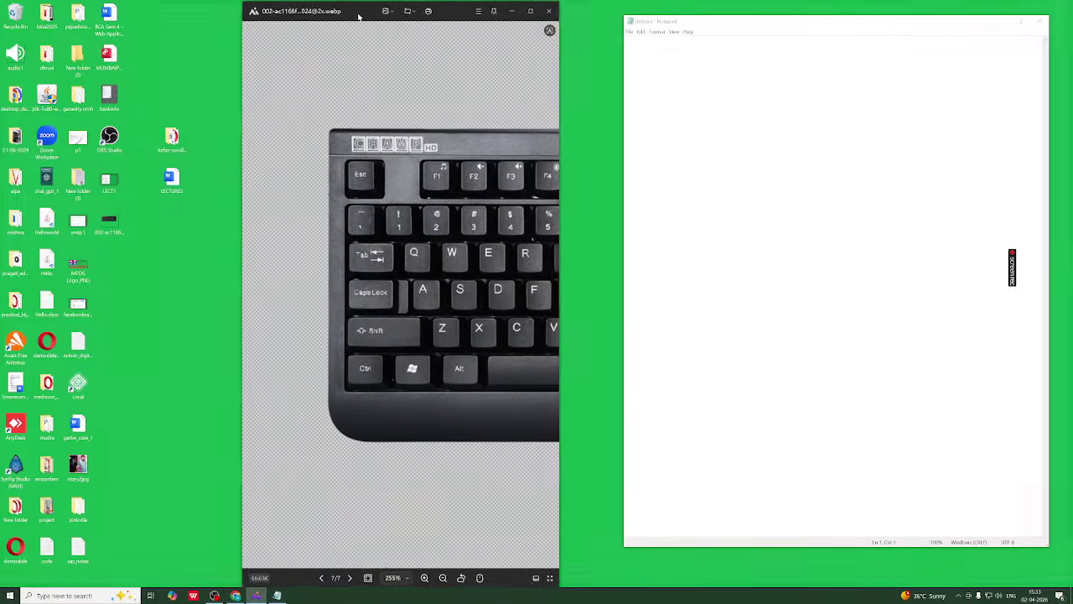
Reduce the keyboard image to 25% zoom and enlarge it to about 152% around its left part
{"action": "left_click", "coordinate": [394, 580]}
{"action": "left_click", "coordinate": [391, 470]}
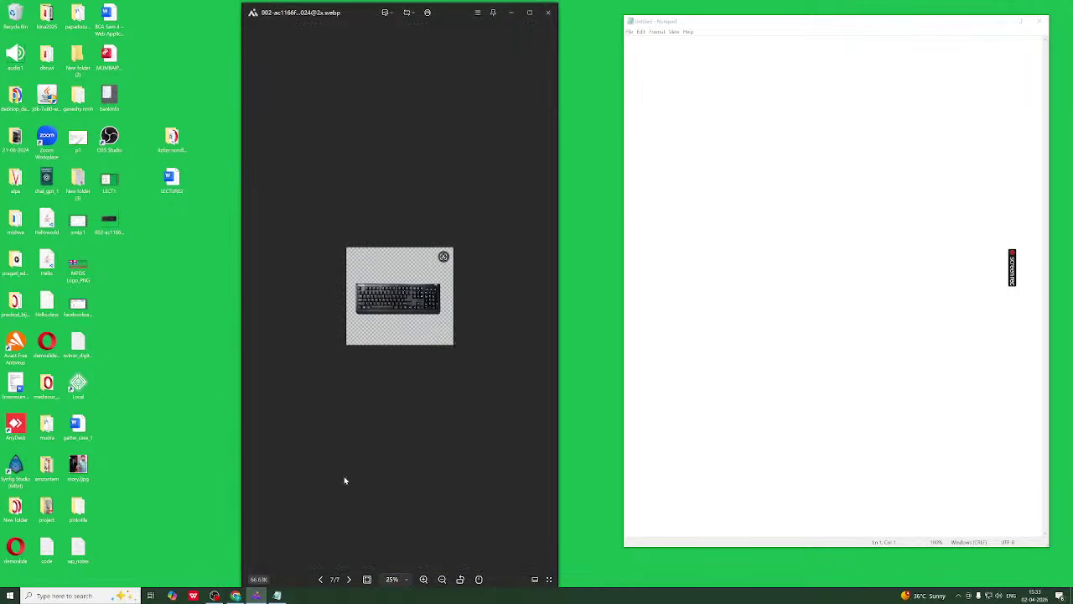
{"action": "scroll", "coordinate": [349, 287], "scroll_direction": "up", "scroll_amount": 5}
{"action": "scroll", "coordinate": [349, 288], "scroll_direction": "up", "scroll_amount": 3}
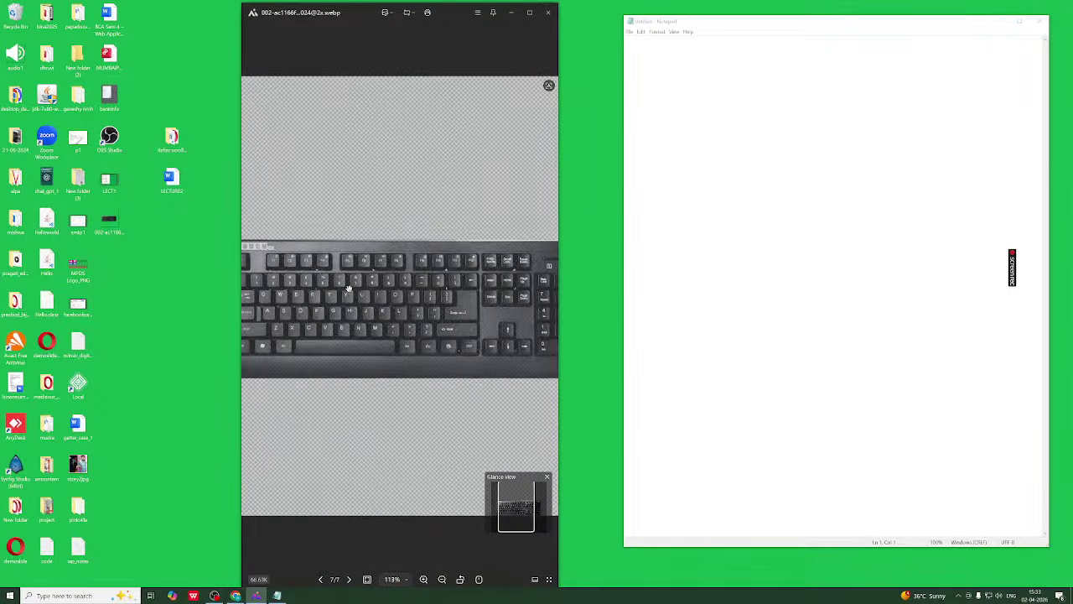
{"action": "scroll", "coordinate": [361, 294], "scroll_direction": "up", "scroll_amount": 2}
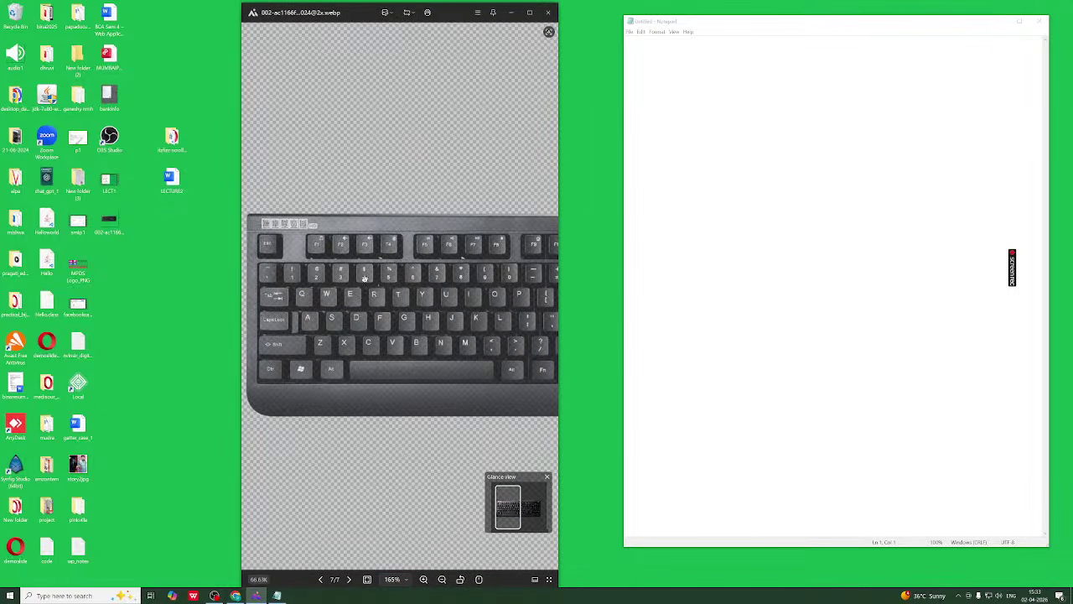
{"action": "scroll", "coordinate": [398, 291], "scroll_direction": "down", "scroll_amount": 1}
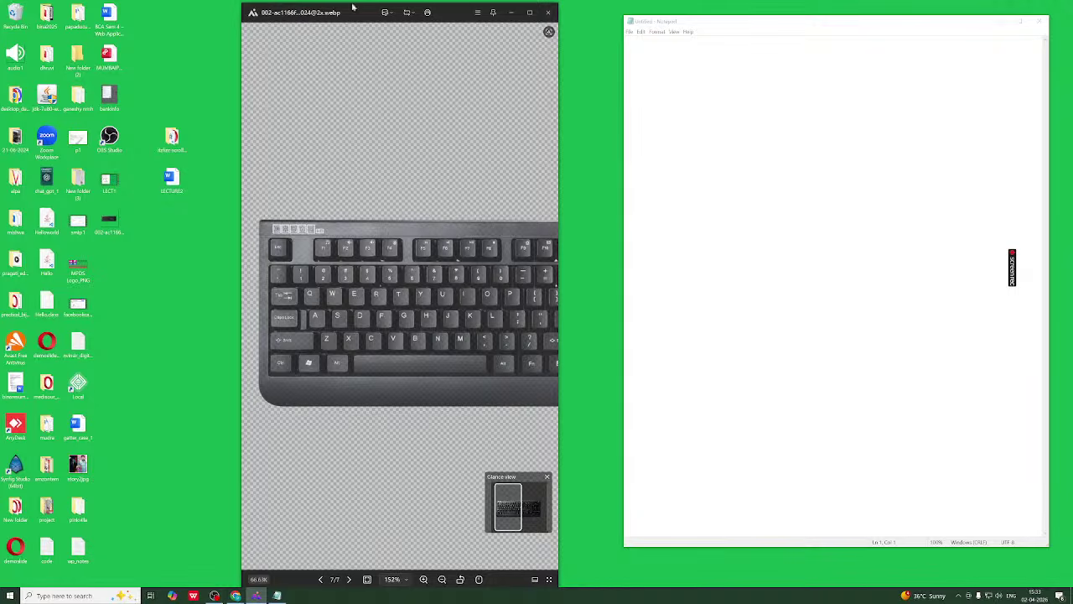
Place the keyboard image window beside the desktop icons, widen it, and move the Notepad window right next to it
{"action": "left_click_drag", "start_coordinate": [363, 19], "coordinate": [248, 3]}
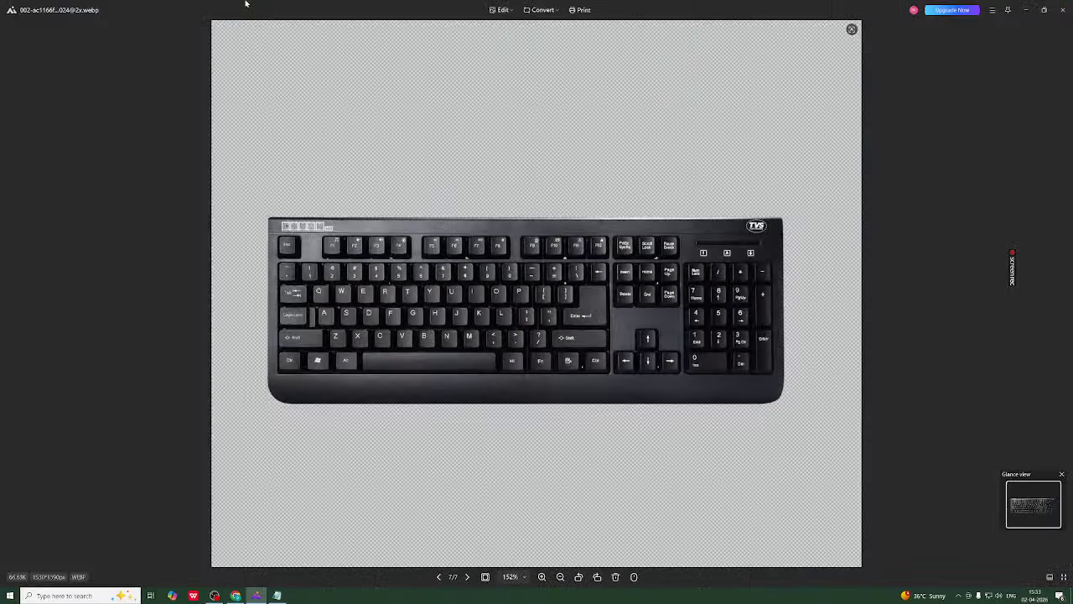
{"action": "left_click", "coordinate": [1045, 12]}
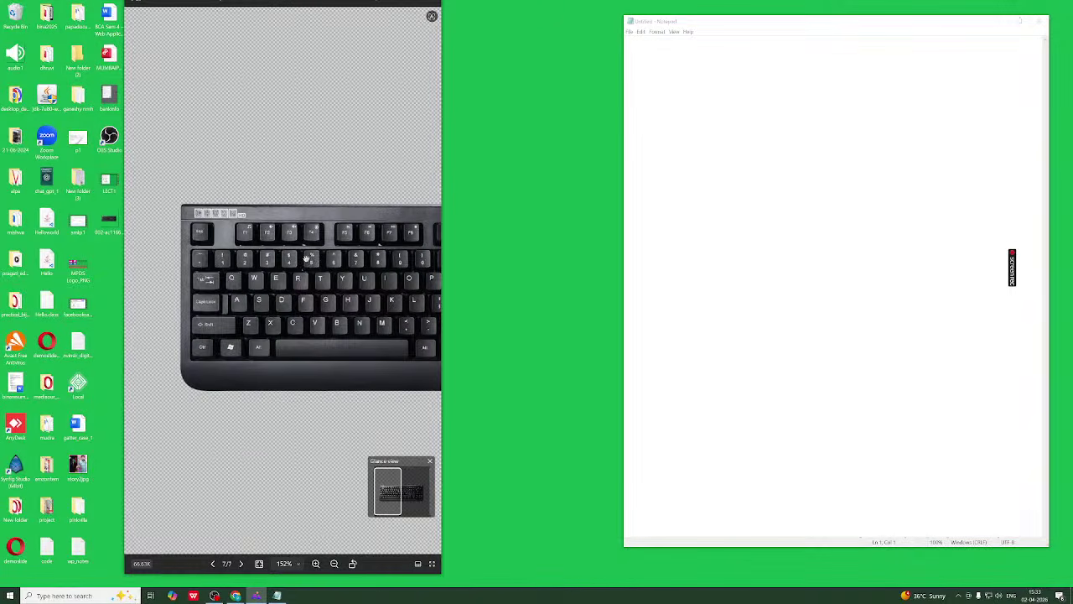
{"action": "left_click_drag", "start_coordinate": [442, 310], "coordinate": [512, 302]}
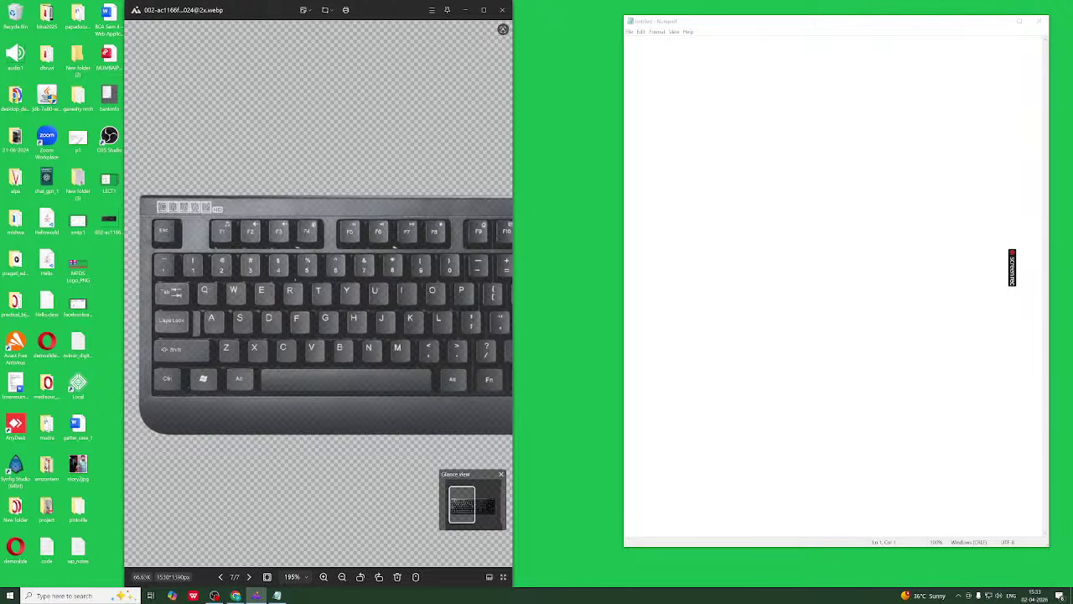
{"action": "left_click", "coordinate": [654, 21]}
{"action": "left_click_drag", "start_coordinate": [772, 29], "coordinate": [679, 24]}
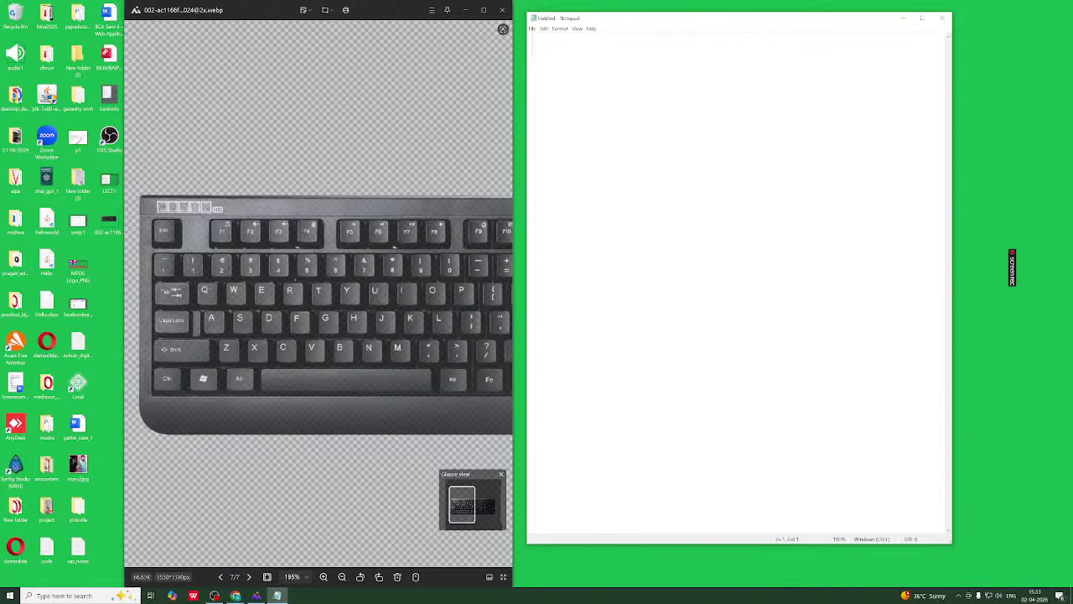
Enter the full uppercase alphabet, ABCDEFGHIJKLMNOPQRSTUVWXYZ, on the first line of the Notepad document
{"action": "type", "text": "ABCDEFG"}
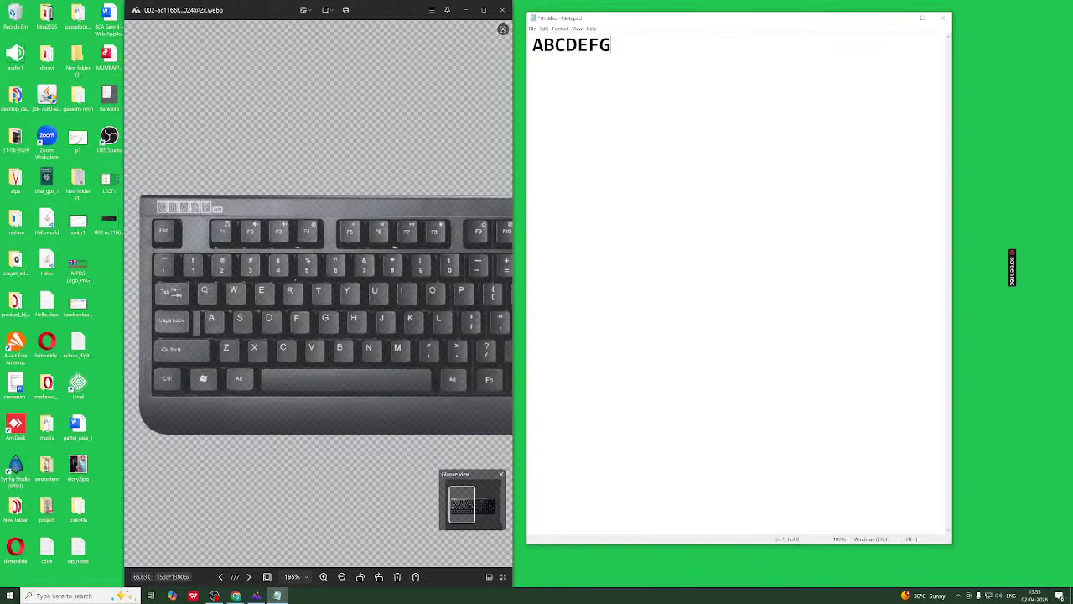
{"action": "type", "text": "HIJKLMNH"}
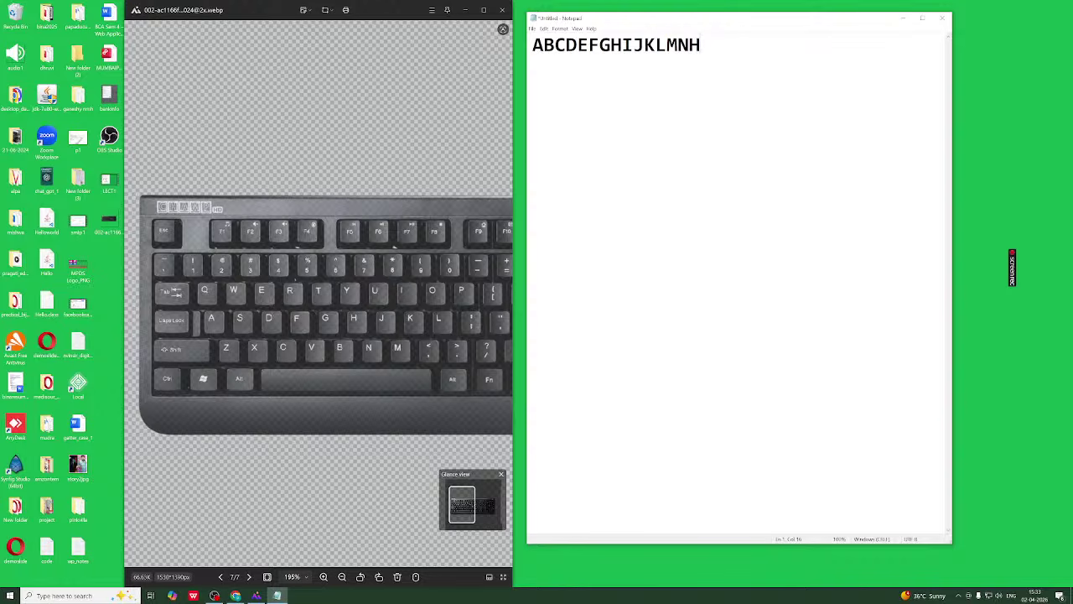
{"action": "key", "text": "BackSpace"}
{"action": "type", "text": "OPK"}
{"action": "key", "text": "BackSpace"}
{"action": "type", "text": "QRSTU"}
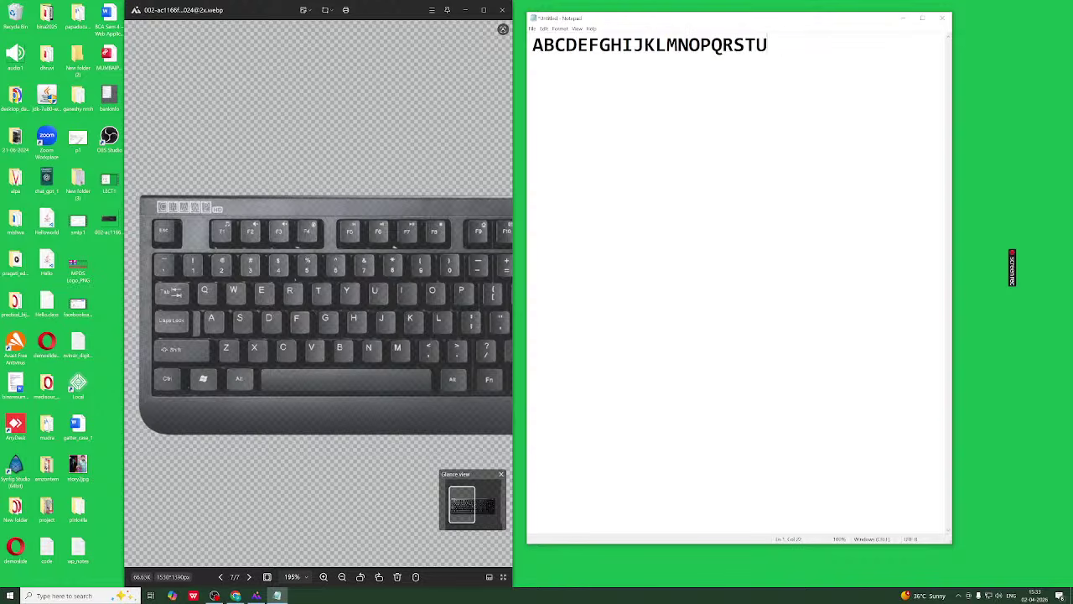
{"action": "type", "text": "VWXYZ"}
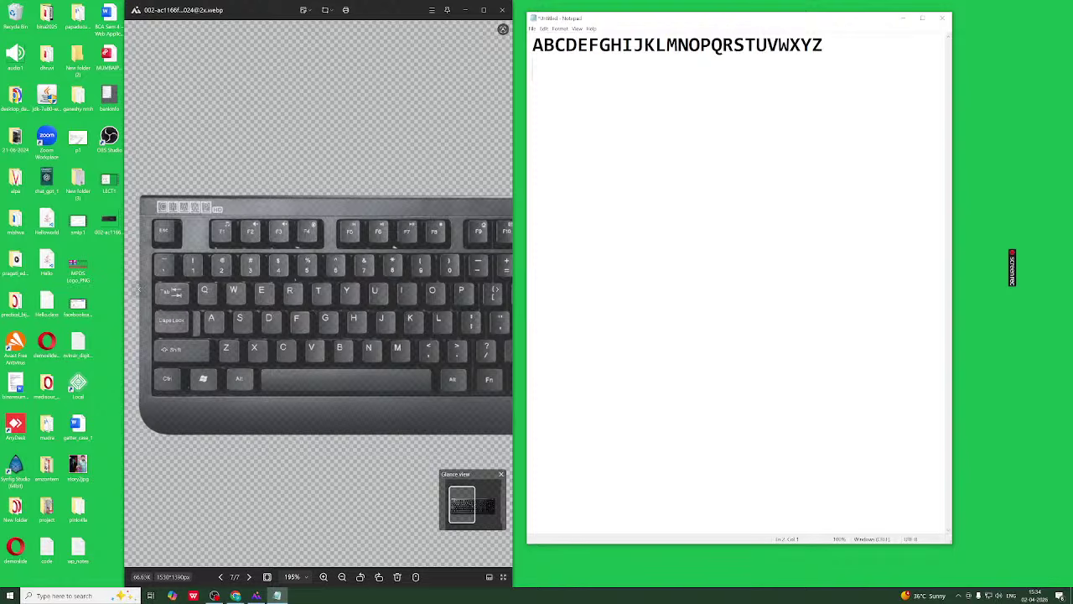
Enter the full lowercase alphabet from a to z on the second line and abcA on the third
{"action": "type", "text": "abcde"}
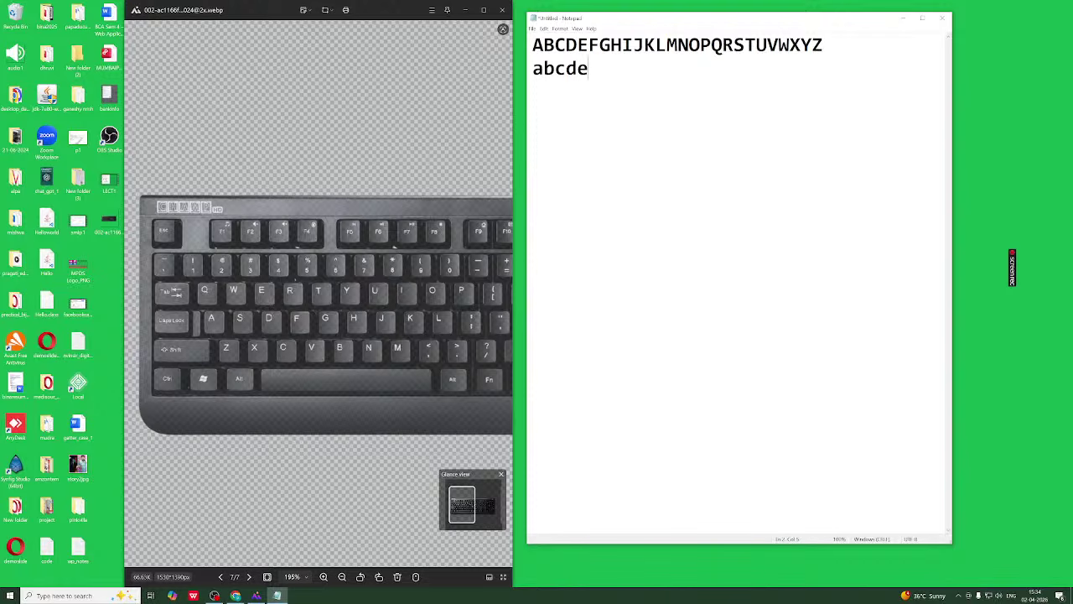
{"action": "type", "text": "fghijklmn"}
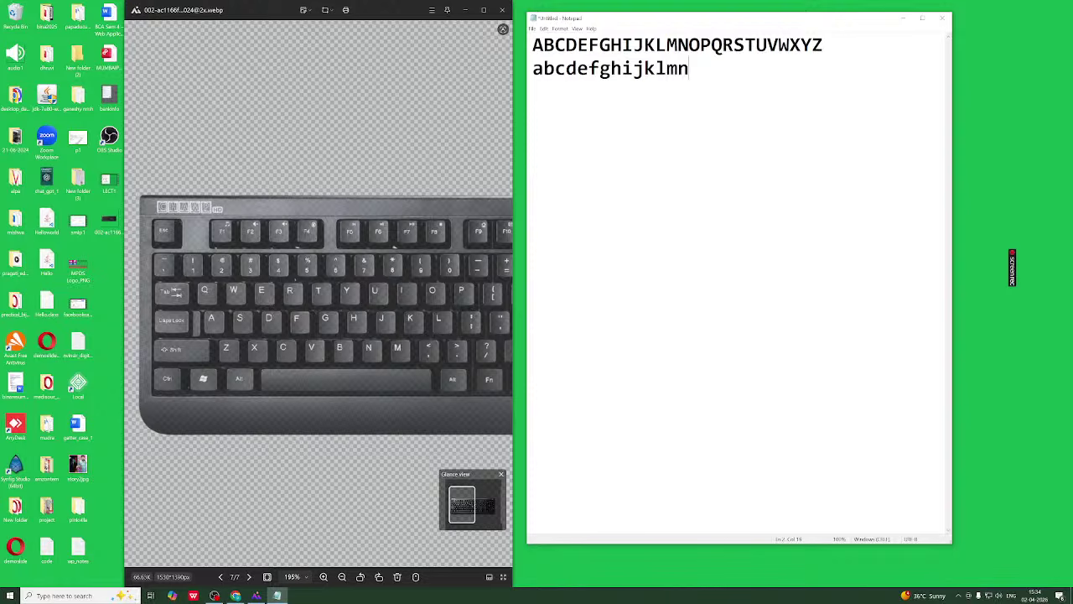
{"action": "type", "text": "opqrstuv"}
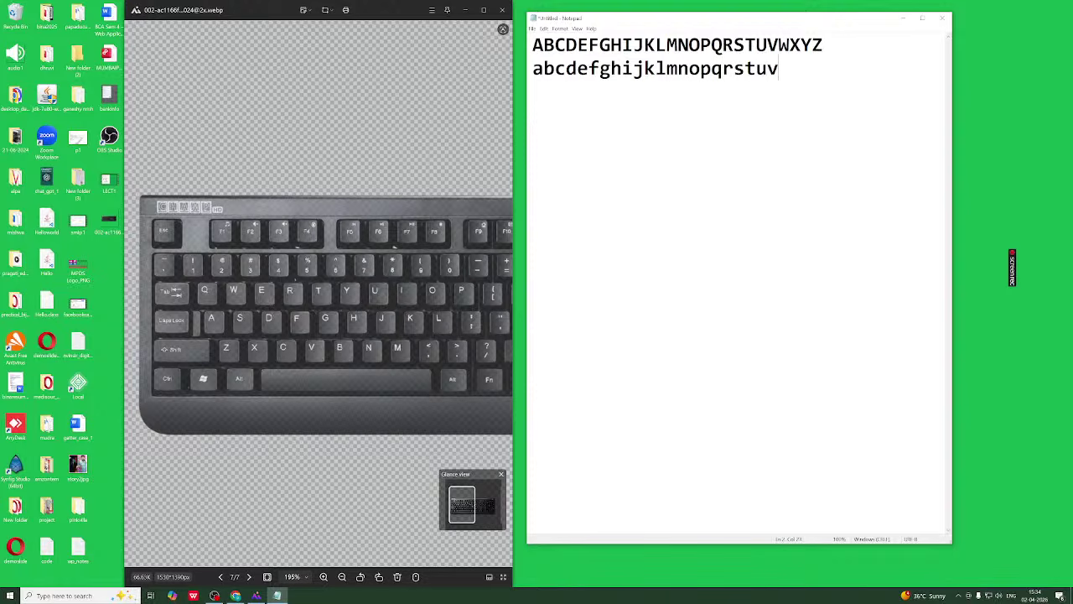
{"action": "type", "text": "wxyz"}
{"action": "key", "text": "Return"}
{"action": "type", "text": "abc"}
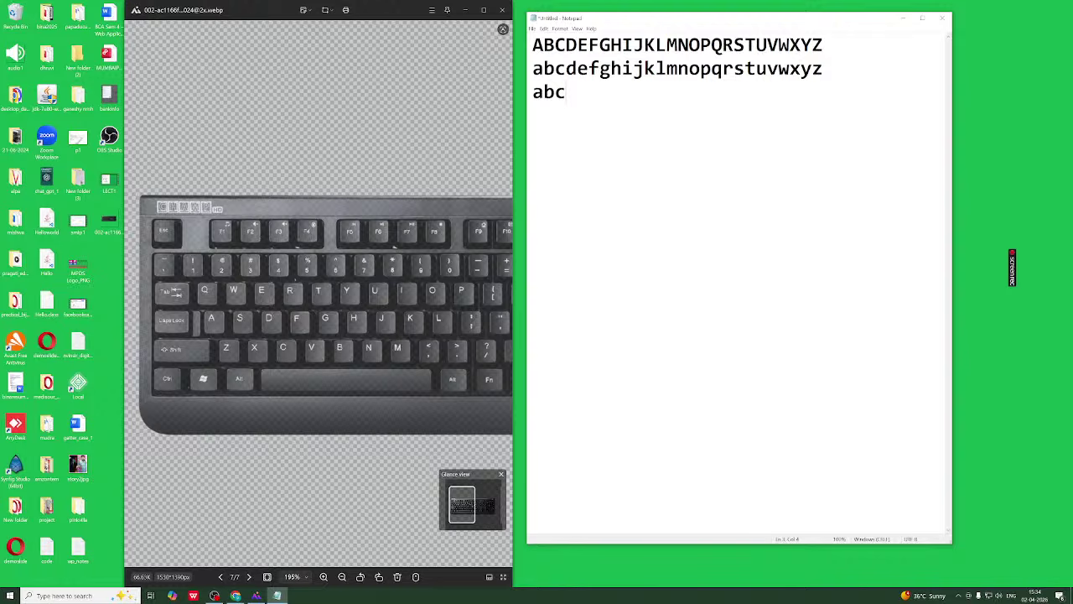
{"action": "type", "text": "A"}
{"action": "key", "text": "Return"}
Start saving the document and choose the Desktop as the save location
{"action": "left_click", "coordinate": [532, 30]}
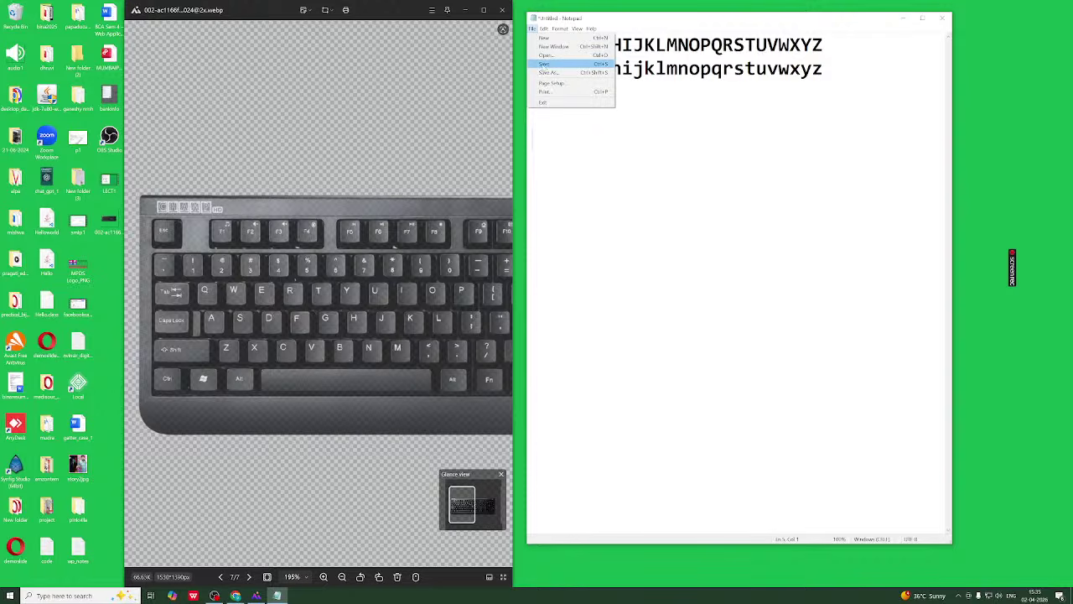
{"action": "left_click", "coordinate": [544, 63]}
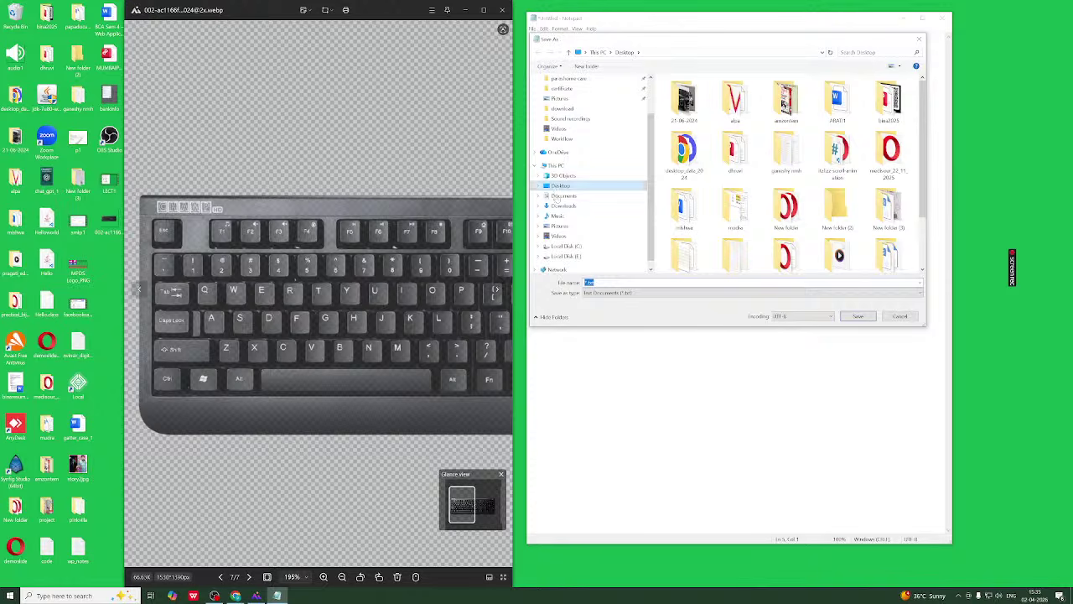
{"action": "scroll", "coordinate": [637, 101], "scroll_direction": "up", "scroll_amount": 3}
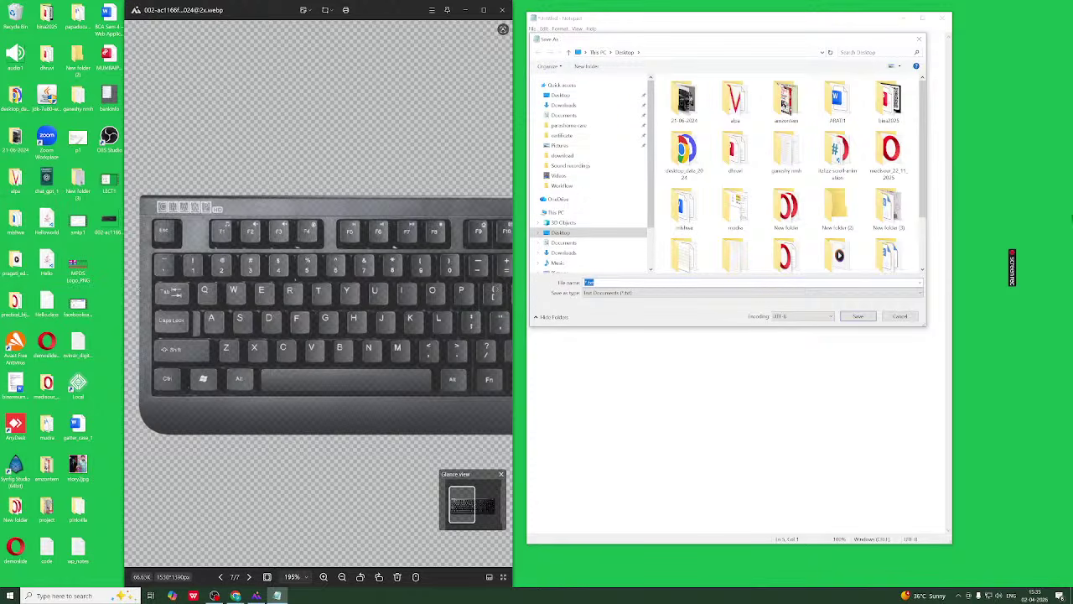
{"action": "left_click", "coordinate": [560, 94]}
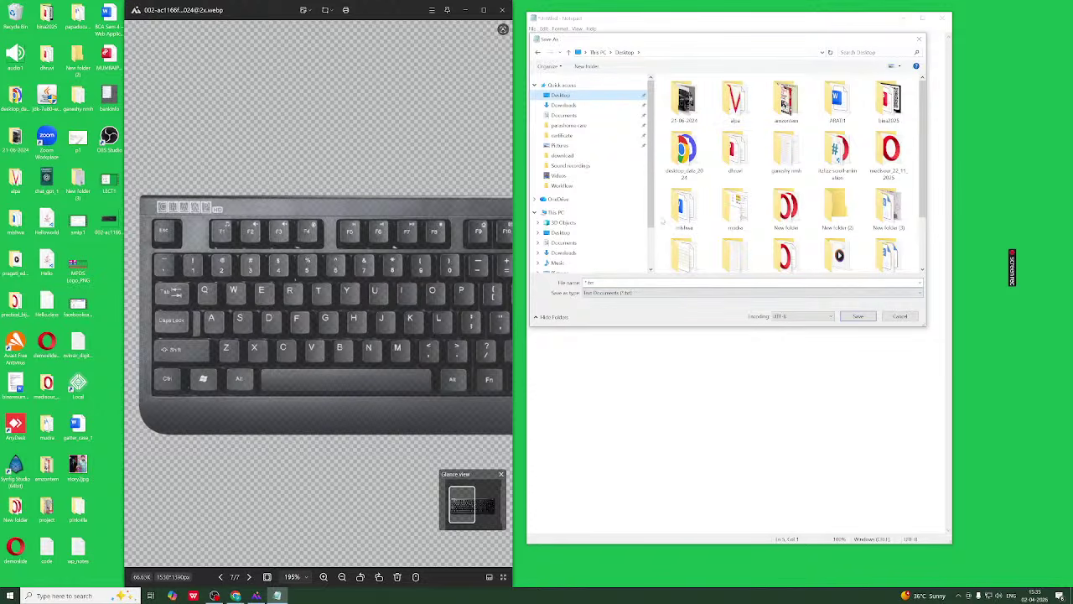
Create a folder named pragatieducation on the Desktop from within the save dialog and open it
{"action": "right_click", "coordinate": [663, 219]}
{"action": "mouse_move", "coordinate": [681, 326]}
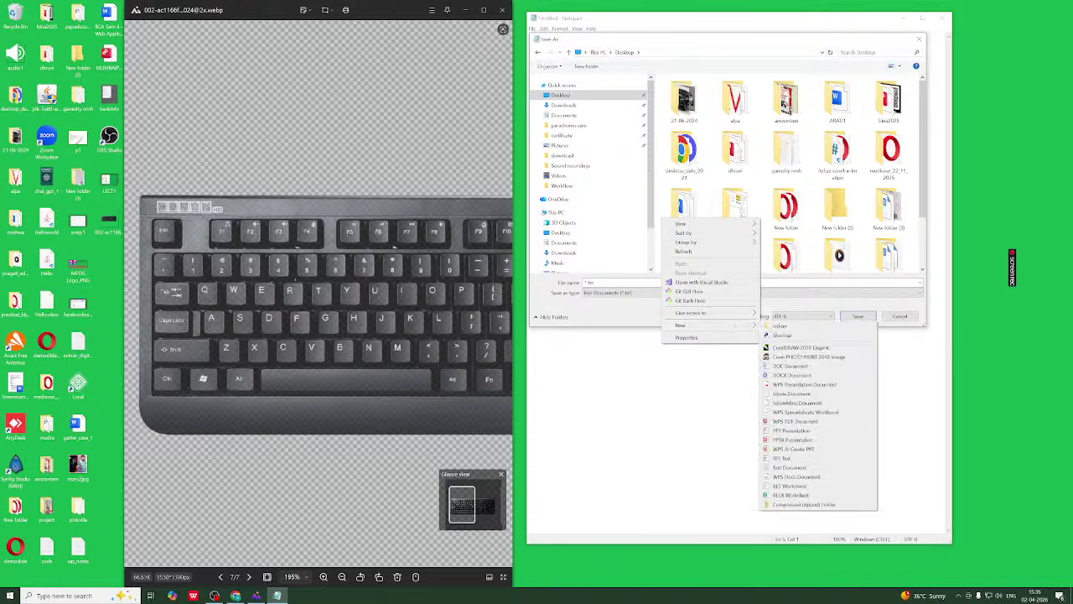
{"action": "left_click", "coordinate": [778, 326]}
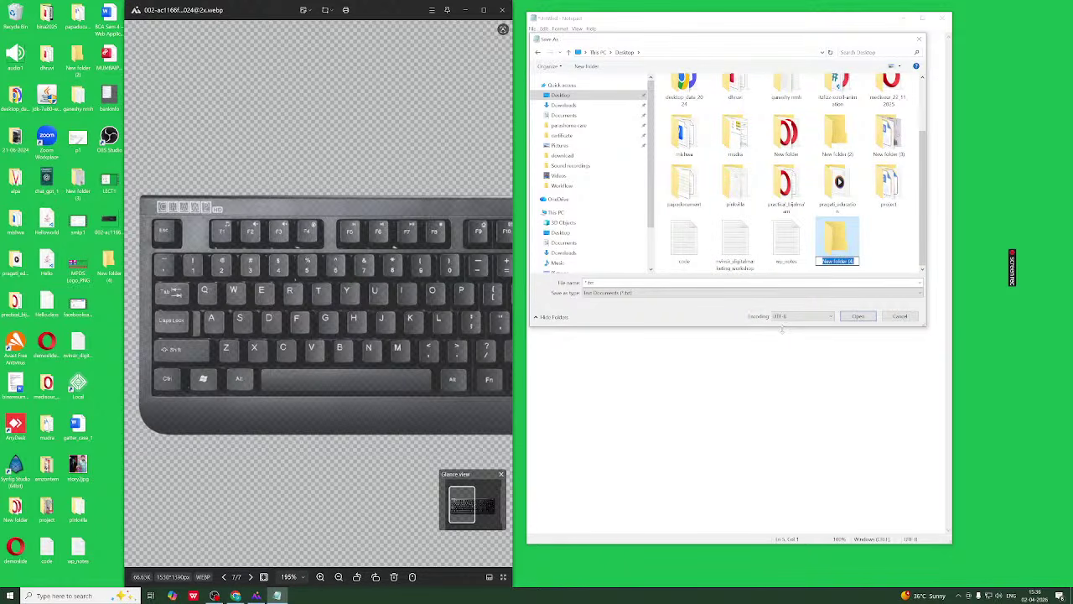
{"action": "type", "text": "pragatiaskuaf"}
{"action": "type", "text": "ion"}
{"action": "key", "text": "Return"}
{"action": "double_click", "coordinate": [829, 252]}
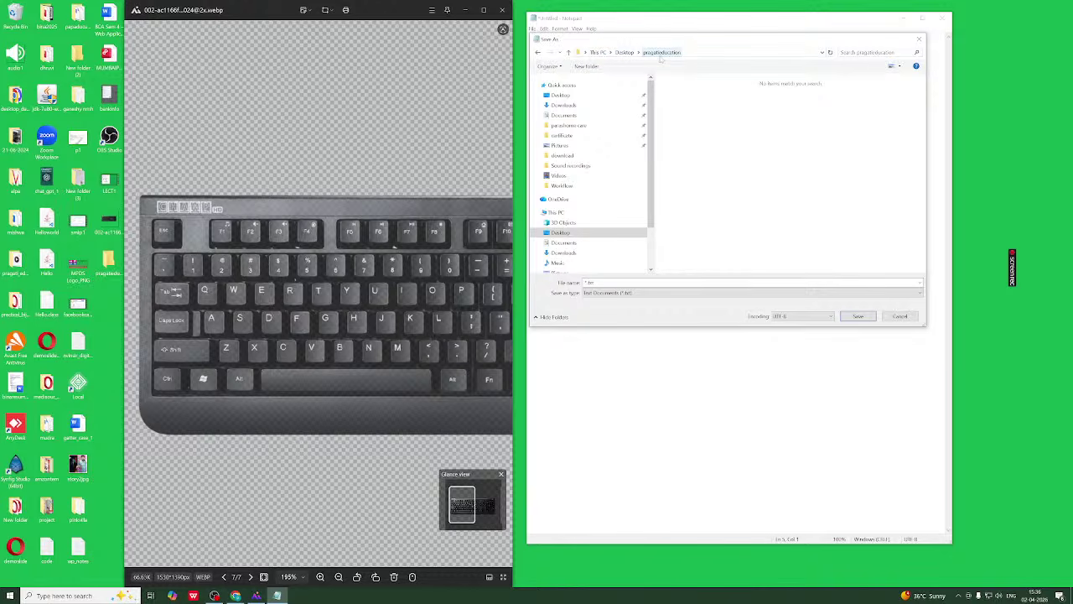
Save the document in the new folder under the name first and close Notepad
{"action": "left_click", "coordinate": [615, 284]}
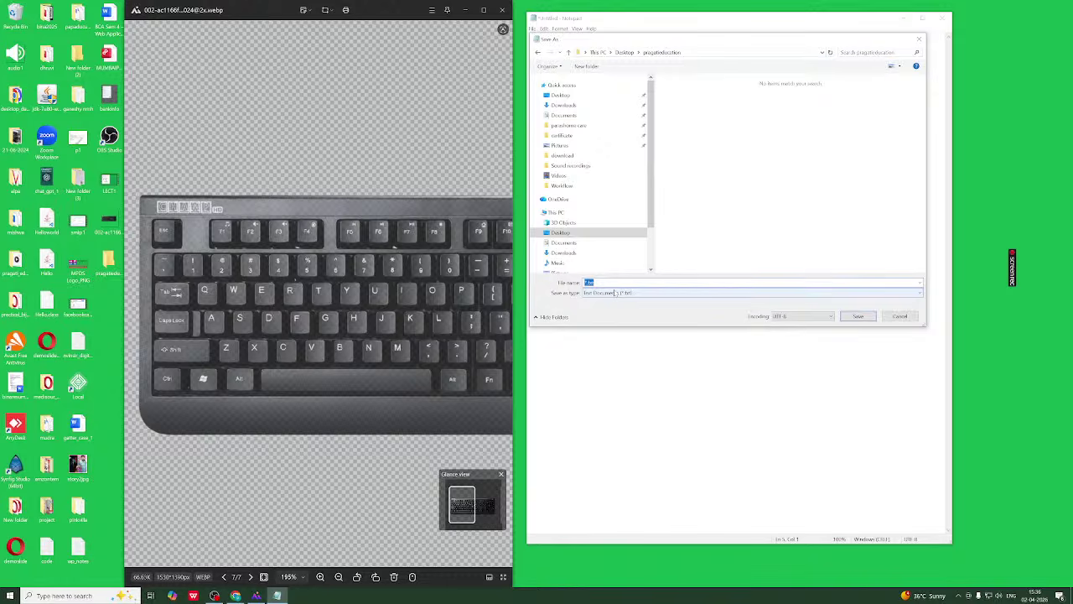
{"action": "key", "text": "BackSpace"}
{"action": "left_click", "coordinate": [851, 316]}
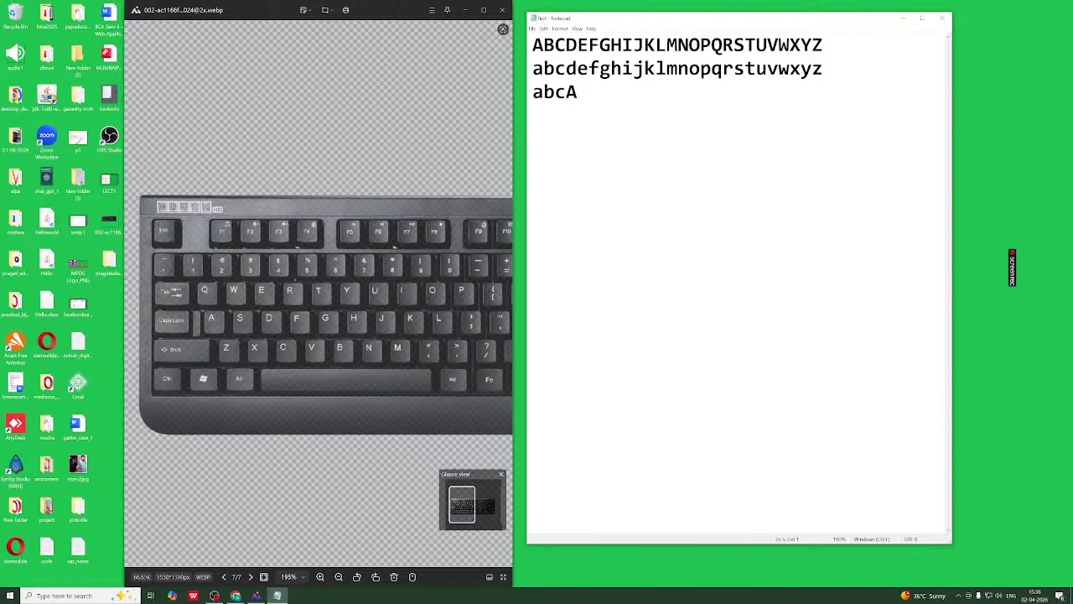
{"action": "left_click", "coordinate": [942, 18]}
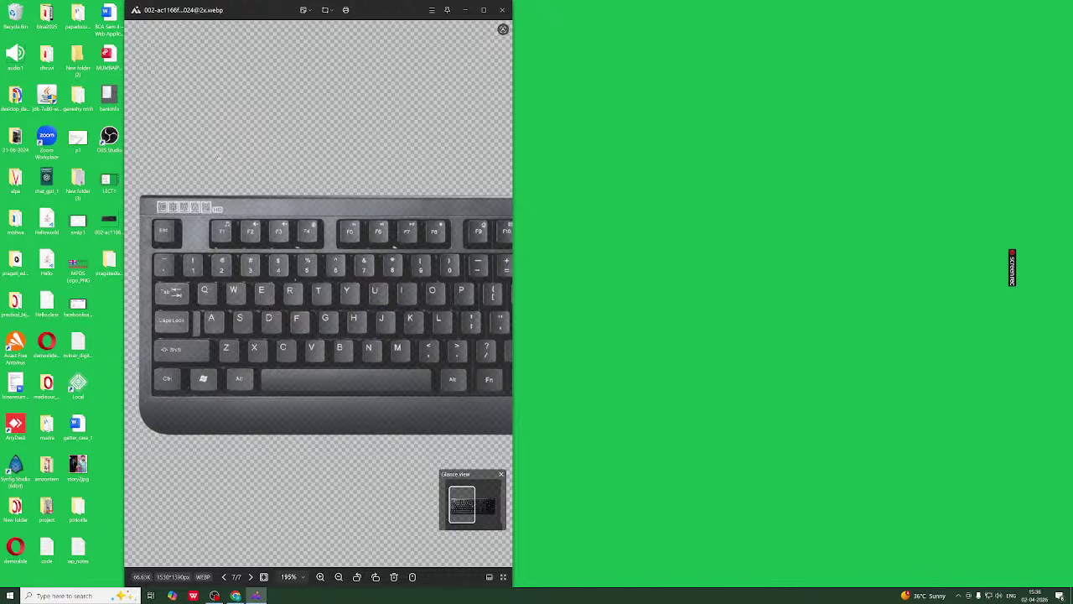
Minimize the keyboard image window and open the saved file first from the pragatieducation folder on the desktop
{"action": "left_click", "coordinate": [471, 15]}
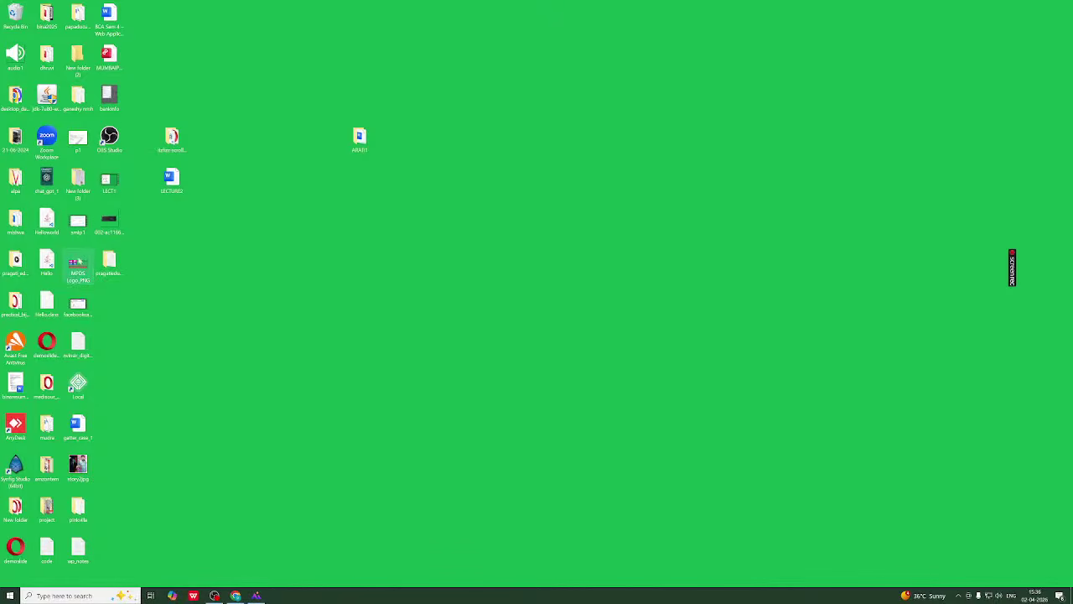
{"action": "double_click", "coordinate": [124, 279]}
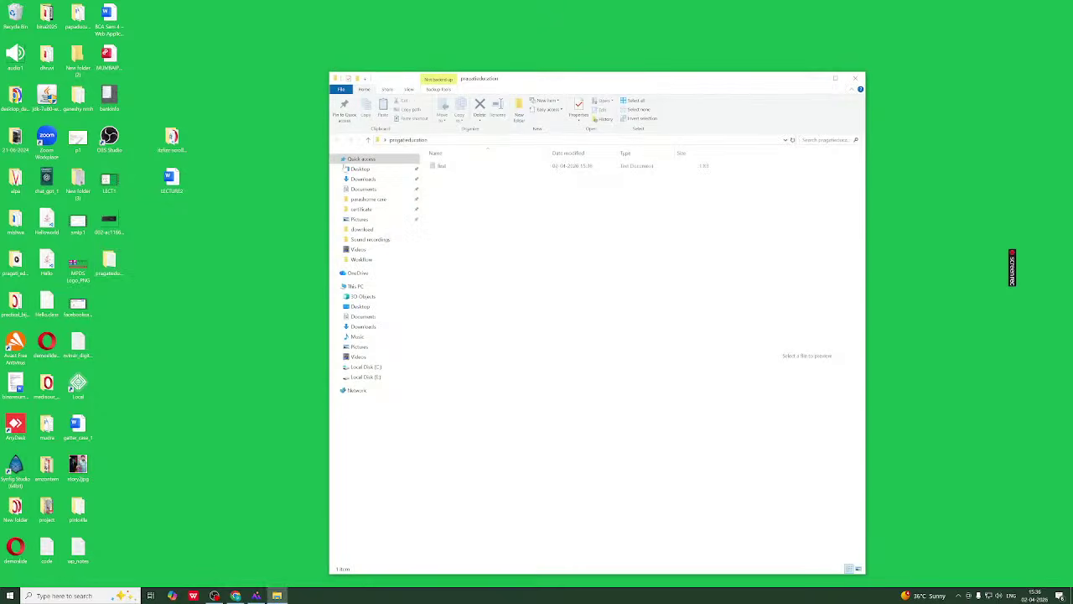
{"action": "left_click", "coordinate": [441, 168]}
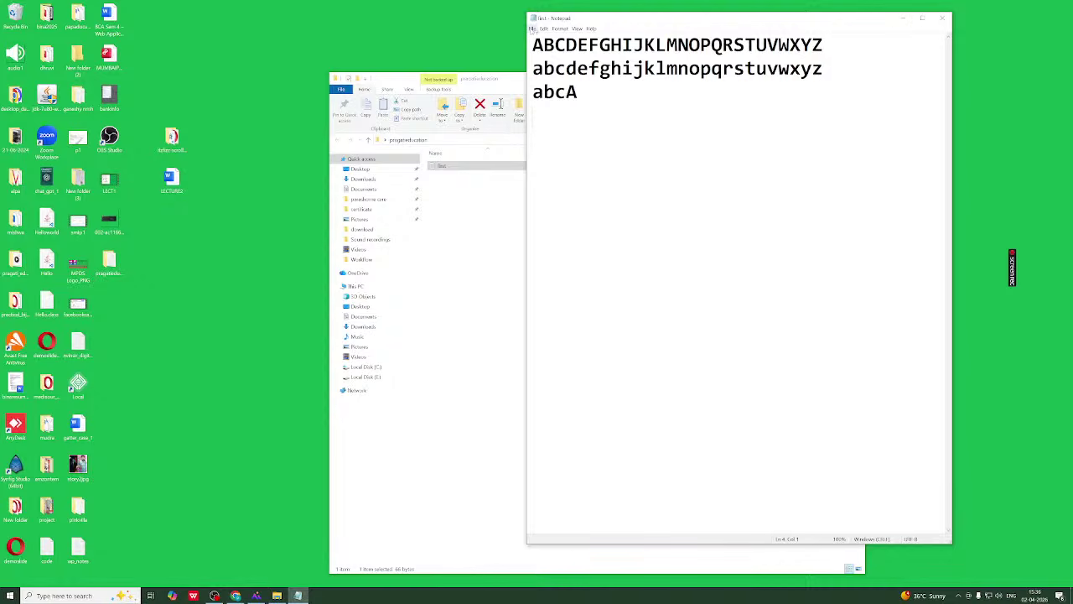
Start a new blank Notepad document and move its window over the folder window
{"action": "left_click", "coordinate": [532, 28]}
{"action": "mouse_move", "coordinate": [545, 27]}
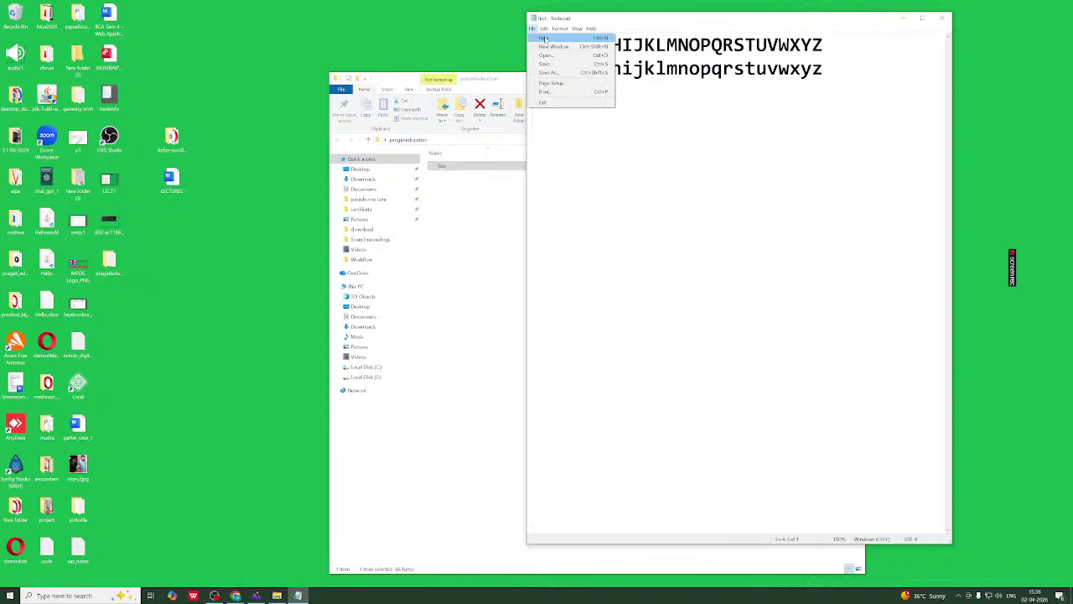
{"action": "left_click", "coordinate": [544, 39]}
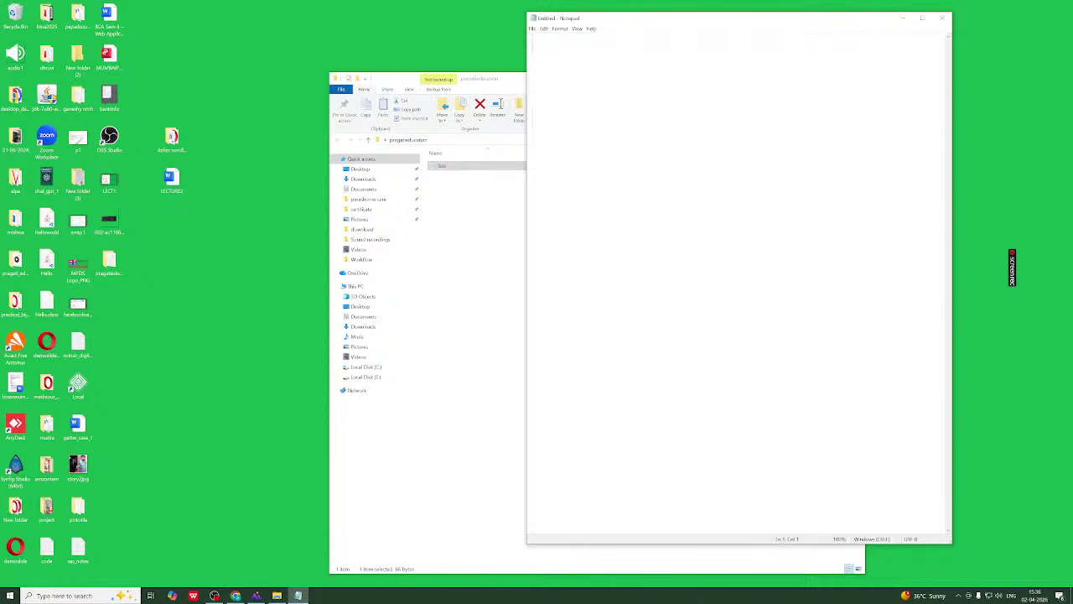
{"action": "left_click_drag", "start_coordinate": [638, 21], "coordinate": [440, 81]}
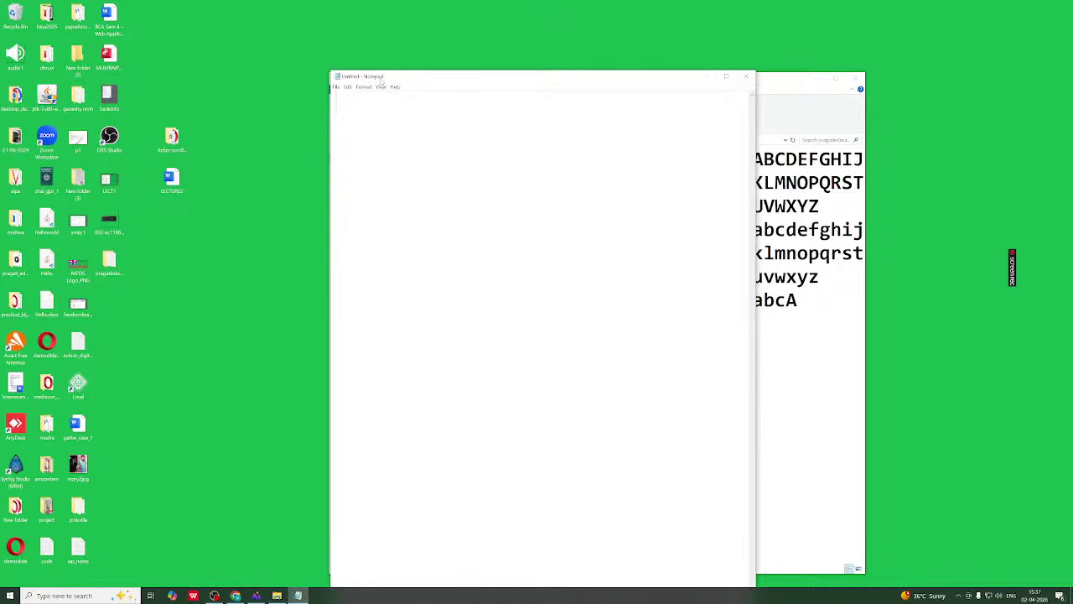
Save the blank document as second in the pragatieducation folder
{"action": "left_click", "coordinate": [335, 86]}
{"action": "left_click", "coordinate": [351, 121]}
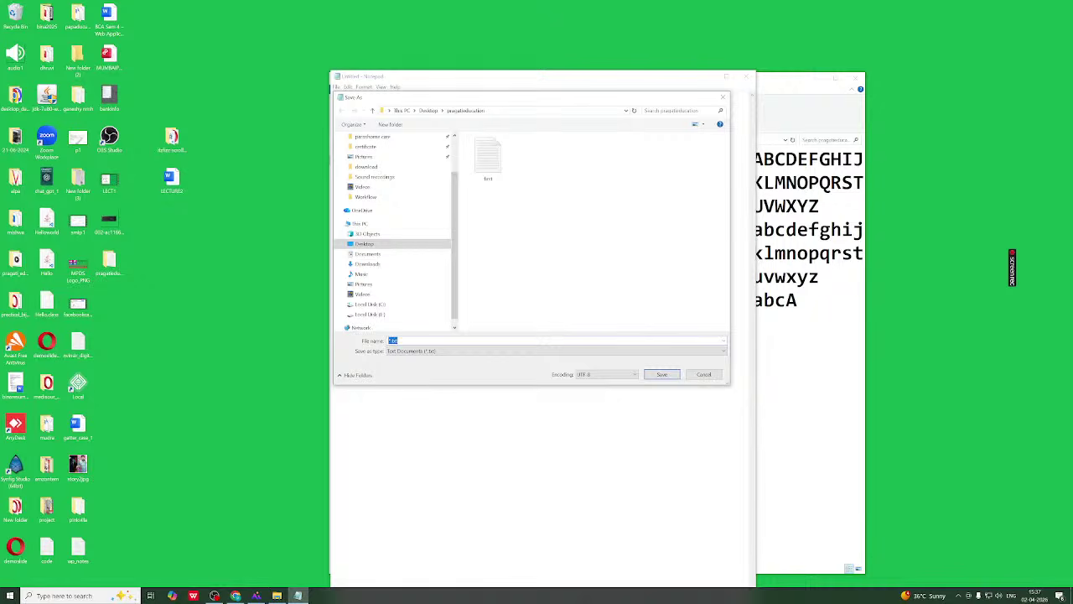
{"action": "type", "text": "second"}
{"action": "left_click", "coordinate": [663, 373]}
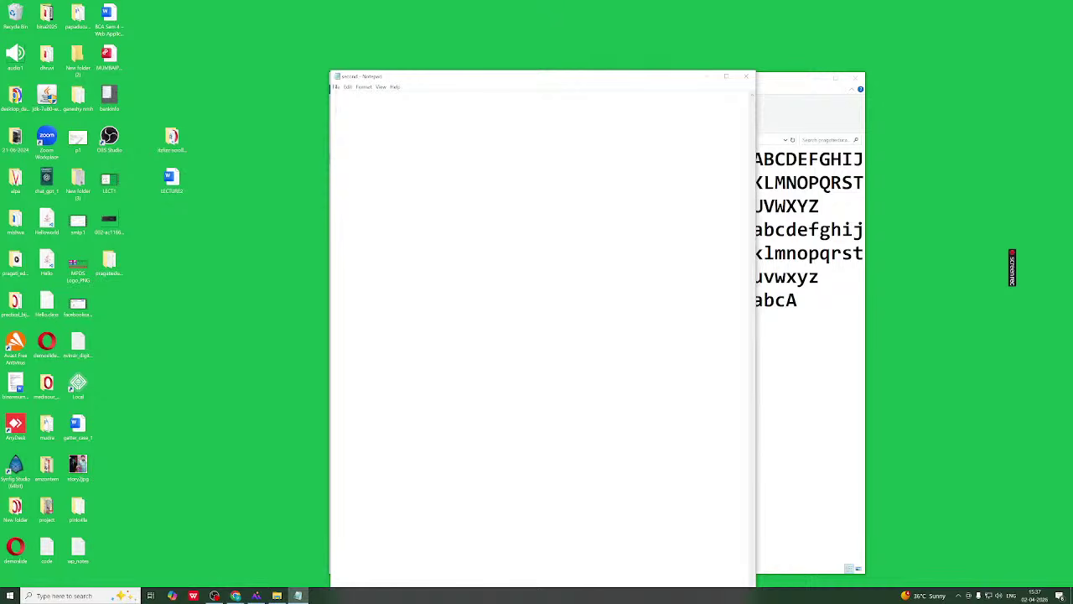
Write "hello hi my second file" in the document, save it, close Notepad, and clear the selection in the folder window
{"action": "type", "text": "hello hi"}
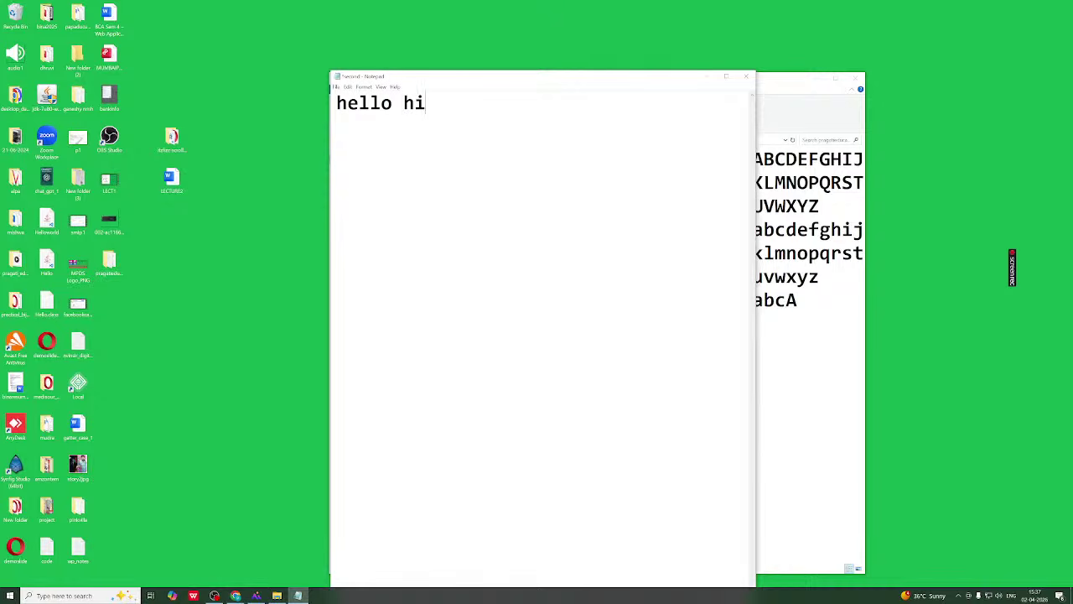
{"action": "type", "text": " my second file"}
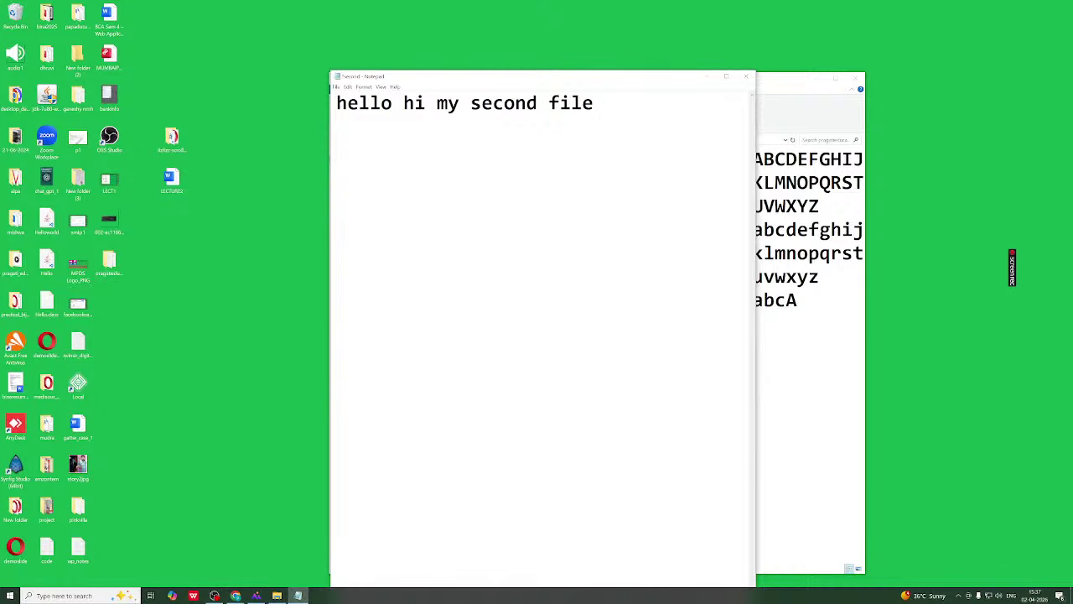
{"action": "left_click", "coordinate": [336, 87]}
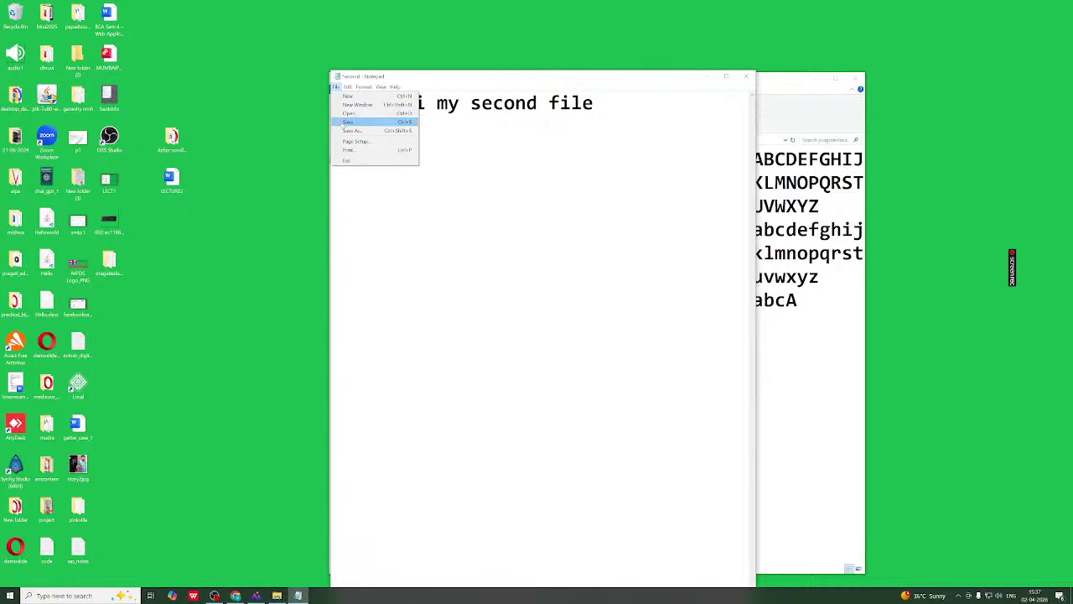
{"action": "left_click", "coordinate": [350, 122]}
{"action": "left_click", "coordinate": [745, 76]}
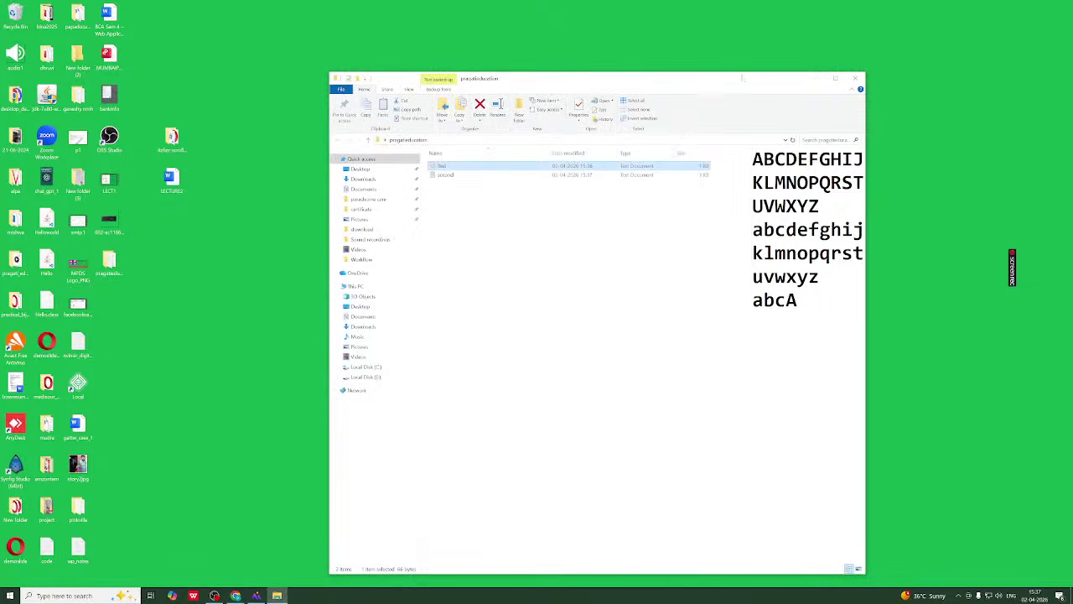
{"action": "left_click", "coordinate": [453, 291]}
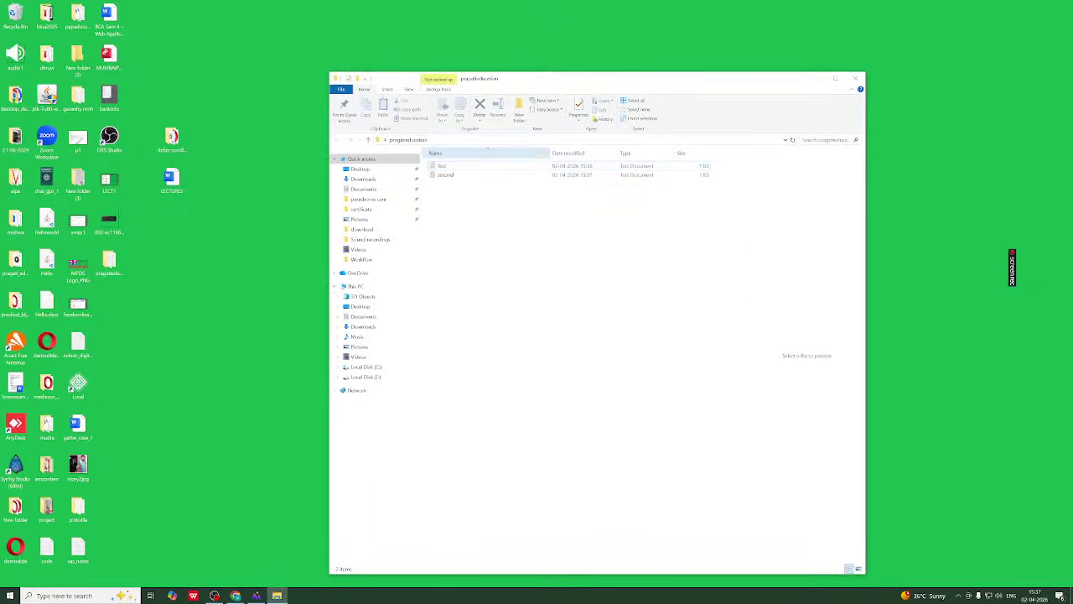
Preview the files first and second in the pragatieducation folder and close the folder window
{"action": "left_click", "coordinate": [444, 167]}
{"action": "left_click", "coordinate": [453, 176]}
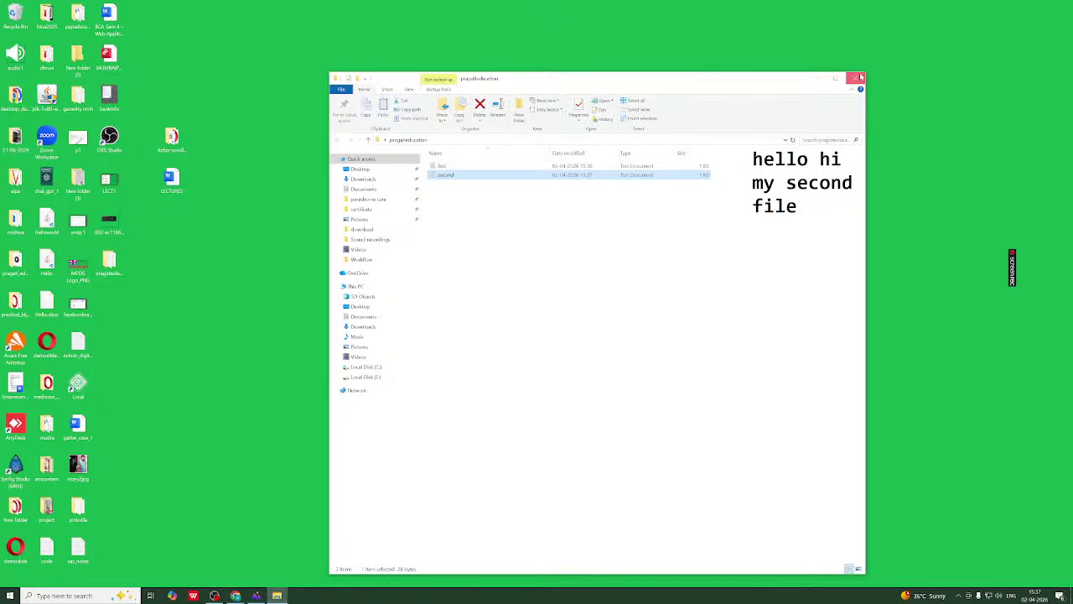
{"action": "left_click", "coordinate": [857, 77]}
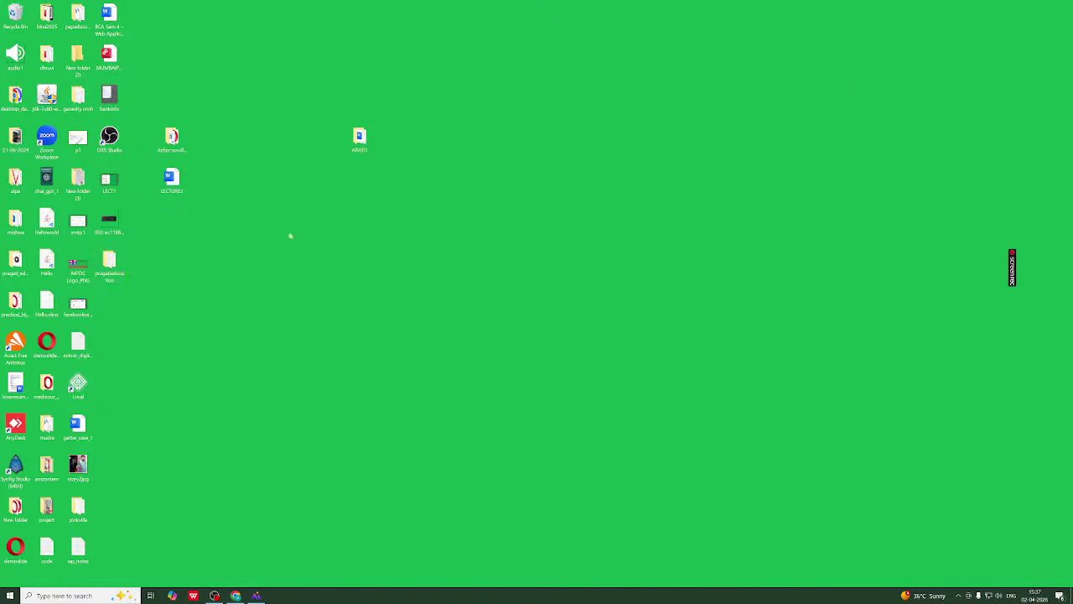
Reopen the pragatieducation folder from the desktop and open the file first in Notepad twice, closing it each time
{"action": "double_click", "coordinate": [109, 265]}
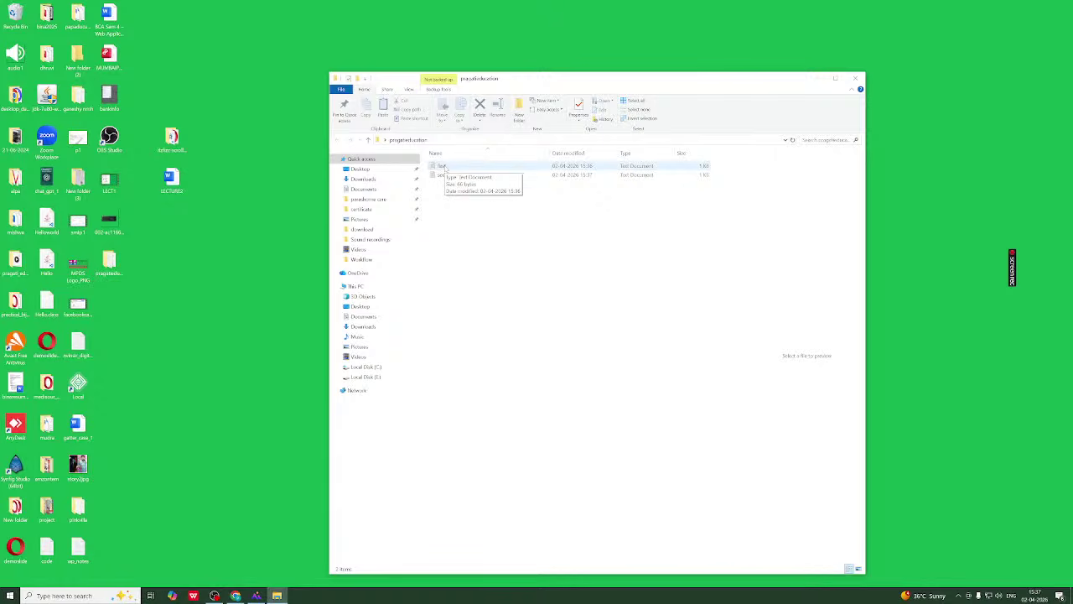
{"action": "left_click", "coordinate": [442, 166]}
{"action": "left_click", "coordinate": [478, 207]}
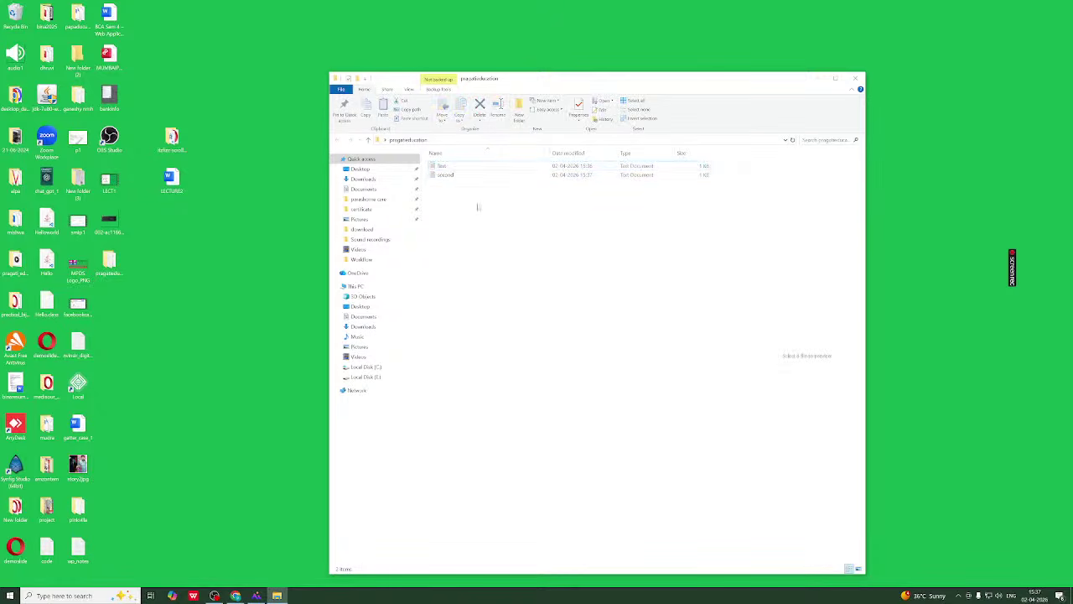
{"action": "double_click", "coordinate": [444, 166]}
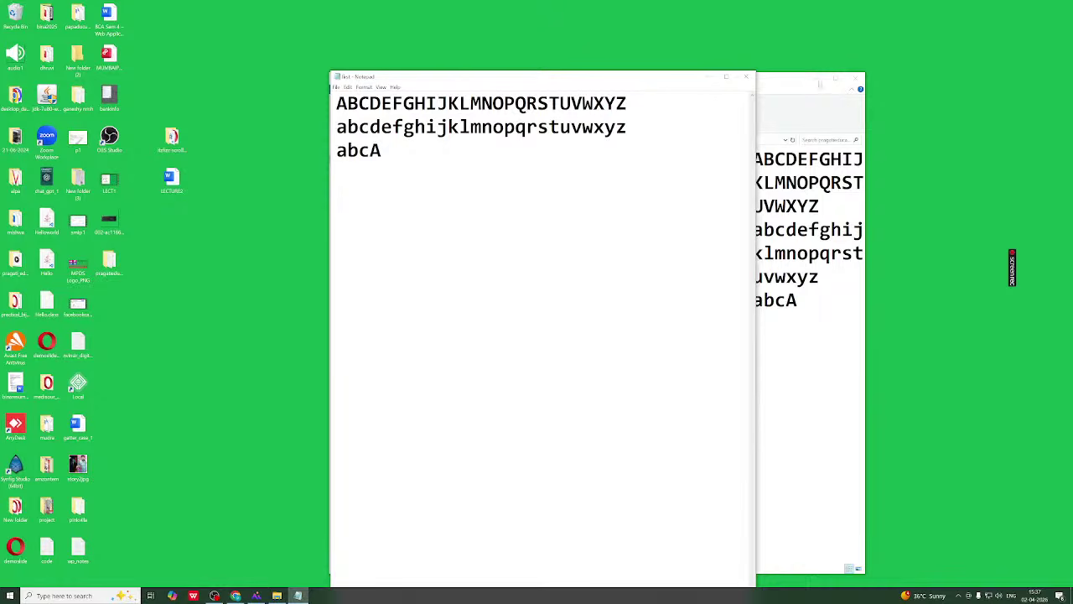
{"action": "left_click", "coordinate": [746, 76]}
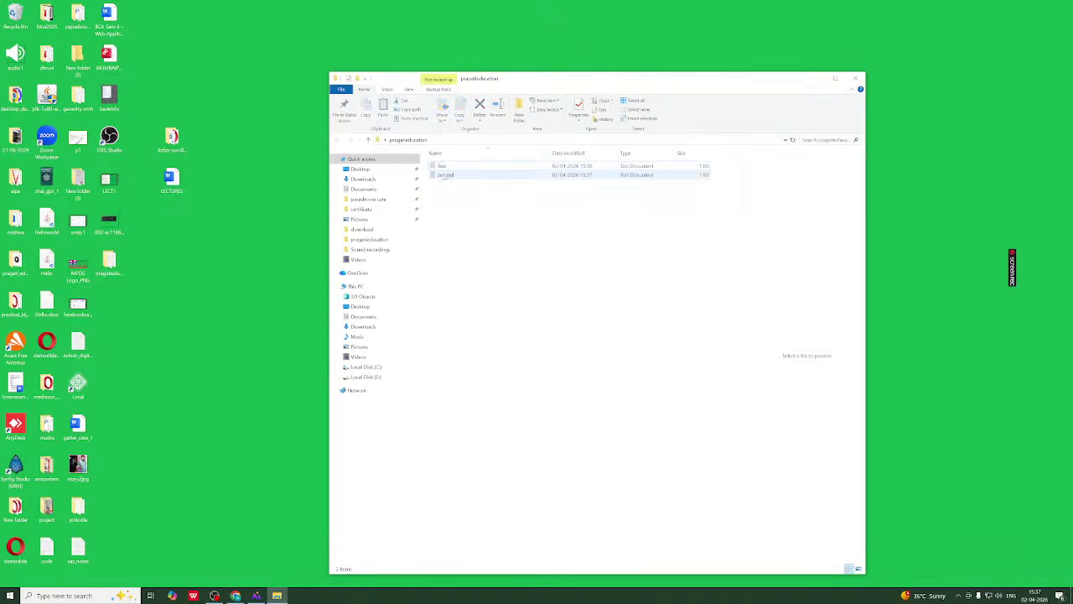
{"action": "left_click", "coordinate": [443, 166]}
{"action": "double_click", "coordinate": [442, 166]}
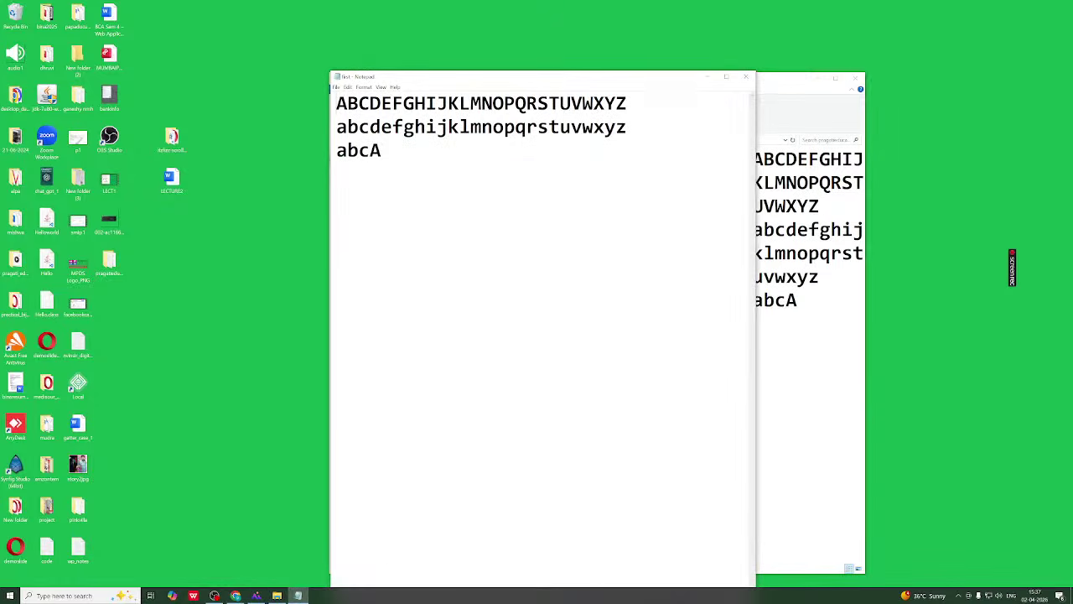
{"action": "left_click", "coordinate": [746, 76]}
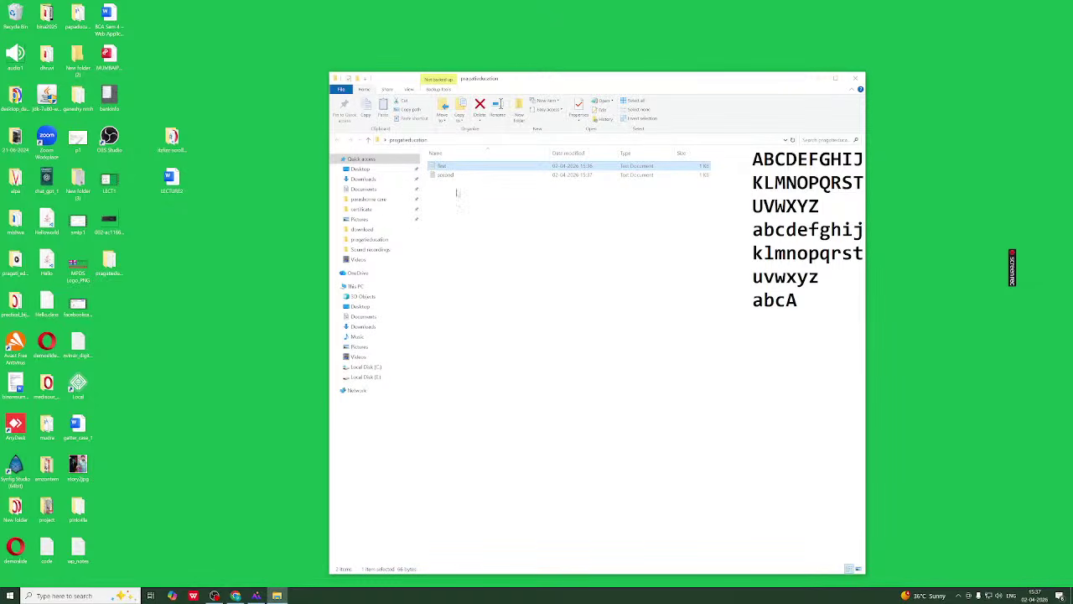
Open the file first with the Open command, view its text, and close it
{"action": "right_click", "coordinate": [460, 166]}
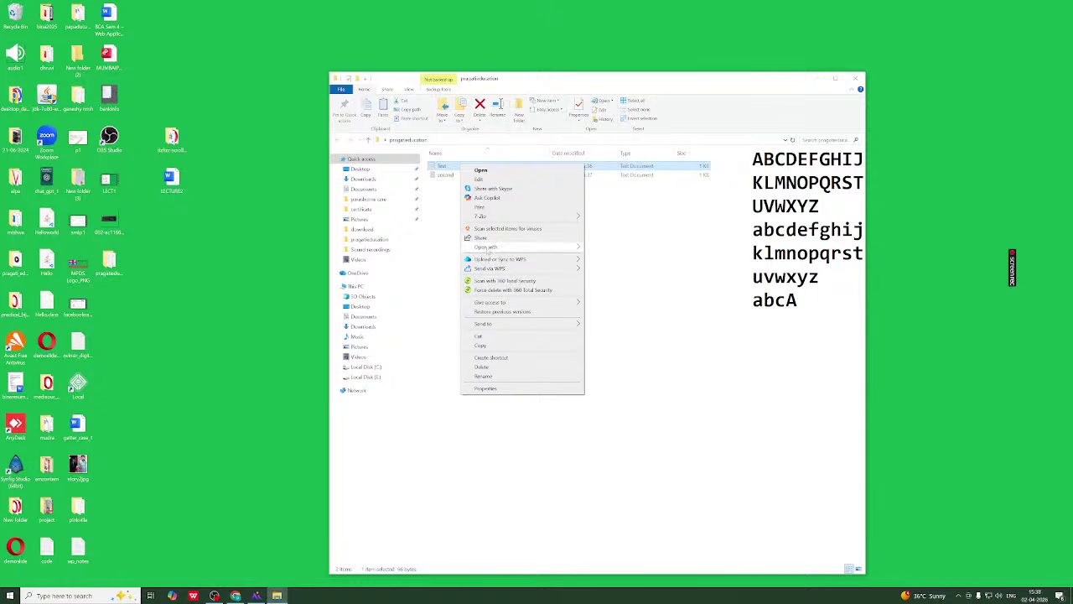
{"action": "mouse_move", "coordinate": [488, 248]}
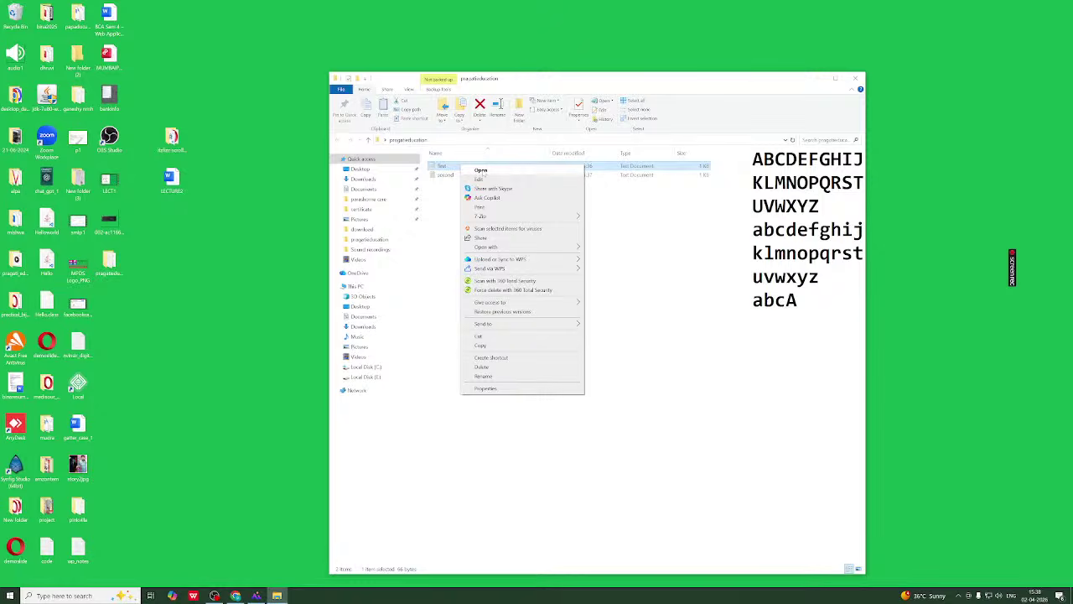
{"action": "left_click", "coordinate": [481, 171]}
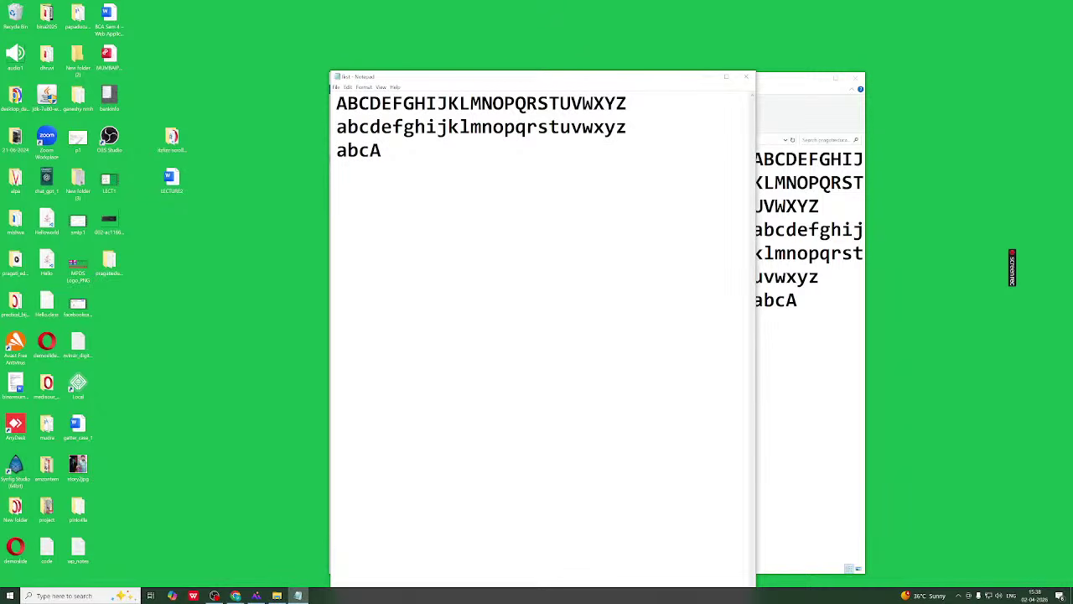
{"action": "left_click", "coordinate": [746, 76]}
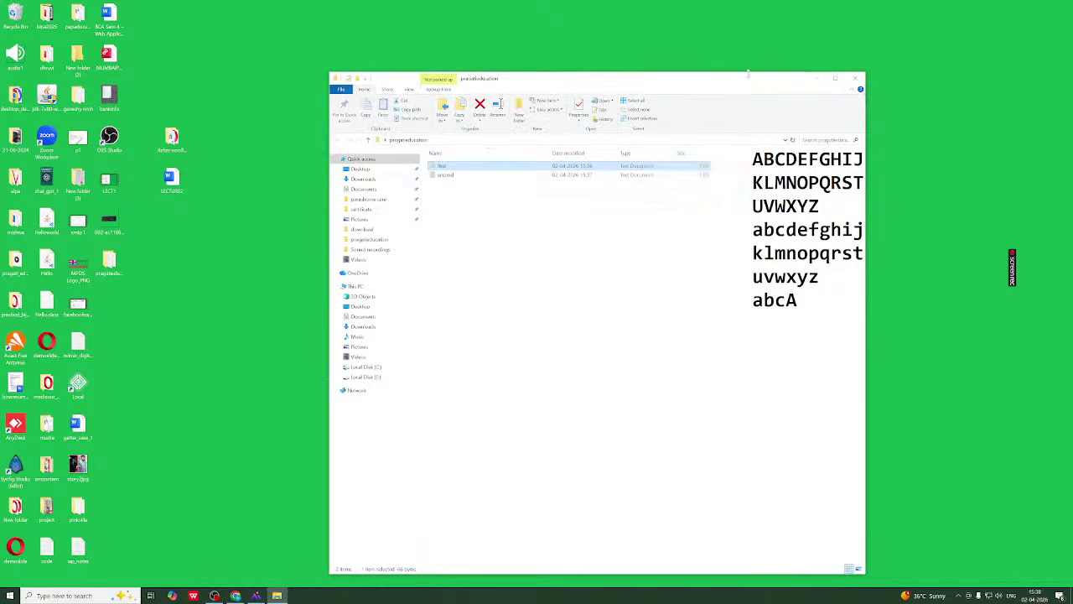
Open the file first by explicitly choosing Notepad as the program to open it with, and close the document
{"action": "right_click", "coordinate": [441, 168]}
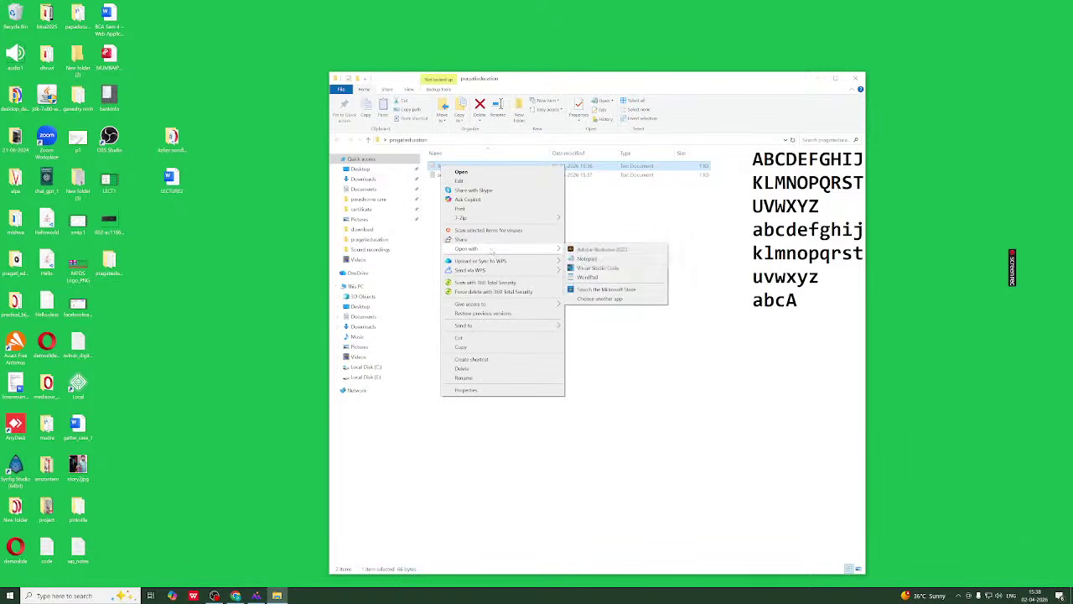
{"action": "left_click", "coordinate": [585, 259]}
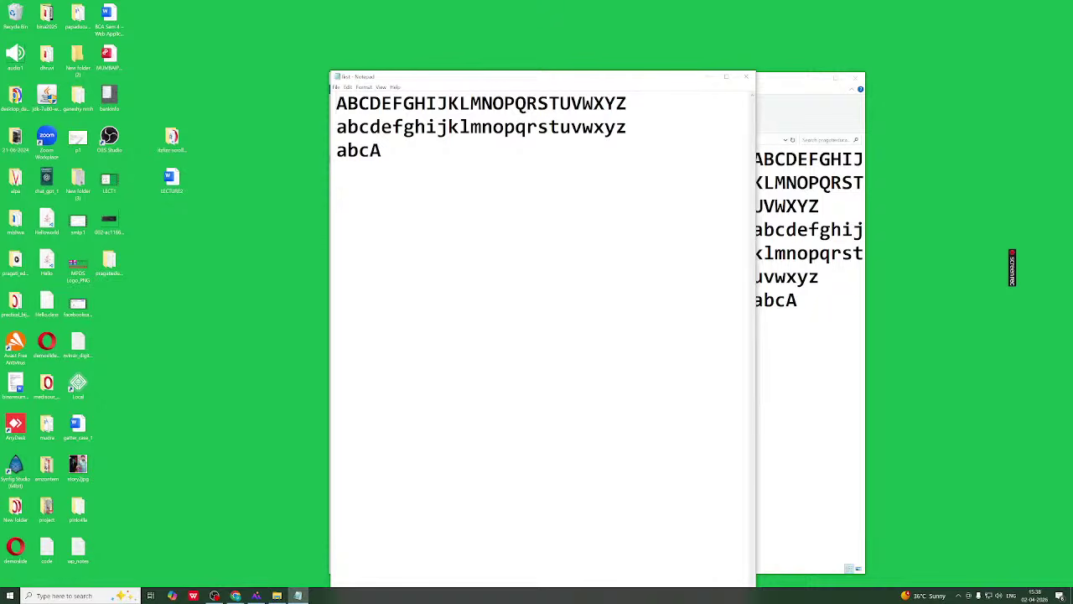
{"action": "left_click", "coordinate": [747, 76]}
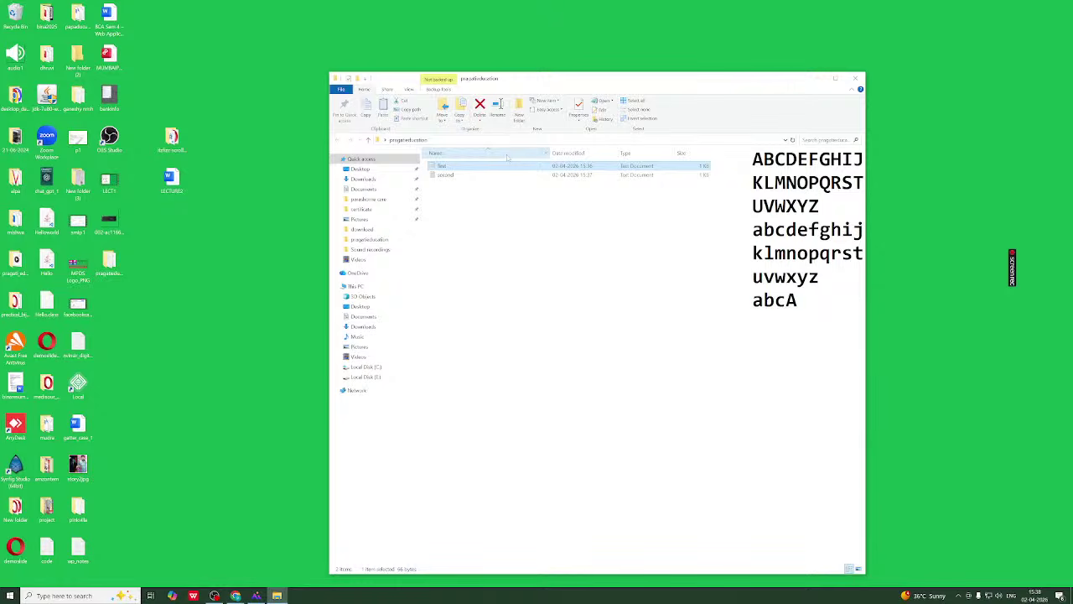
Open the file first from the pragatieducation folder once more and minimize the folder window behind it
{"action": "left_click", "coordinate": [441, 166]}
{"action": "double_click", "coordinate": [441, 166]}
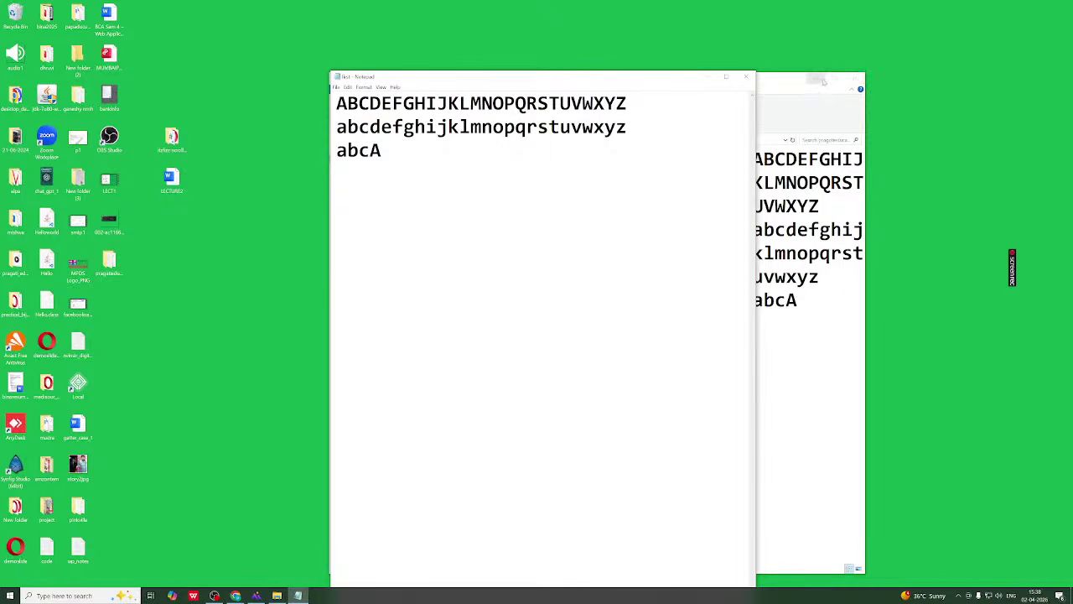
{"action": "left_click", "coordinate": [816, 81]}
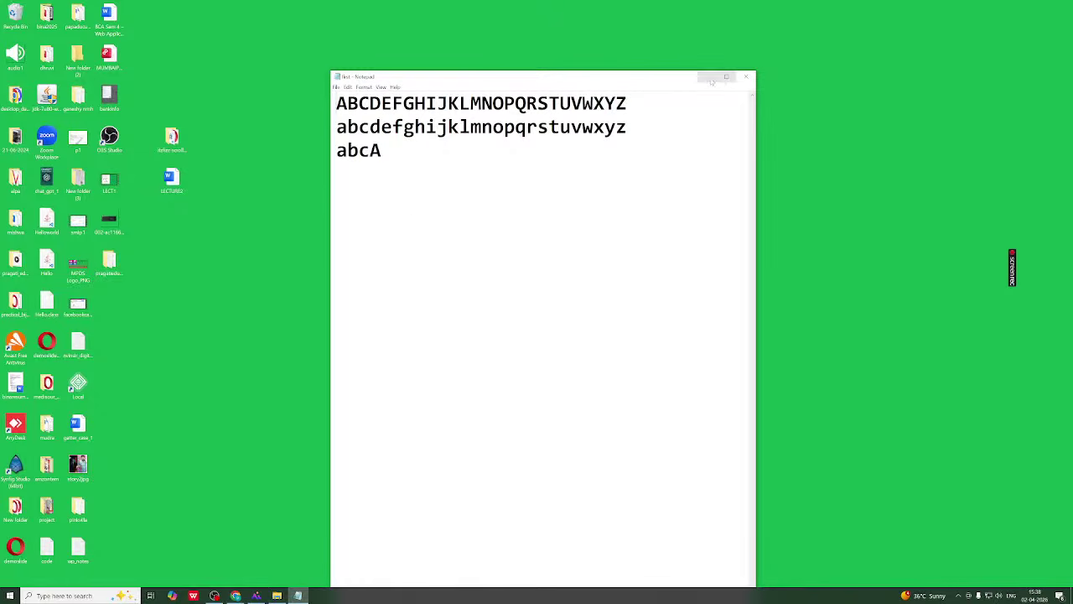
{"action": "left_click", "coordinate": [337, 87]}
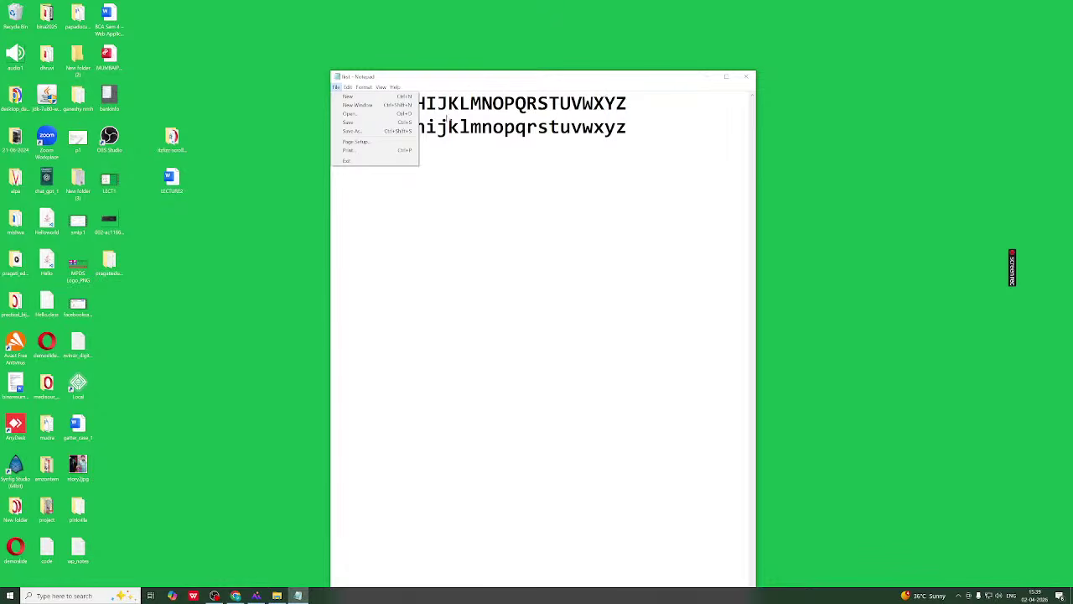
{"action": "key", "text": "Escape"}
{"action": "left_click", "coordinate": [336, 88]}
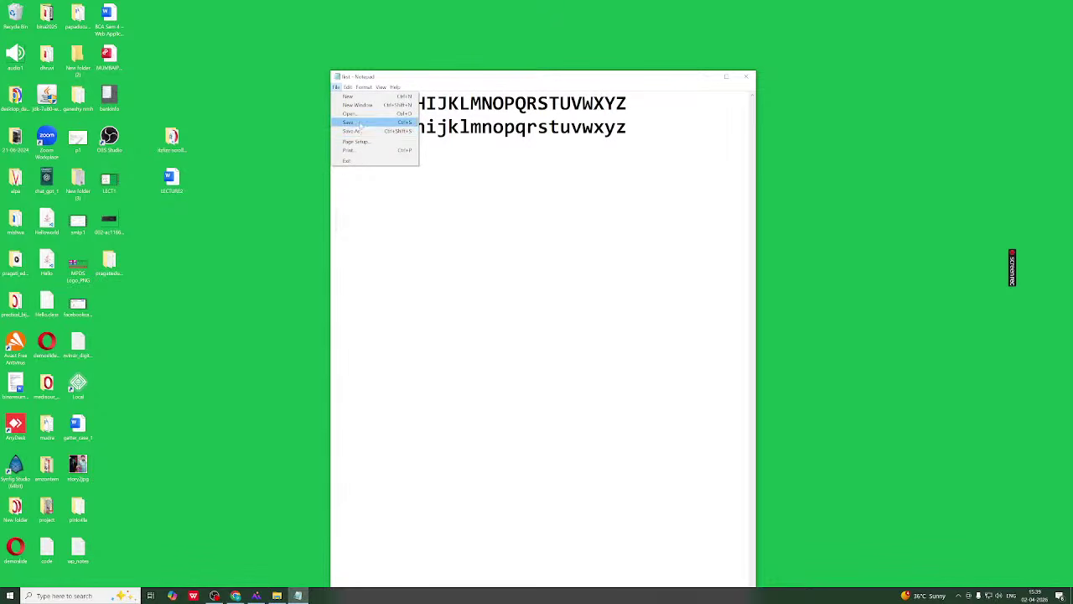
{"action": "key", "text": "Escape"}
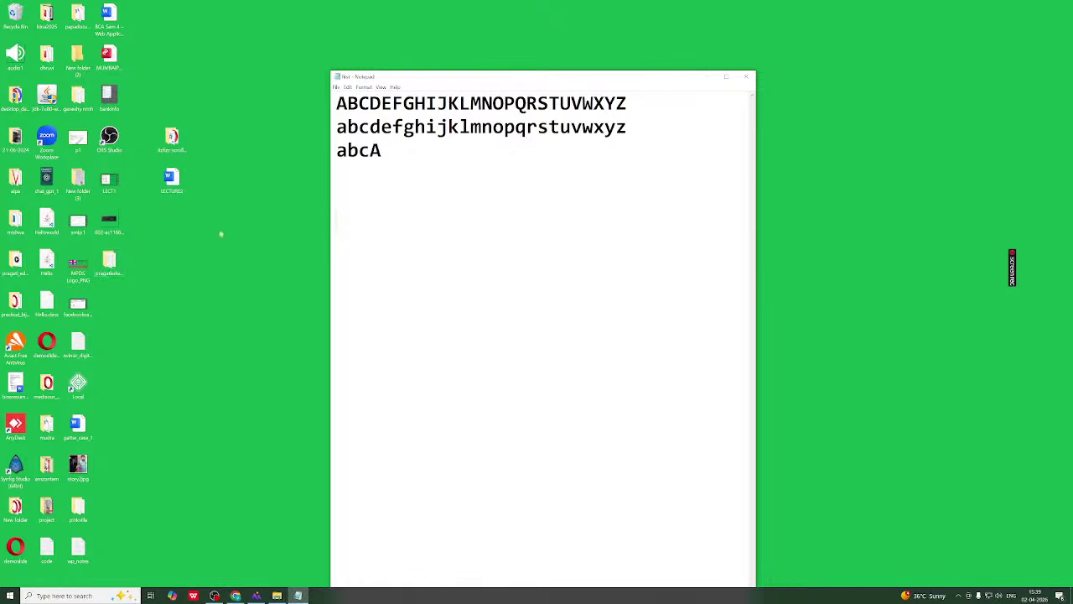
Save a copy of the document under the name first in the alpa folder on the desktop
{"action": "left_click", "coordinate": [336, 87]}
{"action": "left_click", "coordinate": [359, 131]}
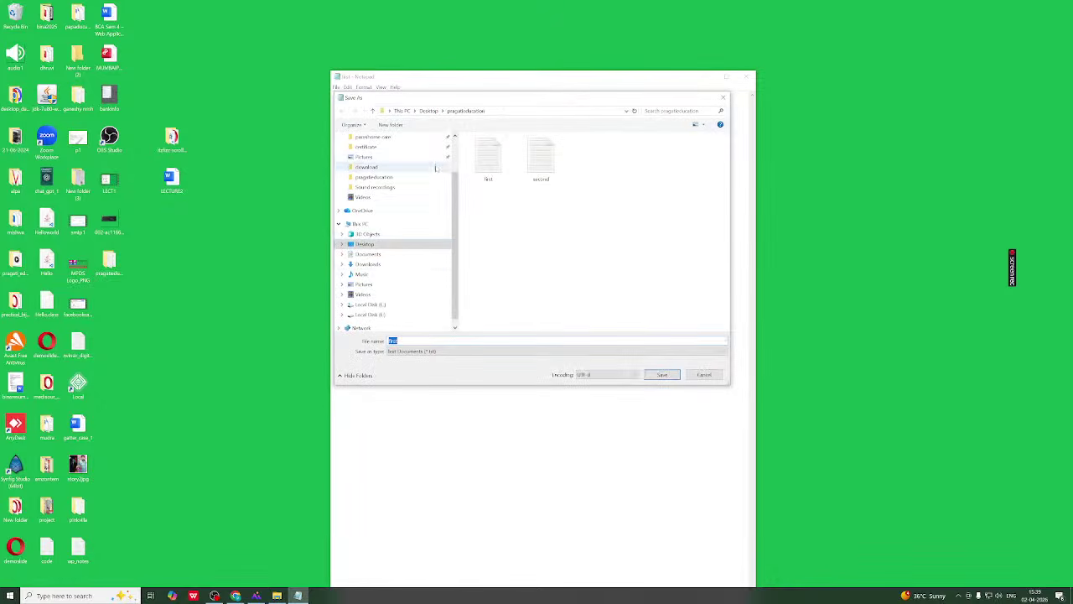
{"action": "left_click", "coordinate": [366, 244]}
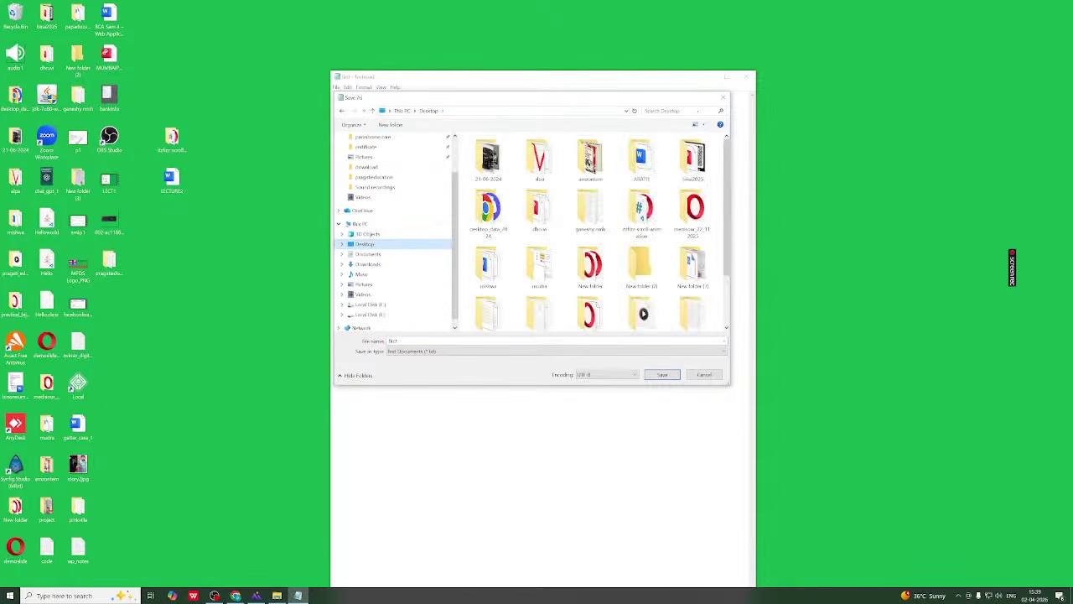
{"action": "double_click", "coordinate": [539, 157]}
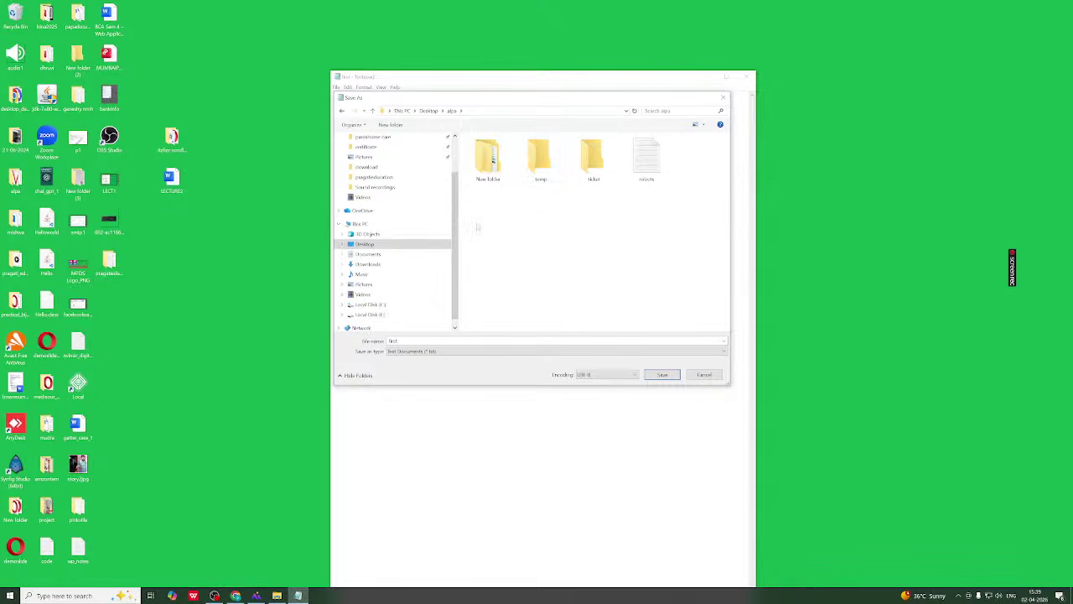
{"action": "left_click", "coordinate": [662, 374]}
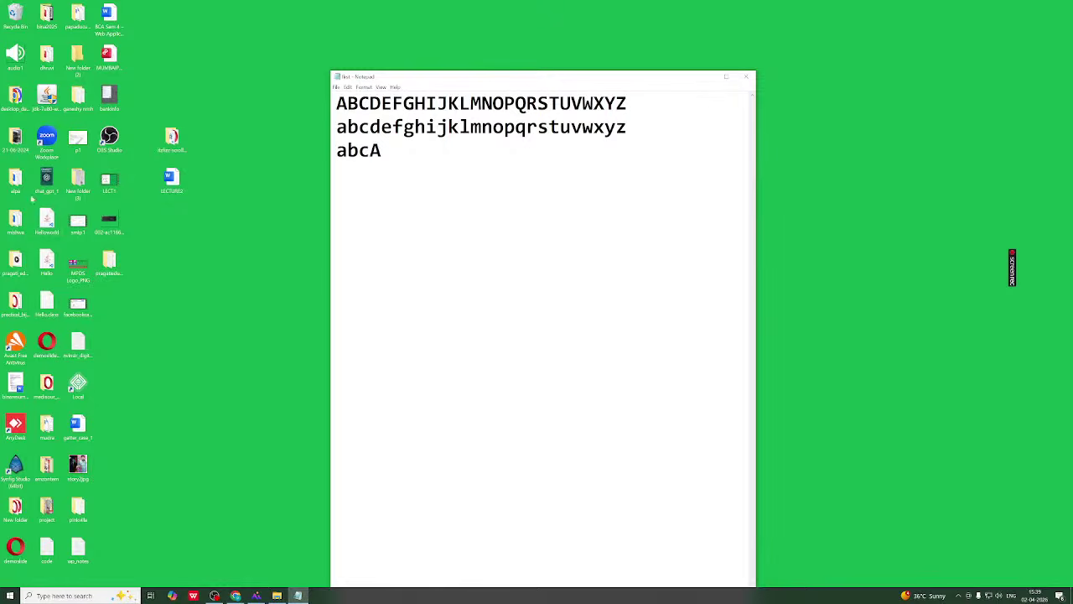
Open the copy named first from the alpa folder in Notepad and return to the alpa folder window
{"action": "left_click", "coordinate": [34, 201]}
{"action": "left_click", "coordinate": [276, 595]}
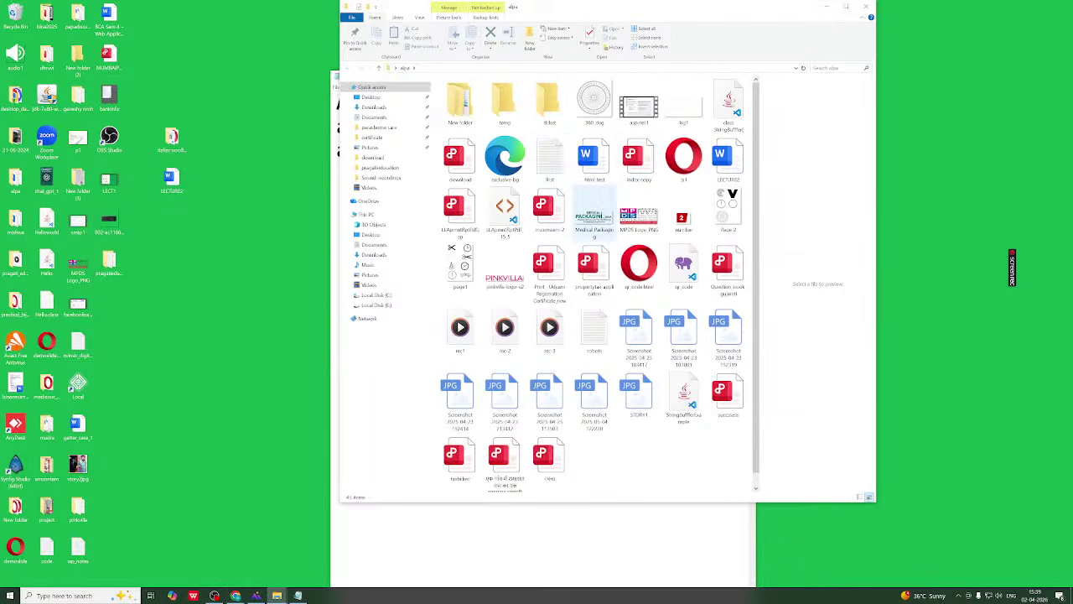
{"action": "double_click", "coordinate": [550, 160]}
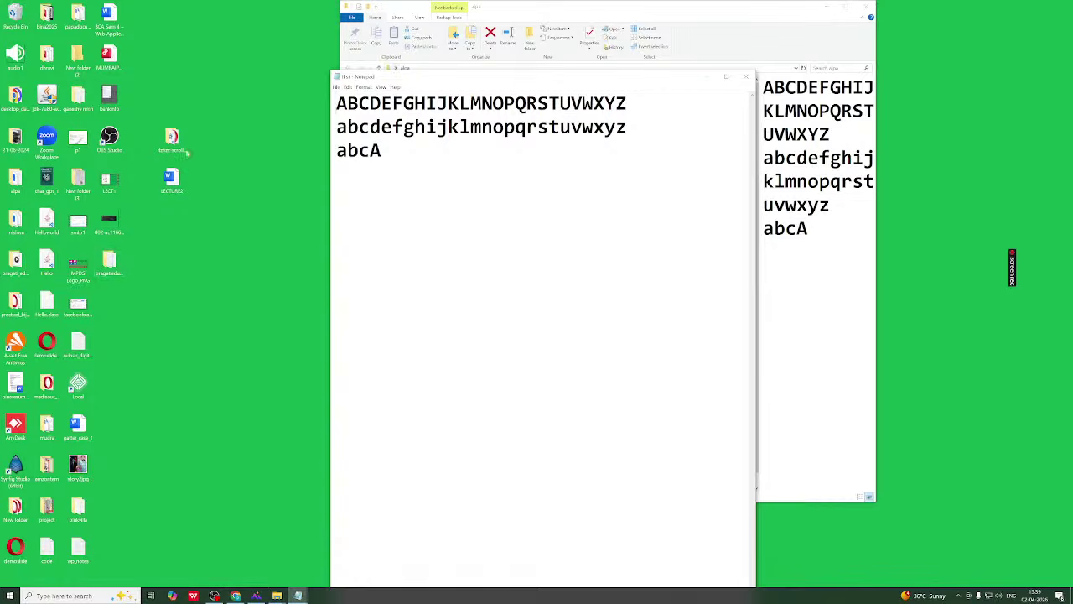
{"action": "left_click", "coordinate": [708, 70]}
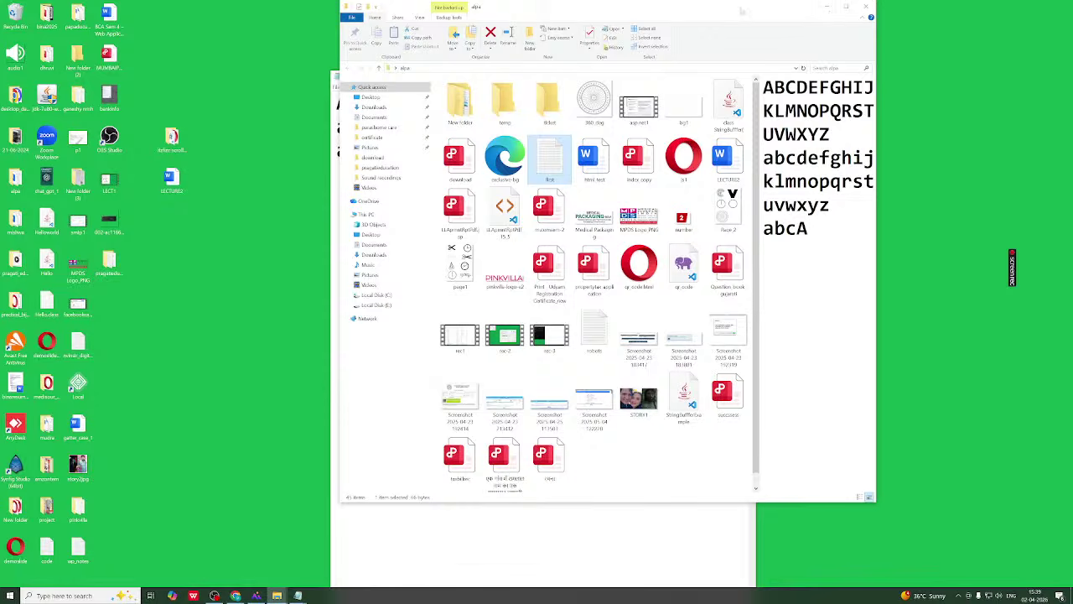
Open the pragatieducation folder from the desktop and arrange its window and the alpa folder window side by side
{"action": "left_click_drag", "start_coordinate": [743, 10], "coordinate": [894, 71]}
{"action": "double_click", "coordinate": [109, 262]}
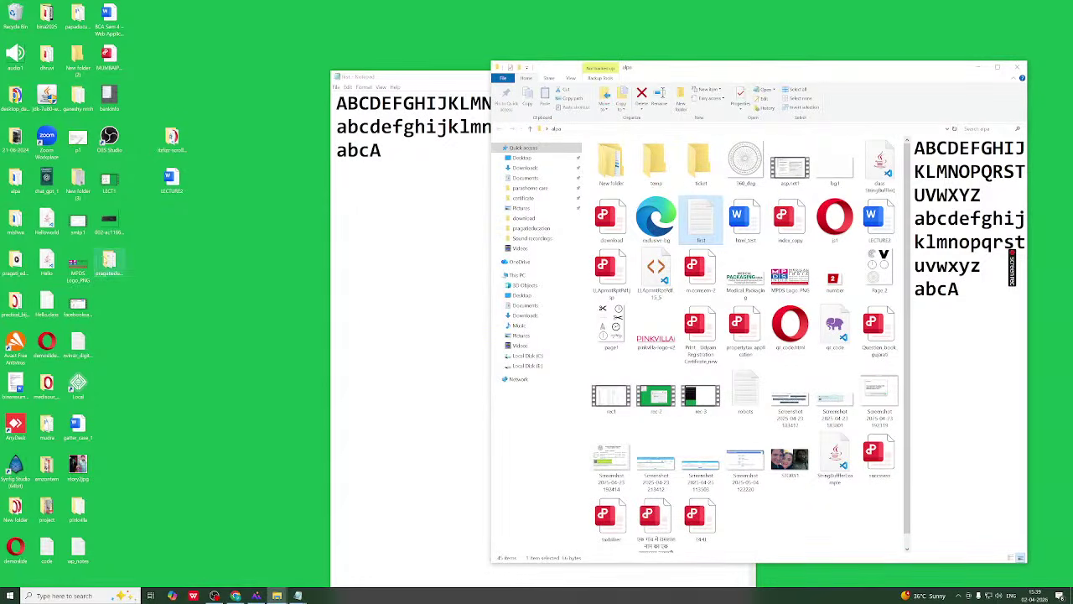
{"action": "left_click_drag", "start_coordinate": [602, 83], "coordinate": [323, 83]}
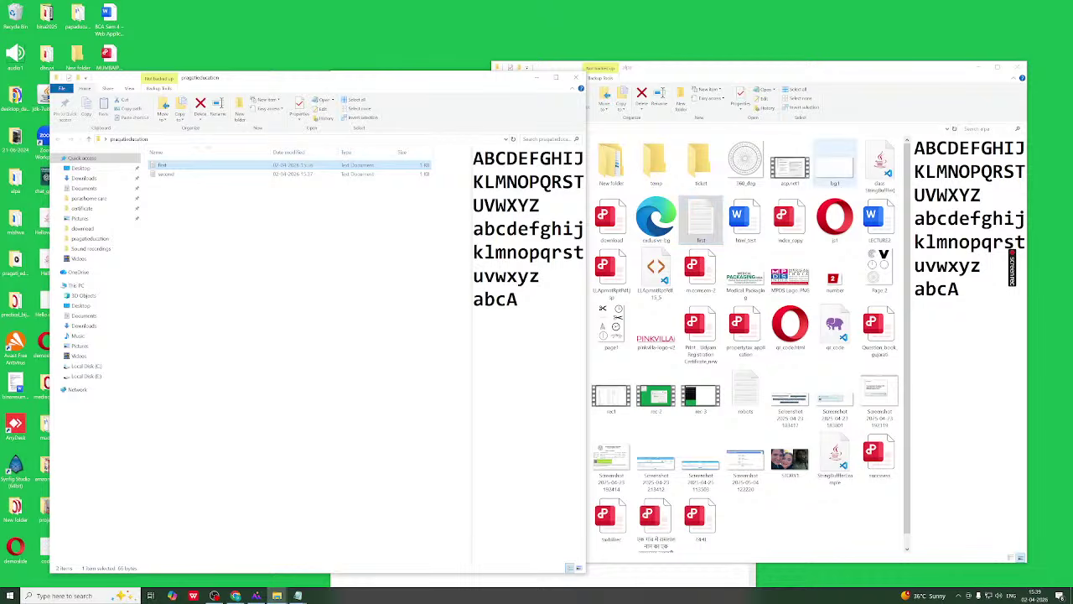
Close the alpa folder window, move the pragatieducation window toward the middle of the desktop, and close it
{"action": "left_click", "coordinate": [716, 65]}
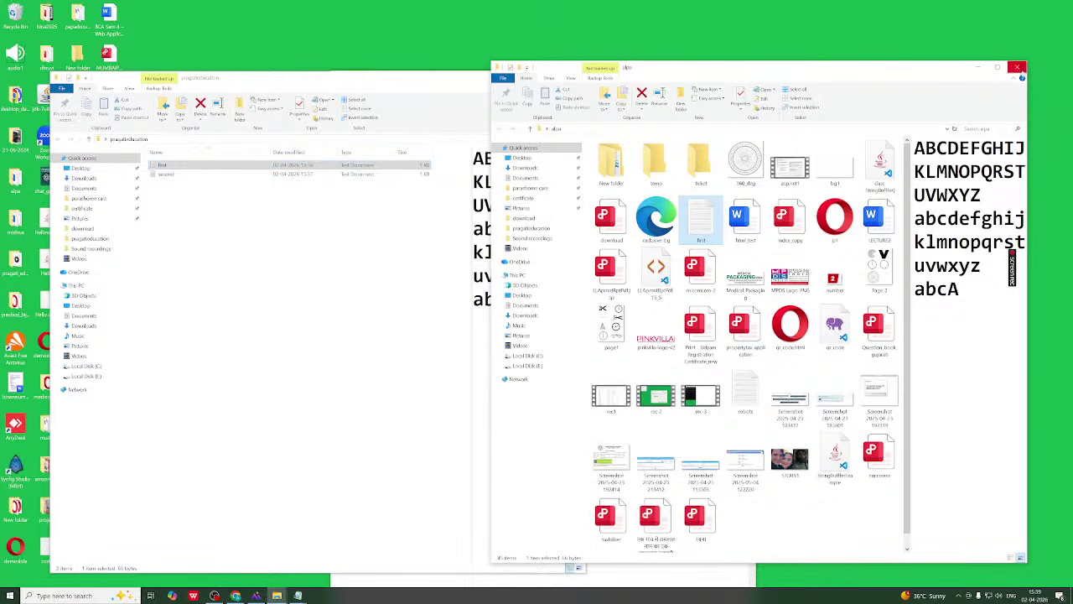
{"action": "left_click", "coordinate": [1019, 68]}
{"action": "left_click_drag", "start_coordinate": [276, 77], "coordinate": [514, 92]}
{"action": "left_click", "coordinate": [812, 92]}
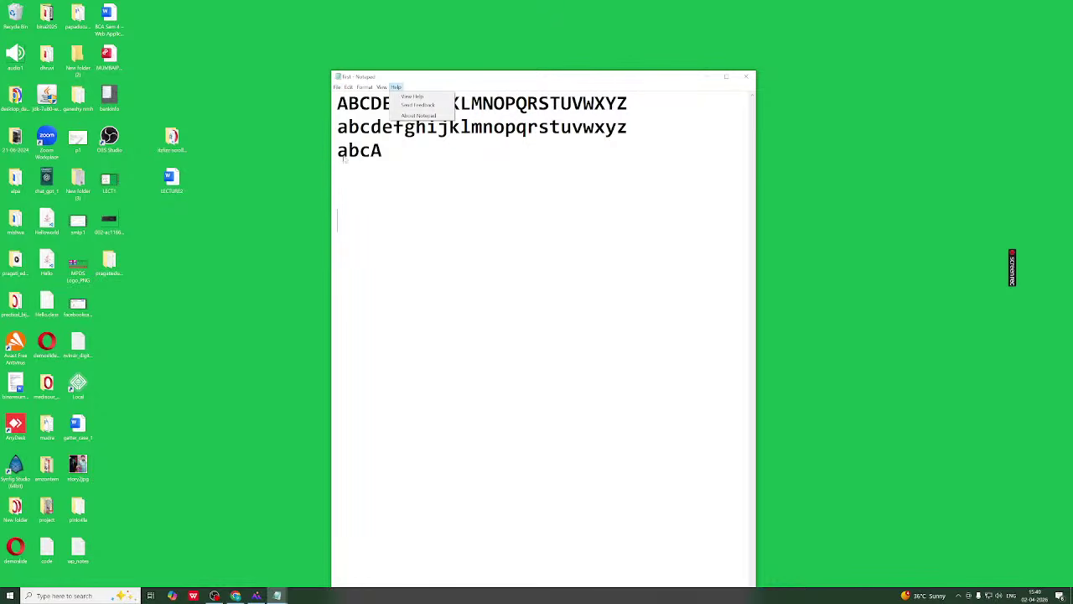
{"action": "left_click", "coordinate": [337, 86]}
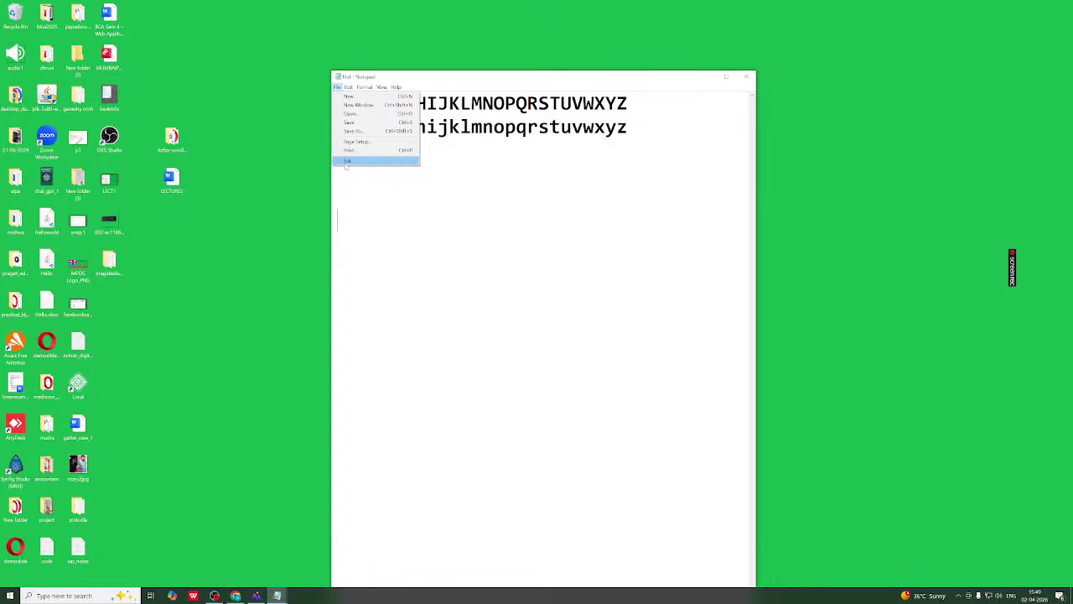
{"action": "left_click", "coordinate": [675, 261]}
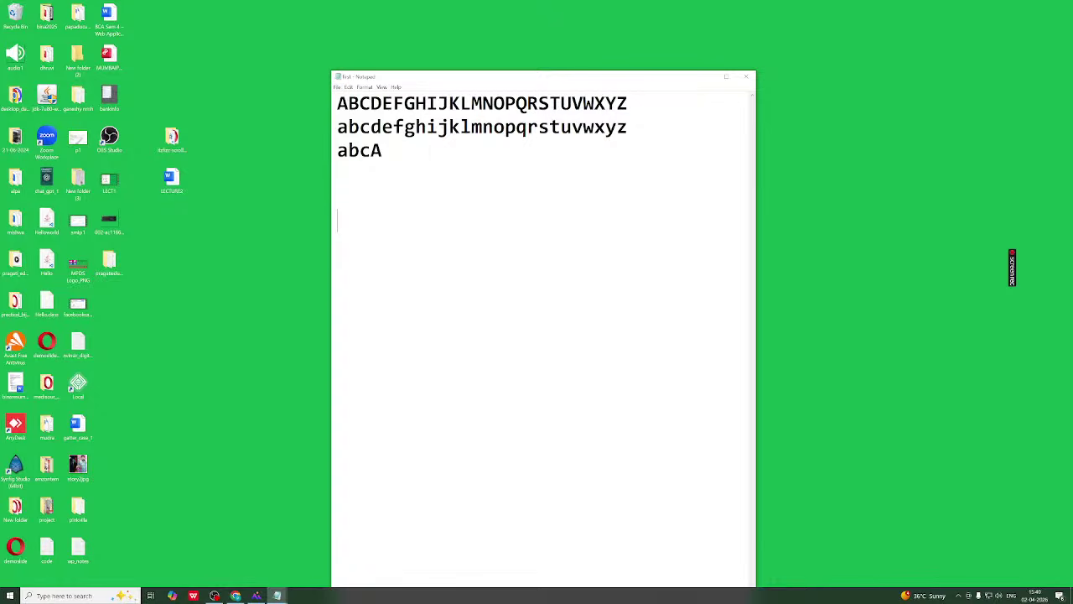
Maximize the Notepad window, restore it to its normal size, and move it to the right-hand part of the desktop
{"action": "left_click", "coordinate": [726, 76]}
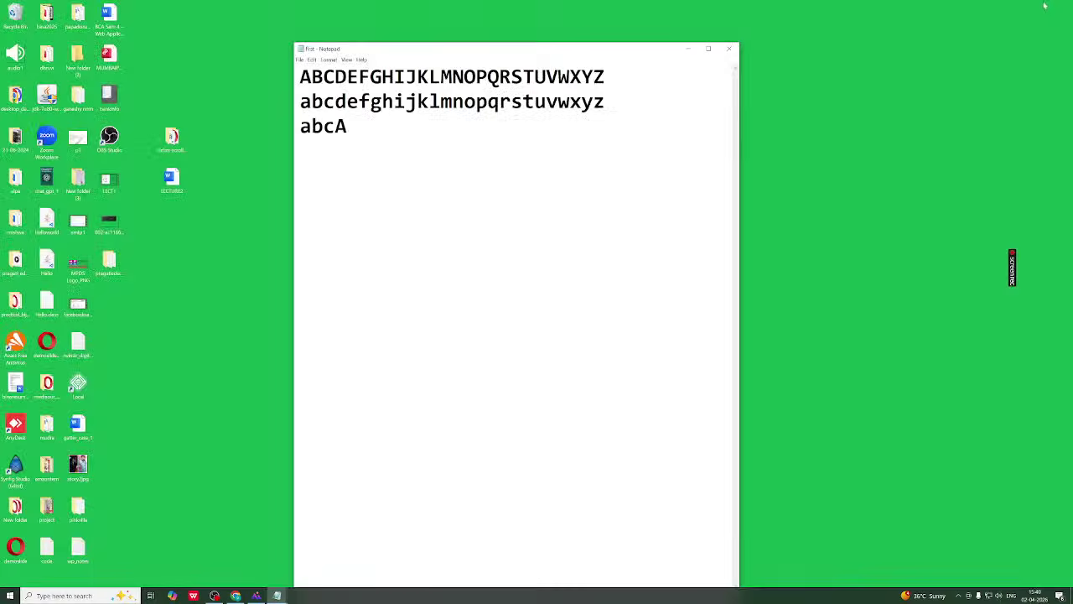
{"action": "left_click", "coordinate": [1043, 5]}
{"action": "left_click_drag", "start_coordinate": [557, 77], "coordinate": [859, 24]}
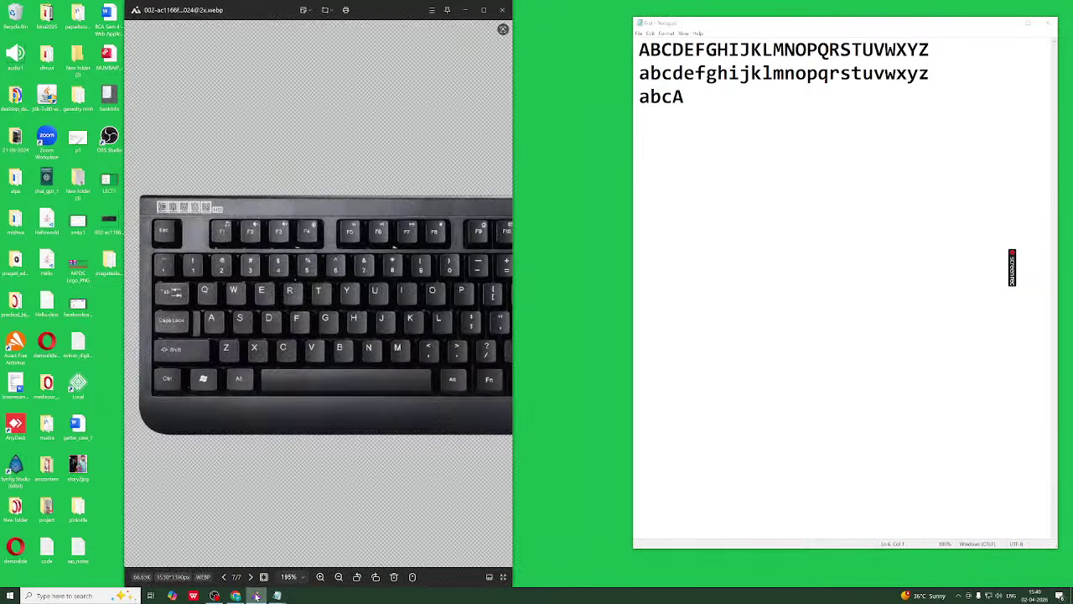
Switch back to the Notepad window and look through its File, Edit and Format commands
{"action": "left_click", "coordinate": [256, 596]}
{"action": "left_click", "coordinate": [717, 23]}
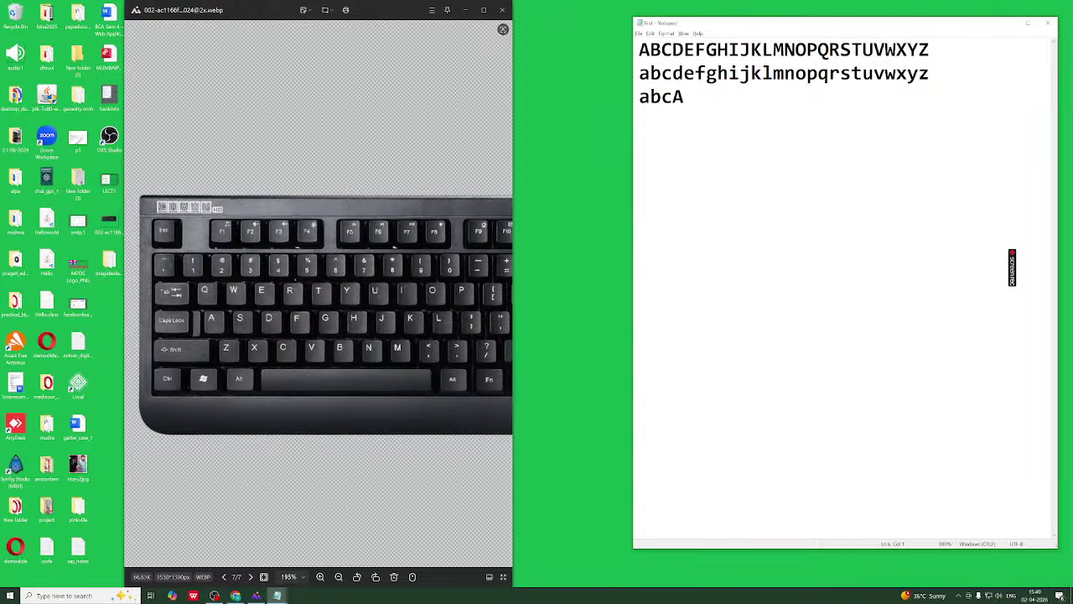
{"action": "key", "text": "alt+f"}
{"action": "key", "text": "Right"}
{"action": "key", "text": "Right"}
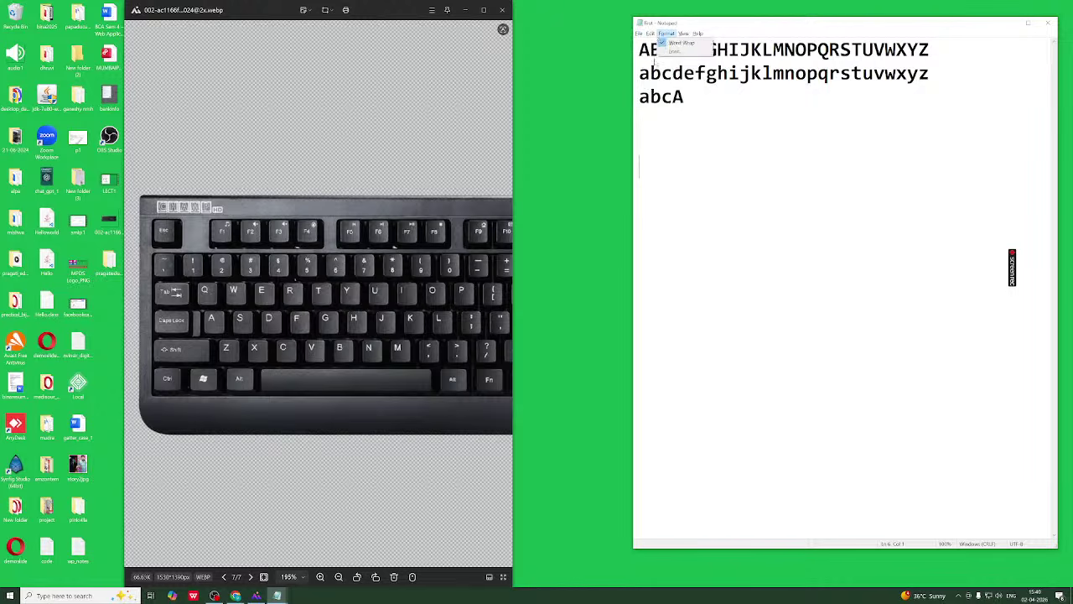
{"action": "key", "text": "Left"}
{"action": "key", "text": "Left"}
{"action": "left_click", "coordinate": [639, 33]}
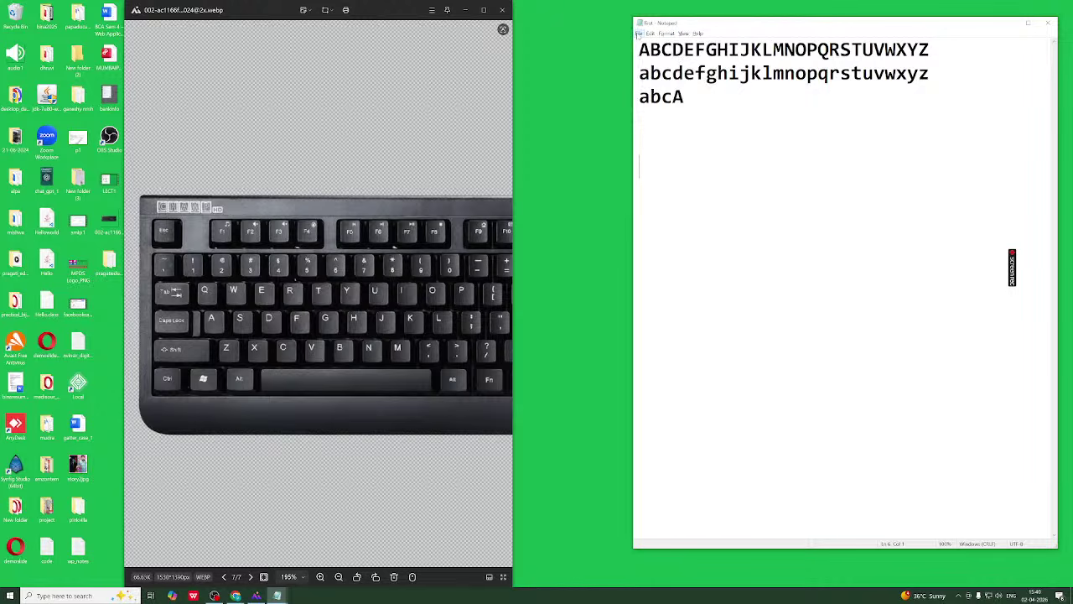
Move the Notepad window toward the middle of the desktop and look over its File commands
{"action": "left_click_drag", "start_coordinate": [931, 25], "coordinate": [857, 88]}
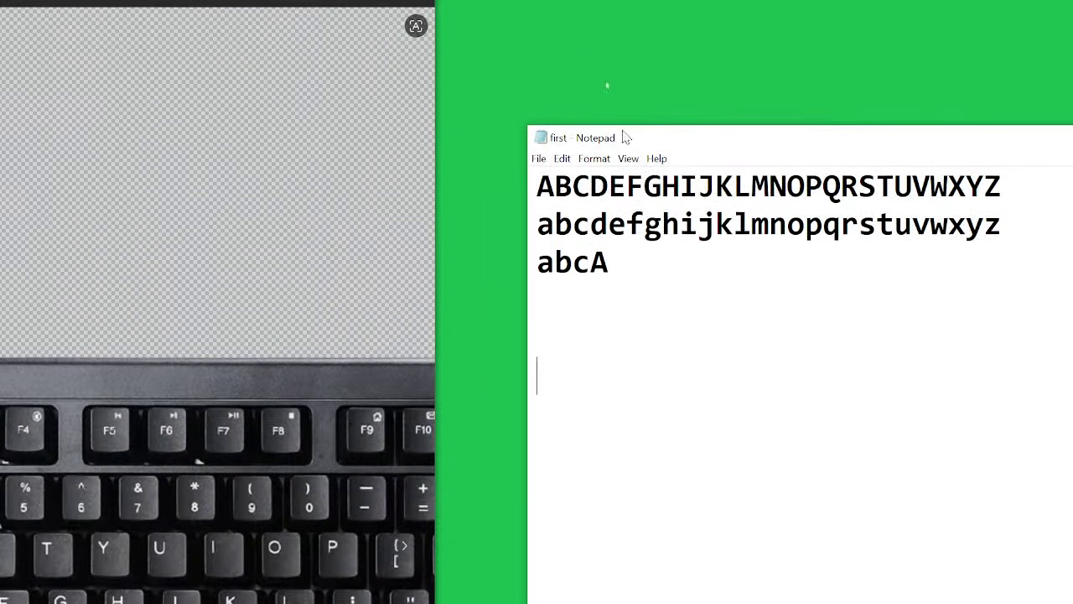
{"action": "left_click", "coordinate": [537, 161]}
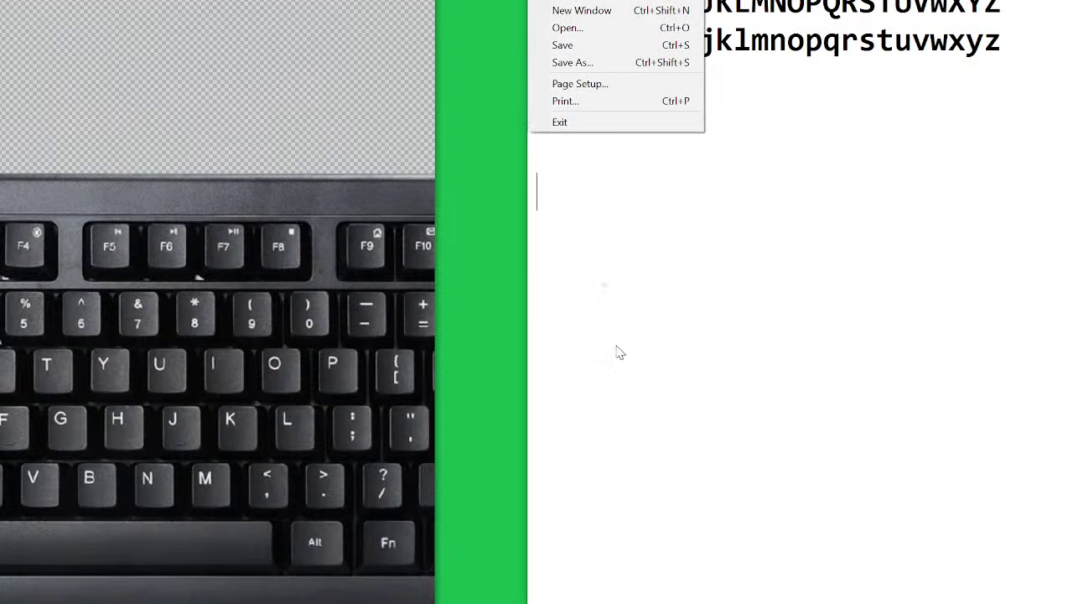
{"action": "left_click", "coordinate": [617, 509]}
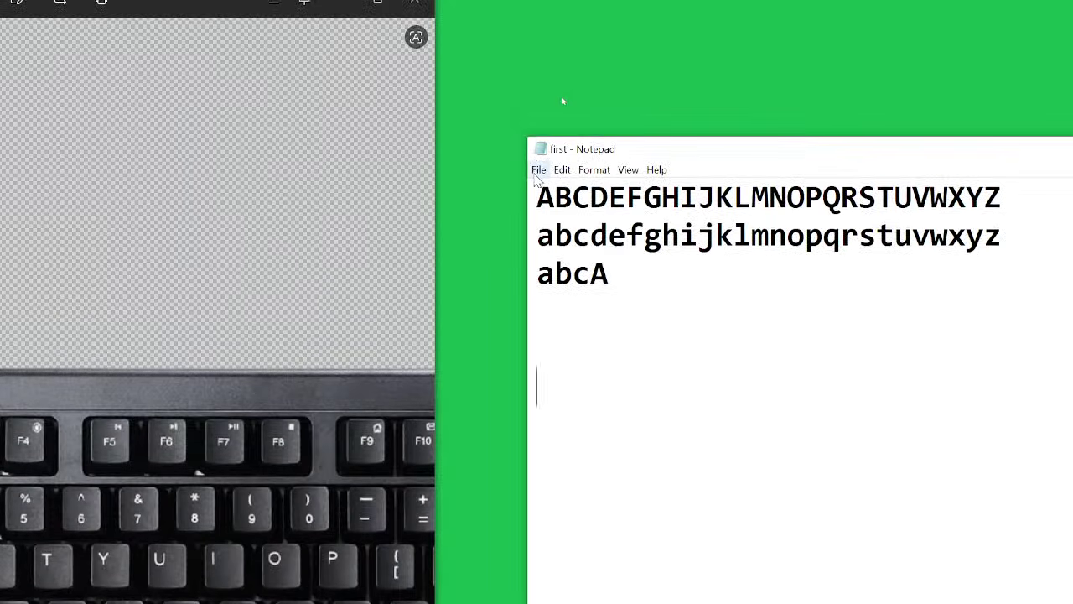
{"action": "left_click", "coordinate": [536, 171]}
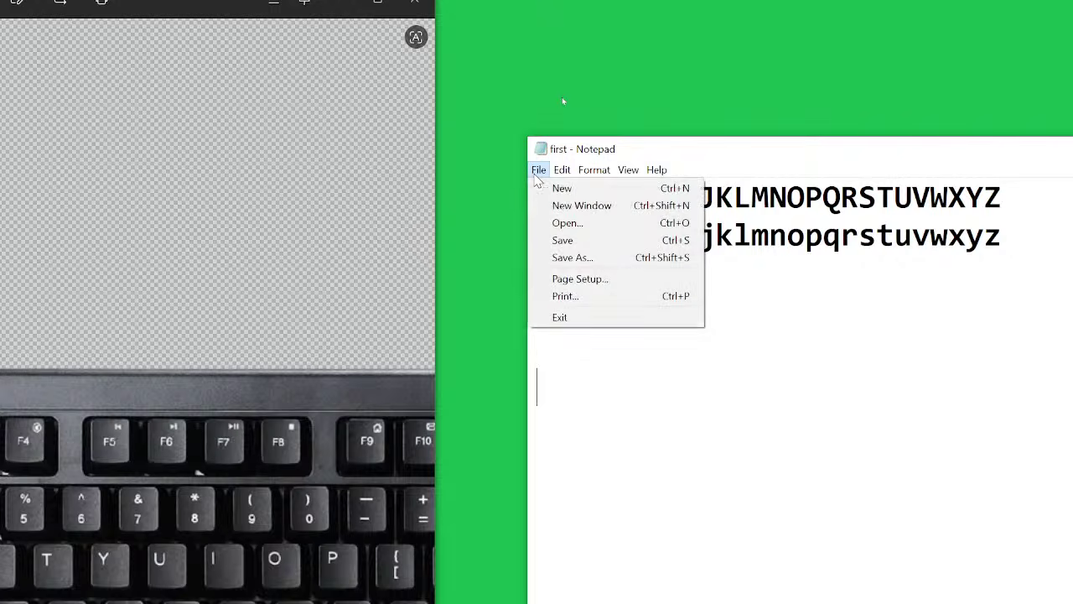
{"action": "left_click", "coordinate": [667, 465]}
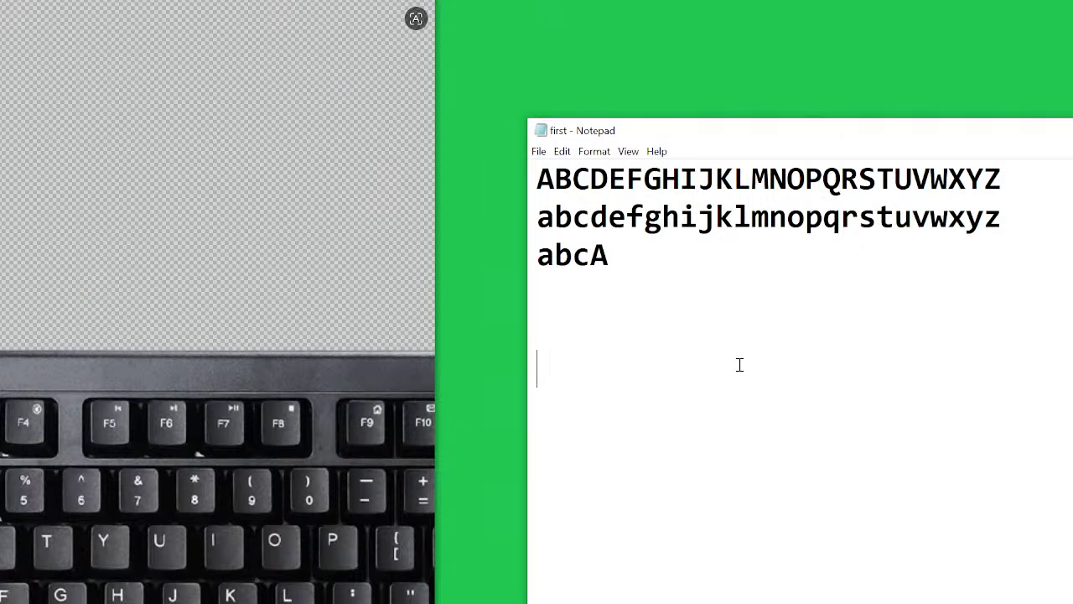
{"action": "key", "text": "alt+f"}
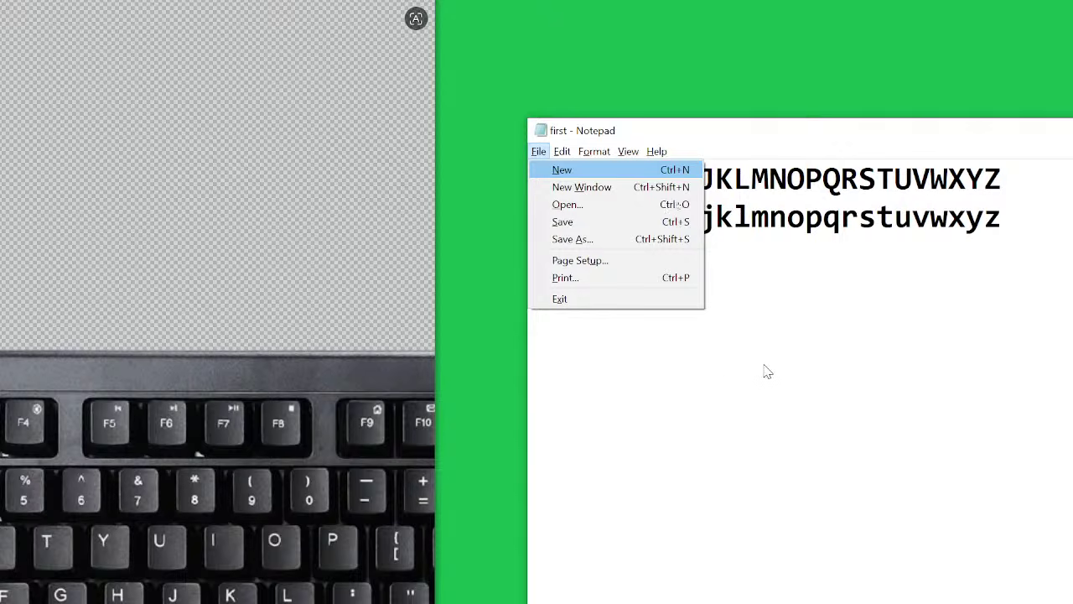
{"action": "left_click", "coordinate": [717, 384]}
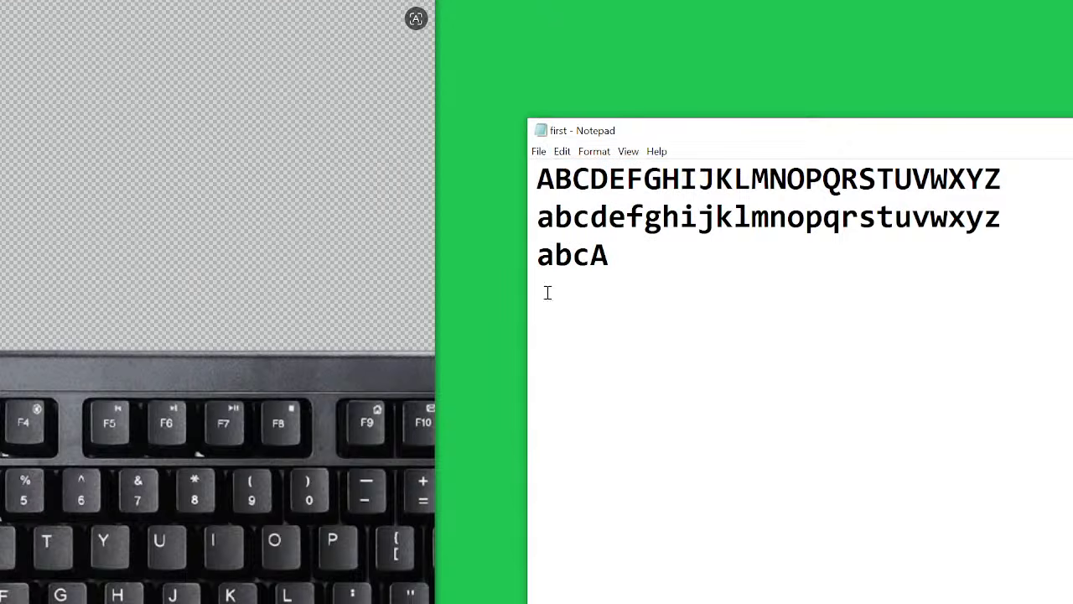
Write the line "Alt + f = file menu" below the existing text in the Notepad document
{"action": "type", "text": "Al"}
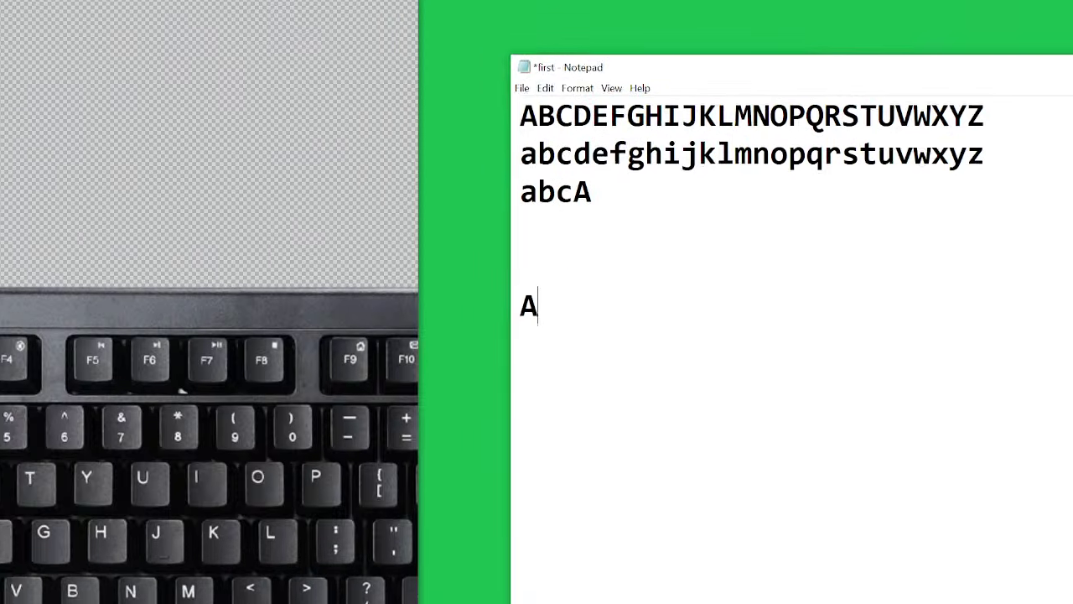
{"action": "type", "text": "t + "}
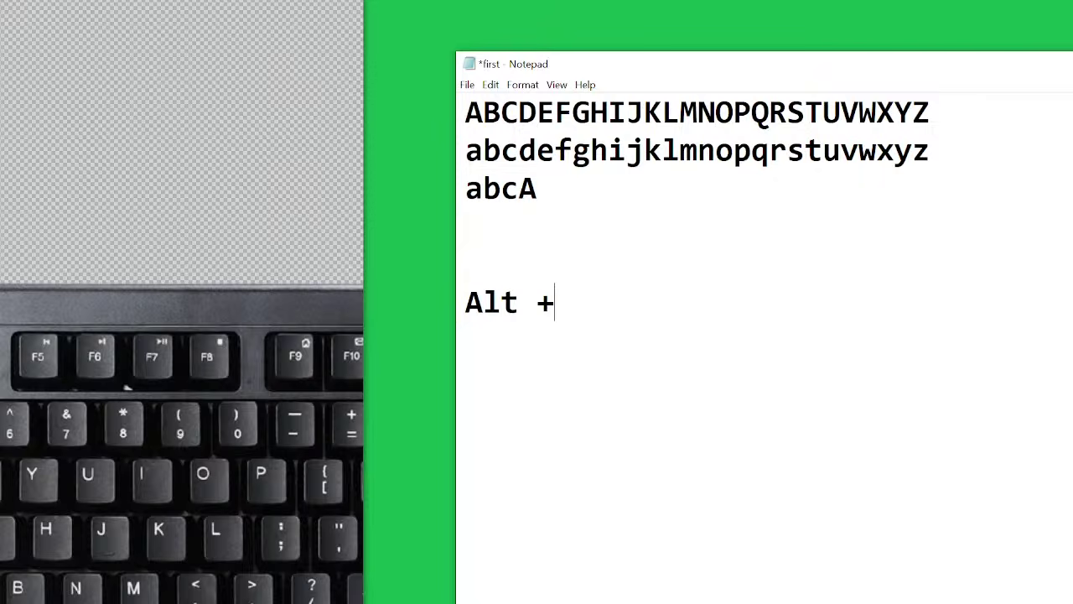
{"action": "type", "text": "f"}
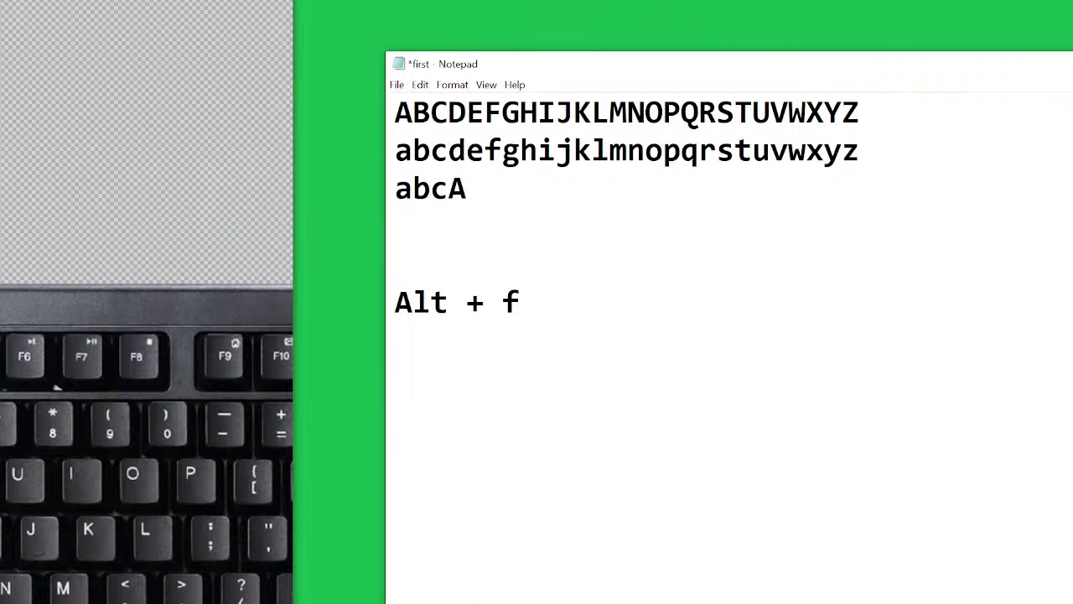
{"action": "type", "text": " = fo;e"}
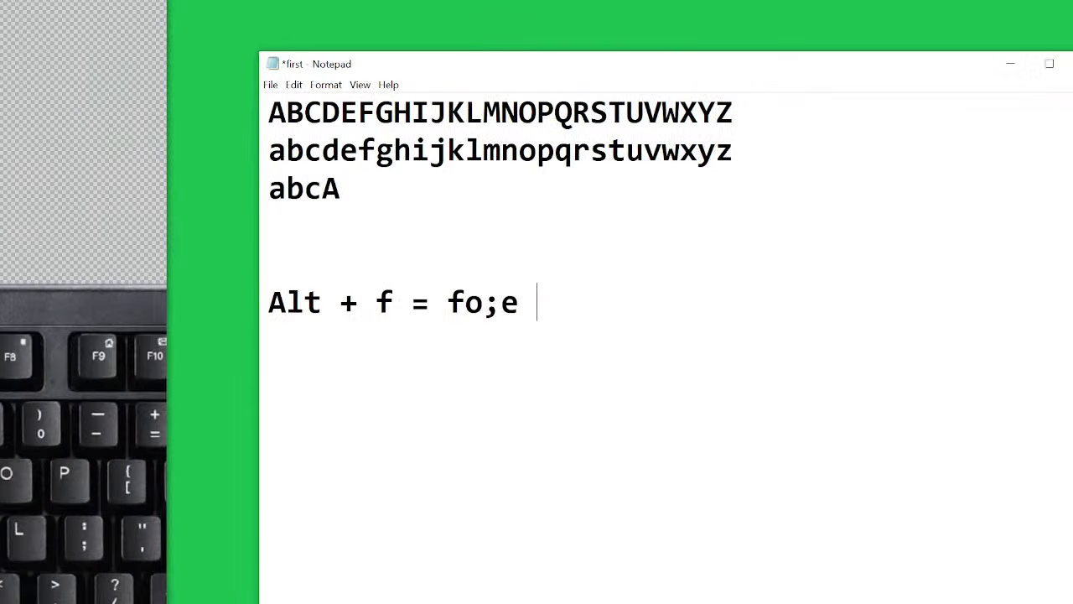
{"action": "key", "text": "BackSpace"}
{"action": "key", "text": "BackSpace"}
{"action": "key", "text": "BackSpace"}
{"action": "key", "text": "BackSpace"}
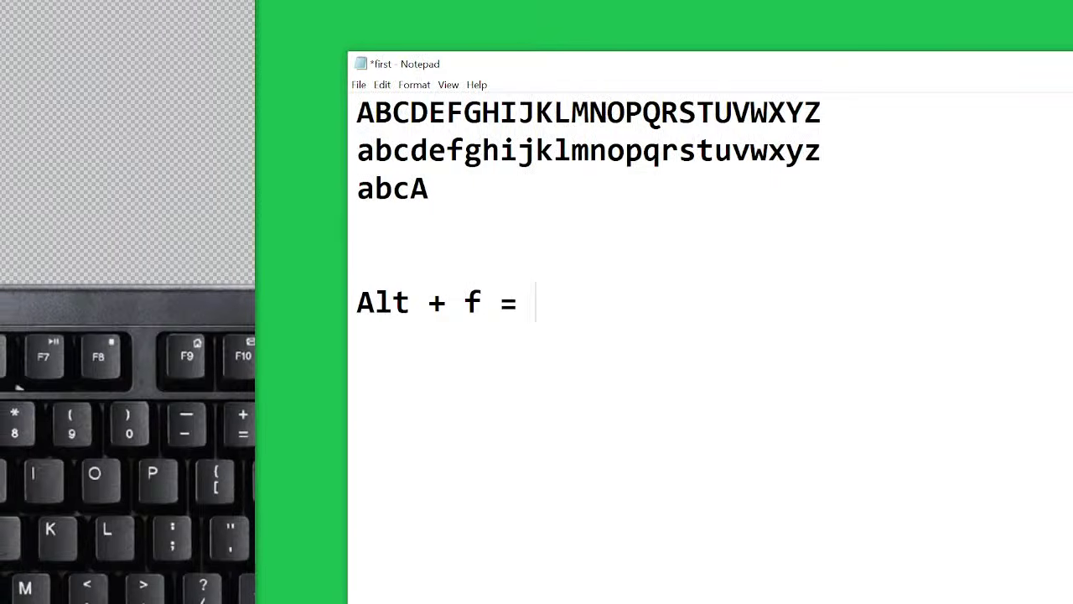
{"action": "type", "text": "file"}
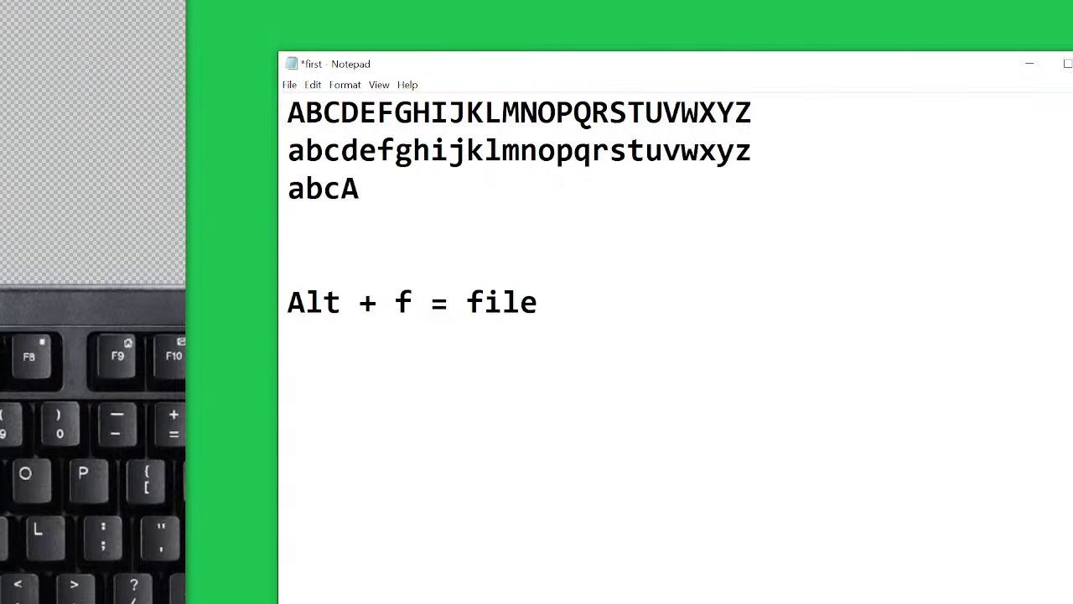
{"action": "type", "text": " menu"}
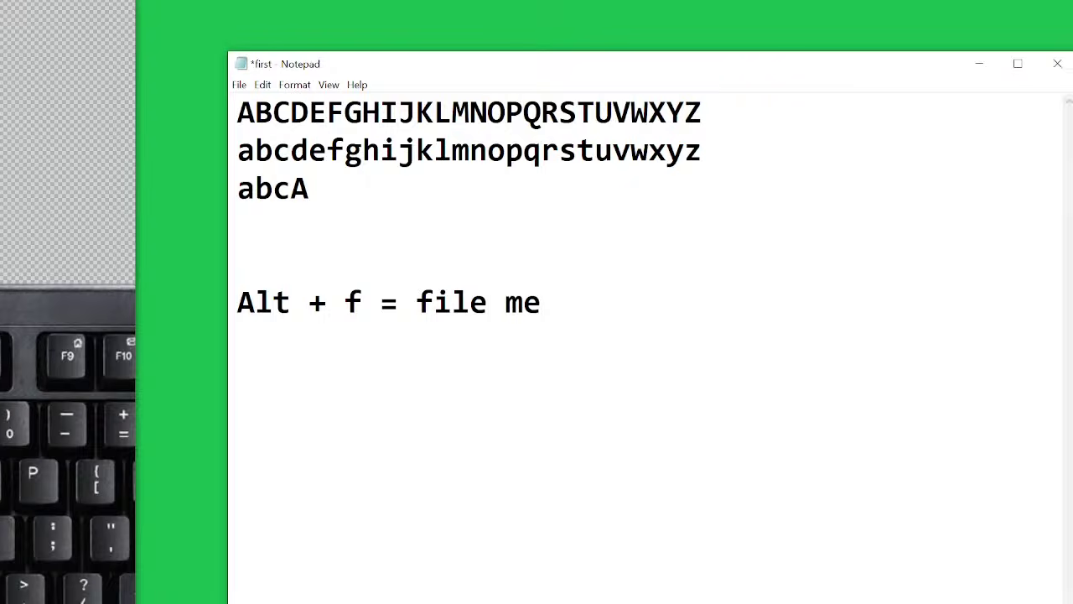
Insert the word "open" before "file menu" in the shortcut line and close the Magnifier
{"action": "key", "text": "Left"}
{"action": "key", "text": "Left"}
{"action": "key", "text": "Left"}
{"action": "key", "text": "Left"}
{"action": "key", "text": "Left"}
{"action": "key", "text": "Left"}
{"action": "key", "text": "Left"}
{"action": "key", "text": "Left"}
{"action": "key", "text": "Left"}
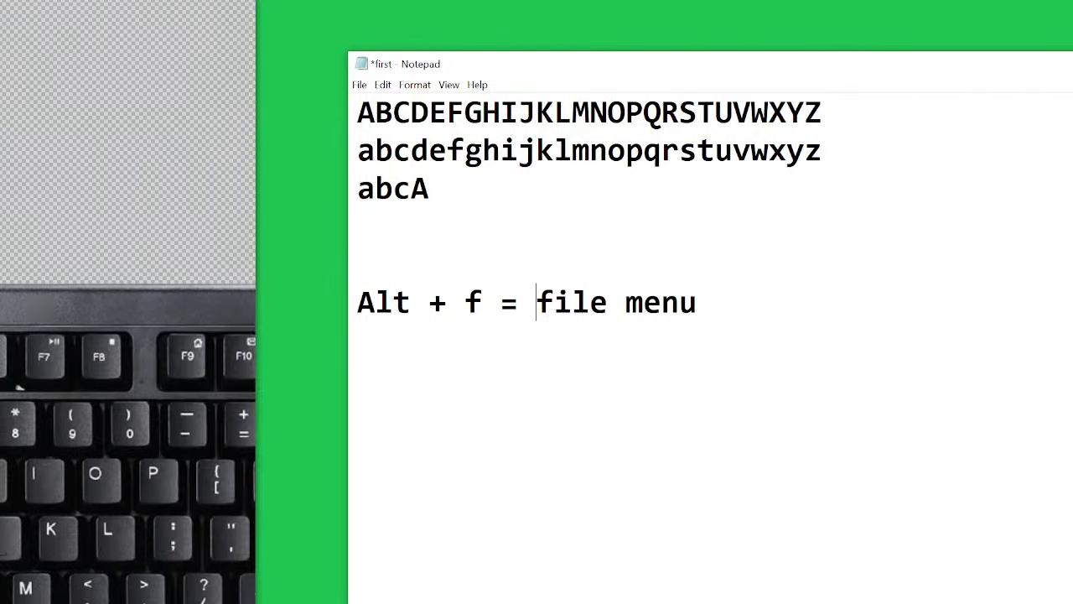
{"action": "type", "text": "open"}
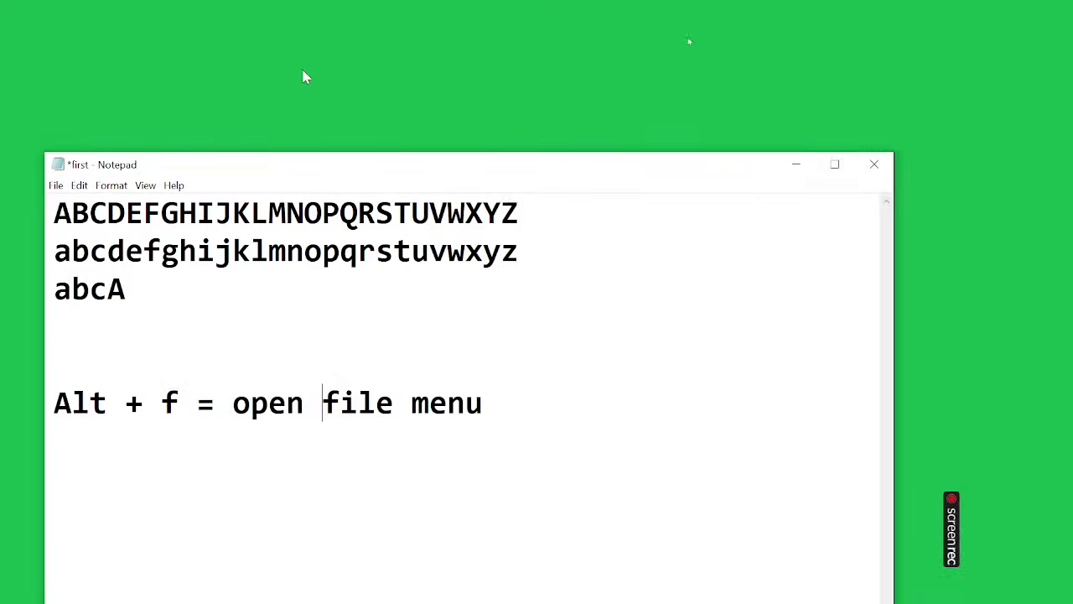
{"action": "left_click", "coordinate": [394, 58]}
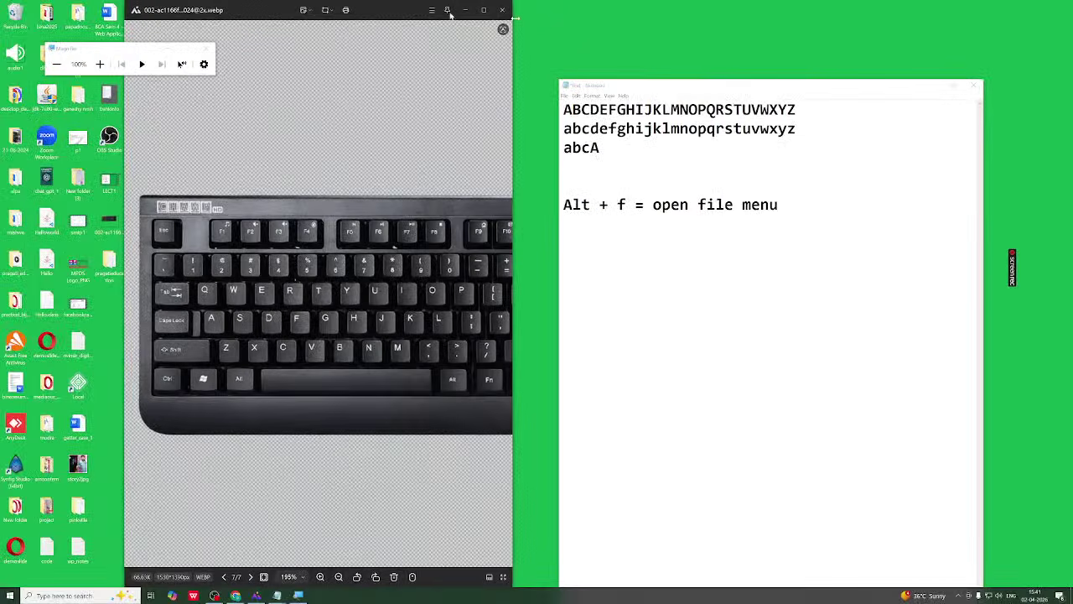
{"action": "left_click", "coordinate": [206, 48]}
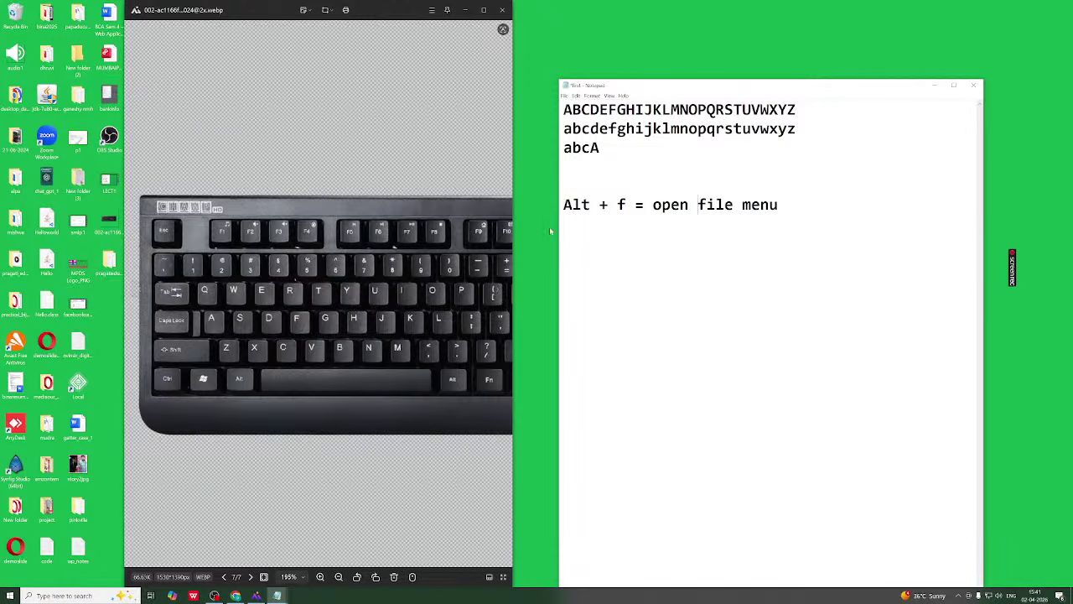
Look through Notepad's File commands one by one and return to the document without choosing any
{"action": "left_click", "coordinate": [608, 205]}
{"action": "key", "text": "alt+f"}
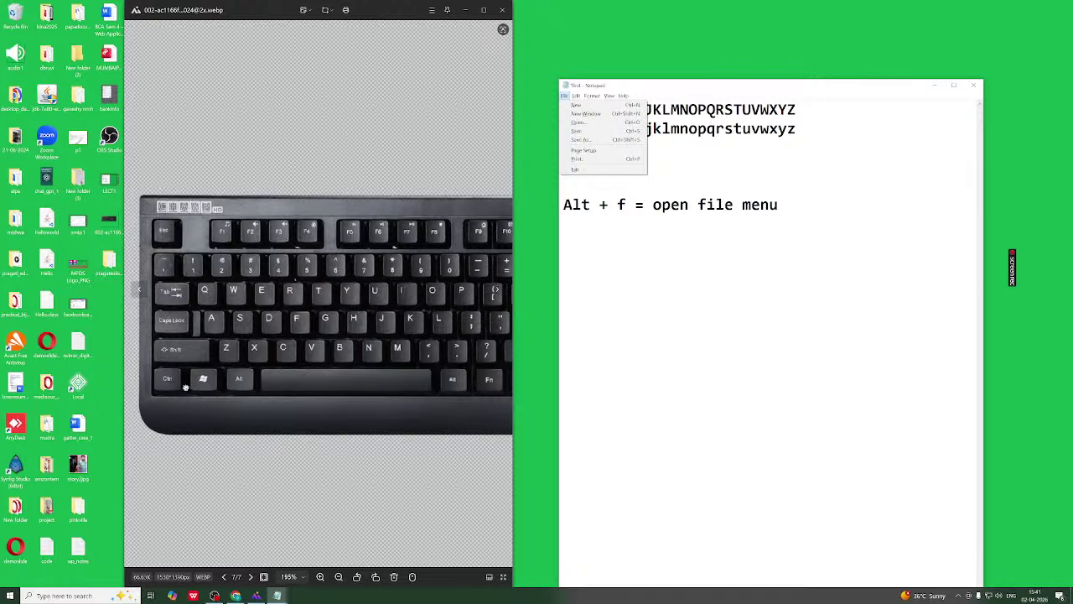
{"action": "key", "text": "Down"}
{"action": "key", "text": "Down"}
{"action": "key", "text": "Down"}
{"action": "key", "text": "Down"}
{"action": "key", "text": "Down"}
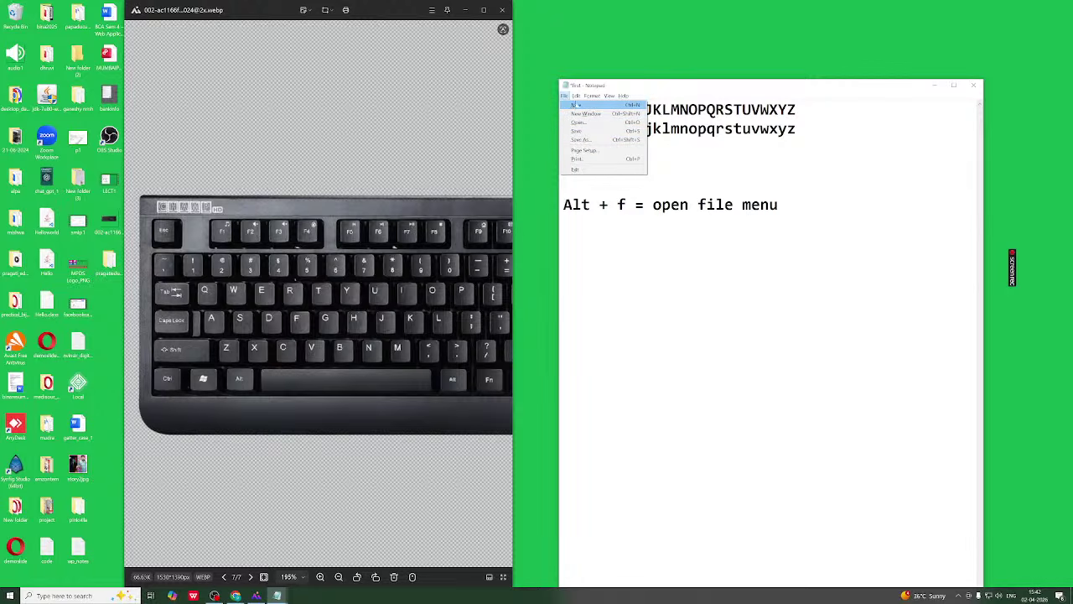
{"action": "left_click", "coordinate": [673, 361]}
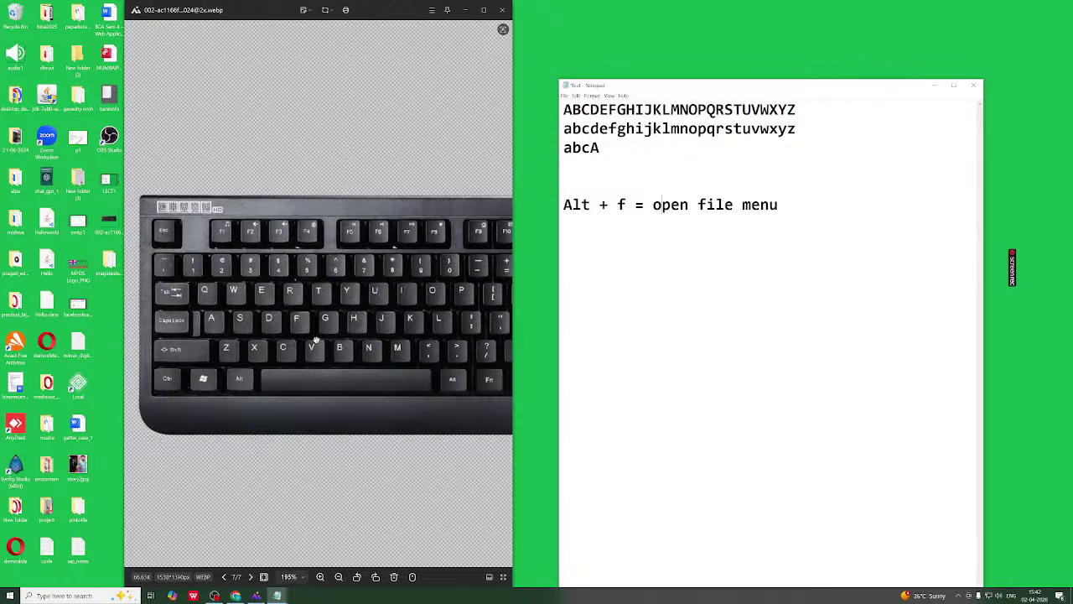
{"action": "key", "text": "alt+F4"}
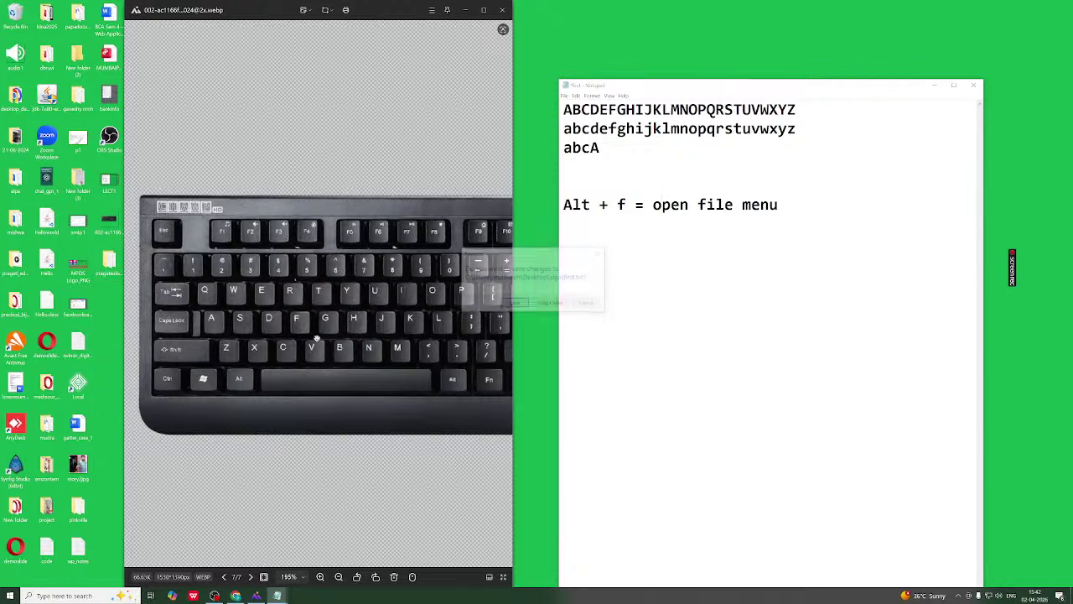
{"action": "left_click", "coordinate": [600, 252]}
{"action": "key", "text": "alt+f"}
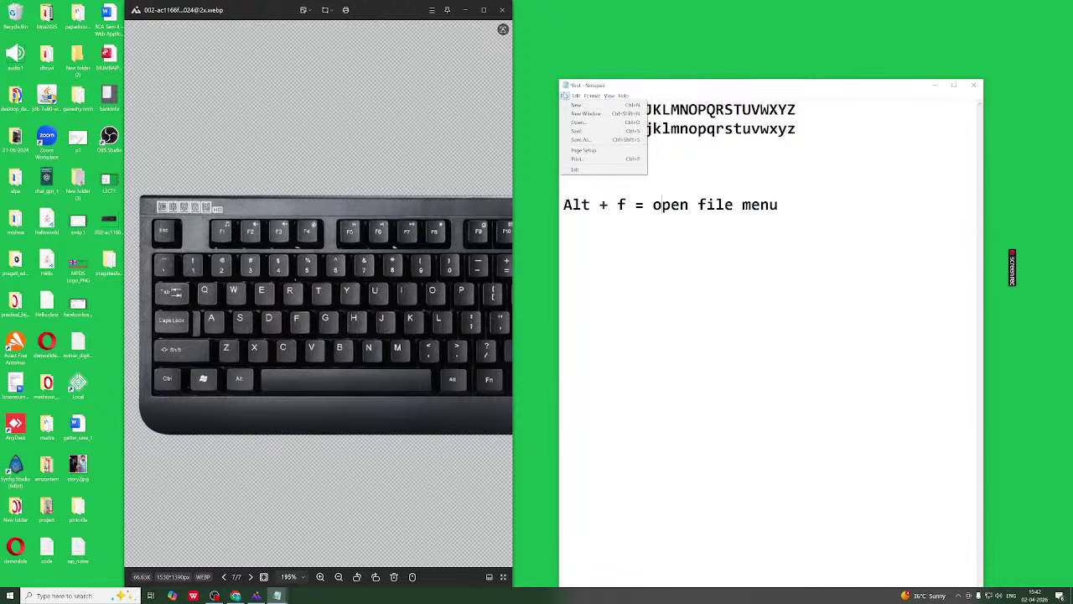
{"action": "key", "text": "Escape"}
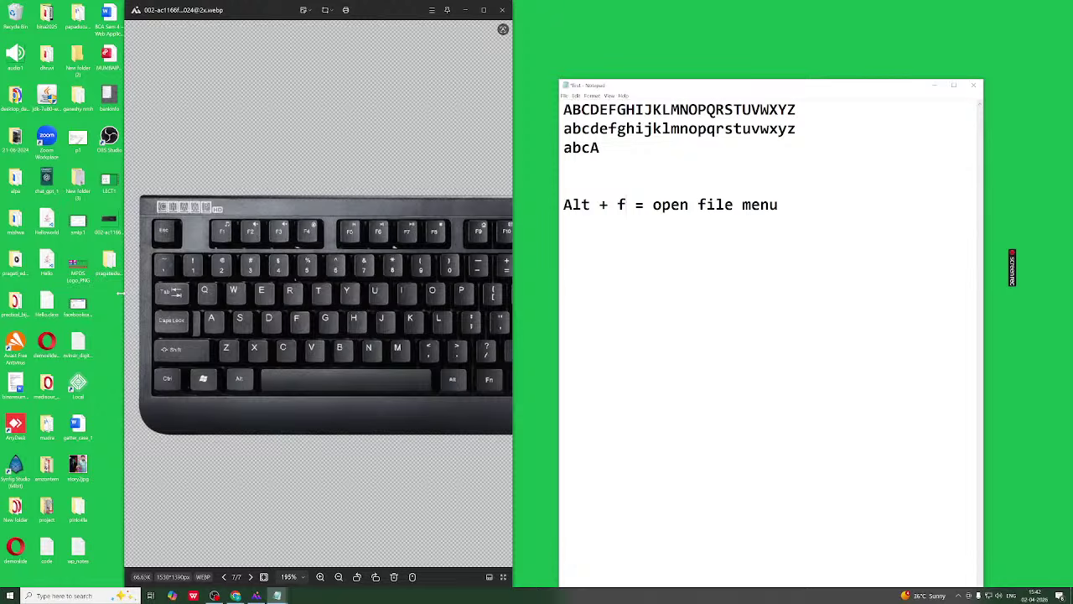
Close the first.txt document with its changes saved and close the remaining blank Notepad window
{"action": "key", "text": "alt+F4"}
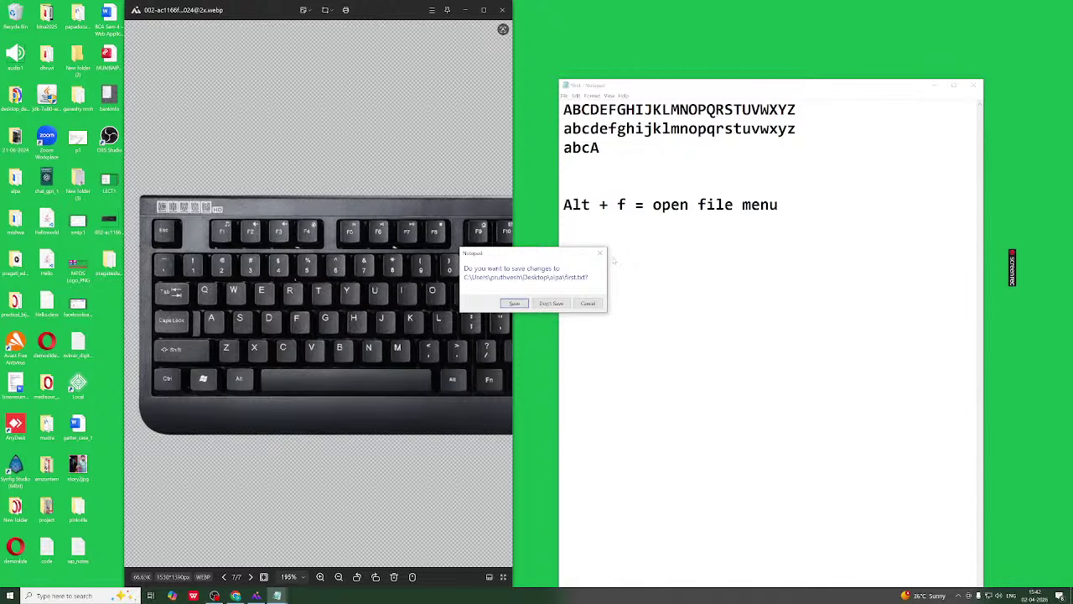
{"action": "key", "text": "Return"}
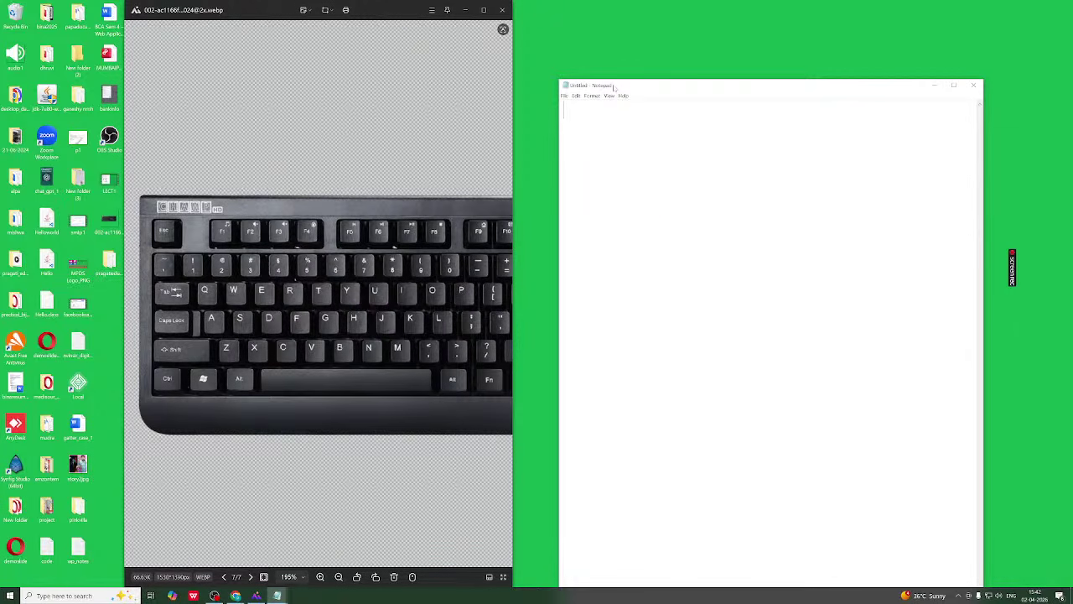
{"action": "left_click", "coordinate": [973, 86]}
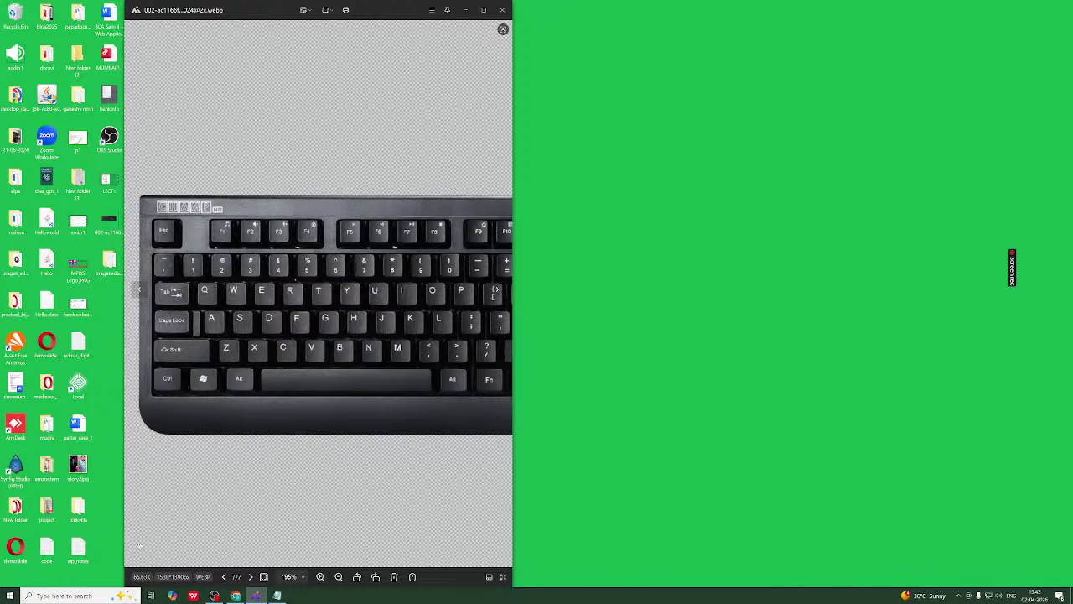
Start Notepad and open the text file "first" from the pragatieducation folder on the Desktop
{"action": "left_click", "coordinate": [79, 595]}
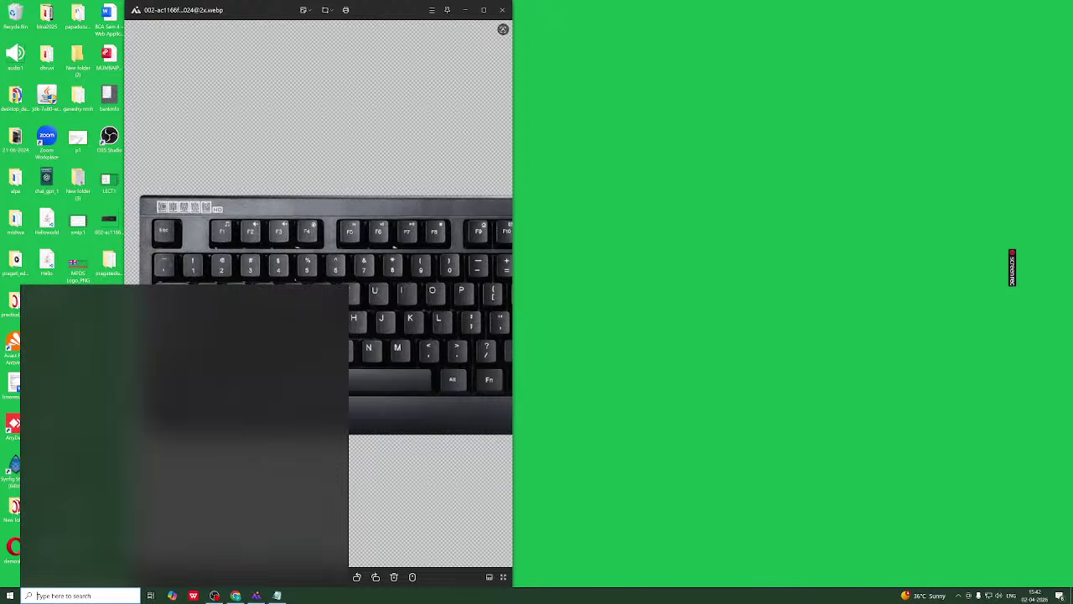
{"action": "left_click", "coordinate": [67, 335]}
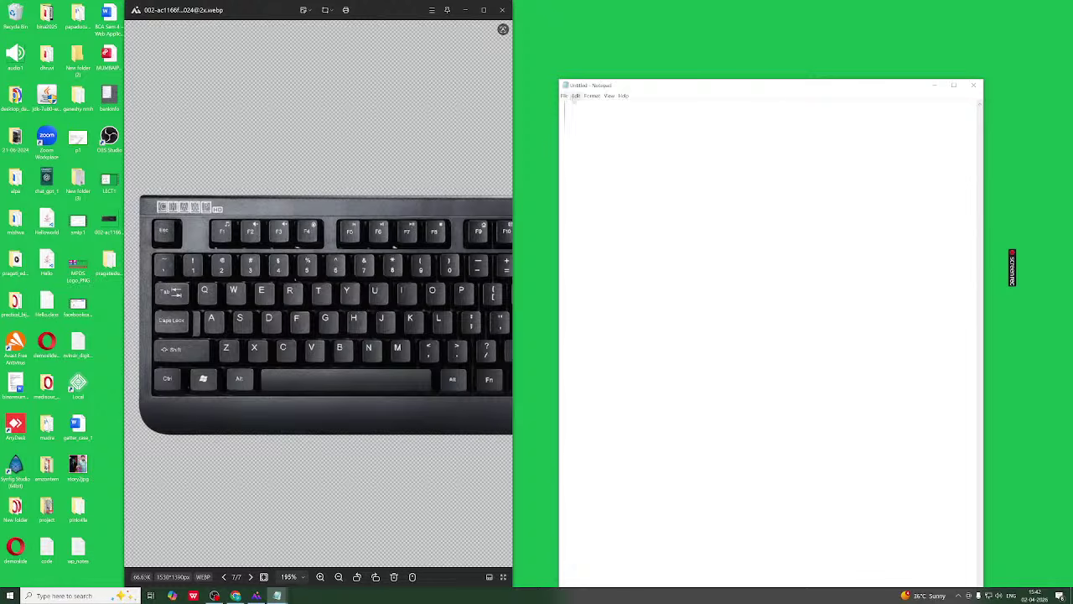
{"action": "left_click", "coordinate": [575, 96]}
{"action": "left_click", "coordinate": [573, 123]}
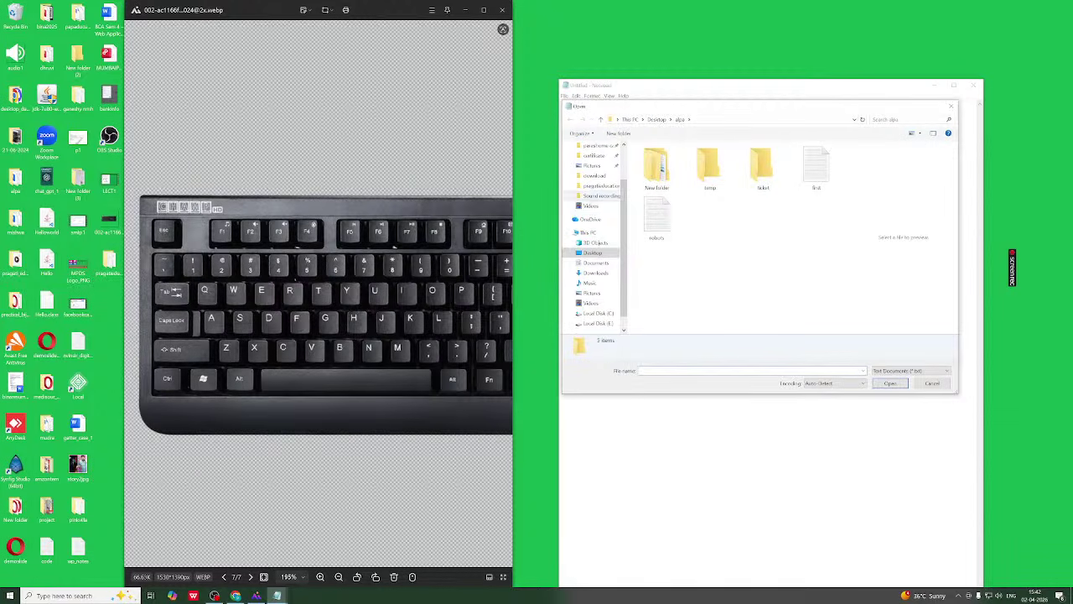
{"action": "left_click", "coordinate": [592, 245]}
{"action": "left_click", "coordinate": [593, 252]}
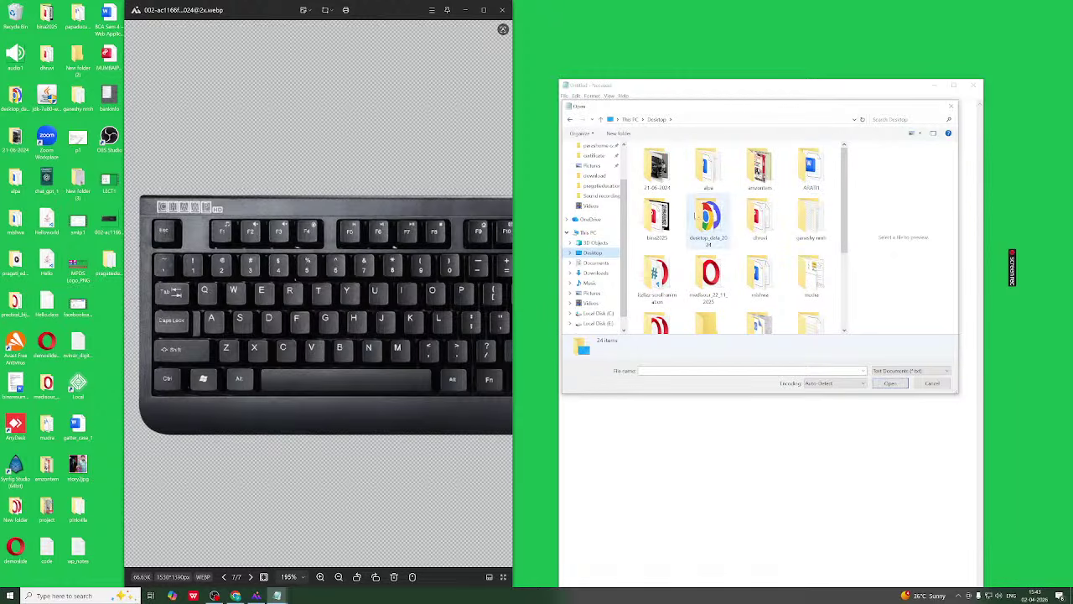
{"action": "left_click_drag", "start_coordinate": [844, 230], "coordinate": [848, 292]}
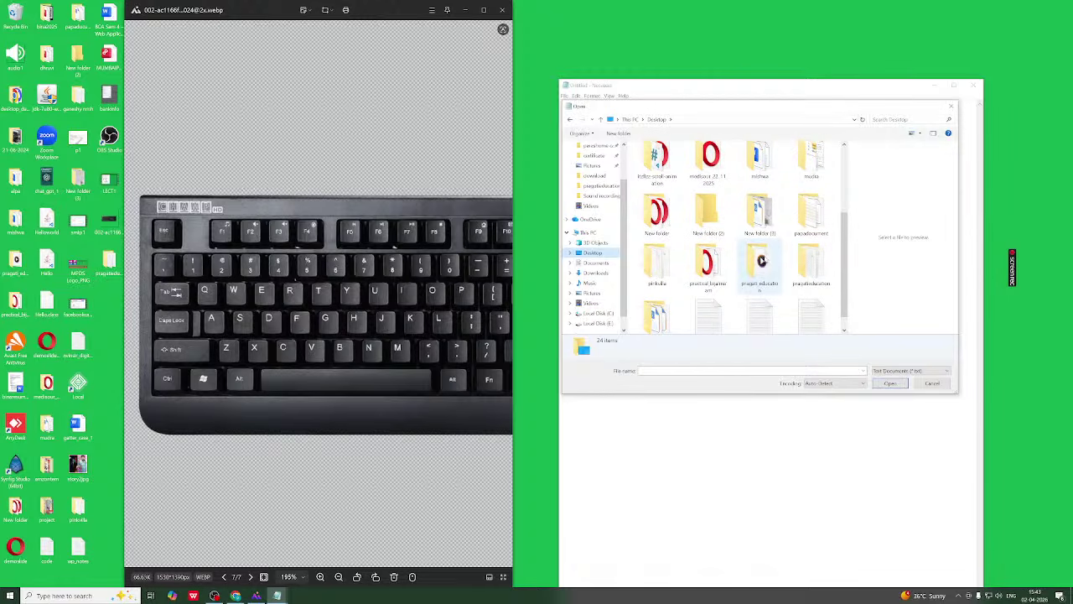
{"action": "double_click", "coordinate": [801, 254]}
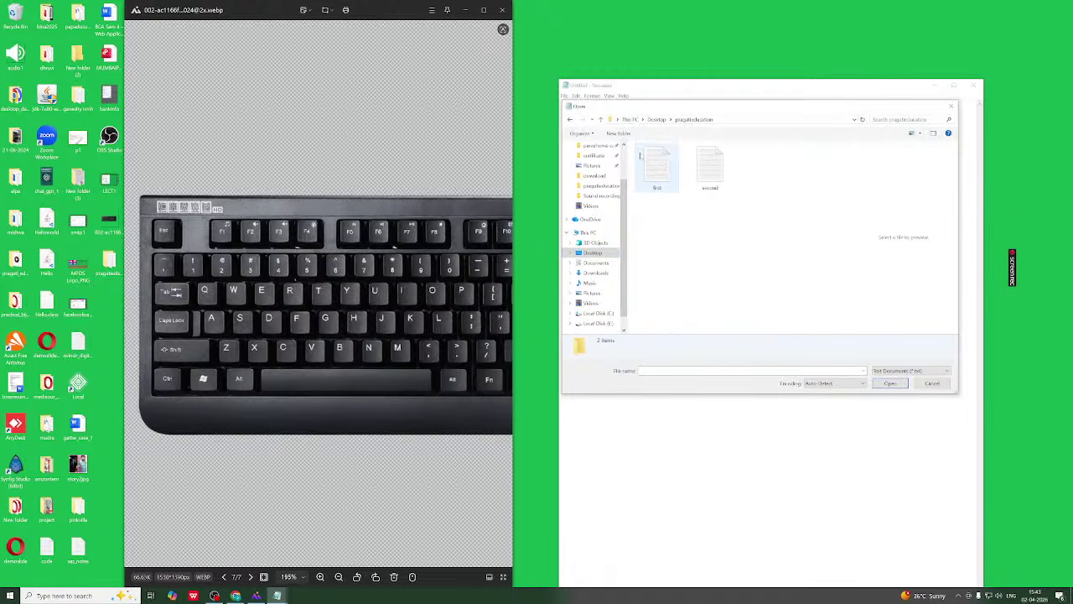
{"action": "left_click", "coordinate": [675, 191]}
{"action": "key", "text": "Return"}
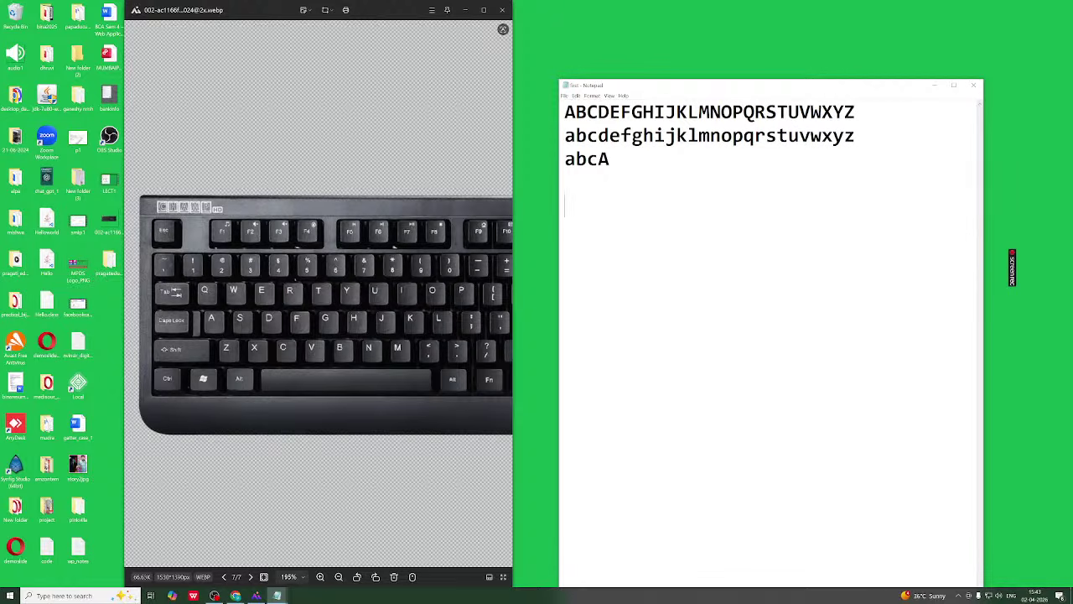
Add the lines "Alt + f = open file menu" and "Ctrl + N +new file create" below the alphabet text
{"action": "key", "text": "Return"}
{"action": "key", "text": "Return"}
{"action": "type", "text": "Alt + f = open "}
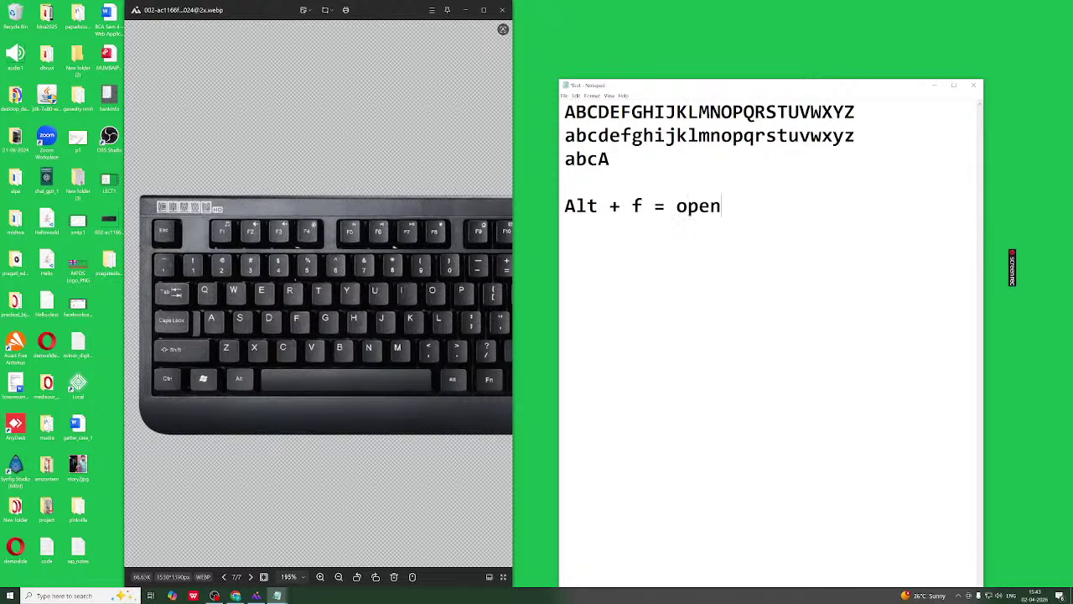
{"action": "type", "text": "file menu"}
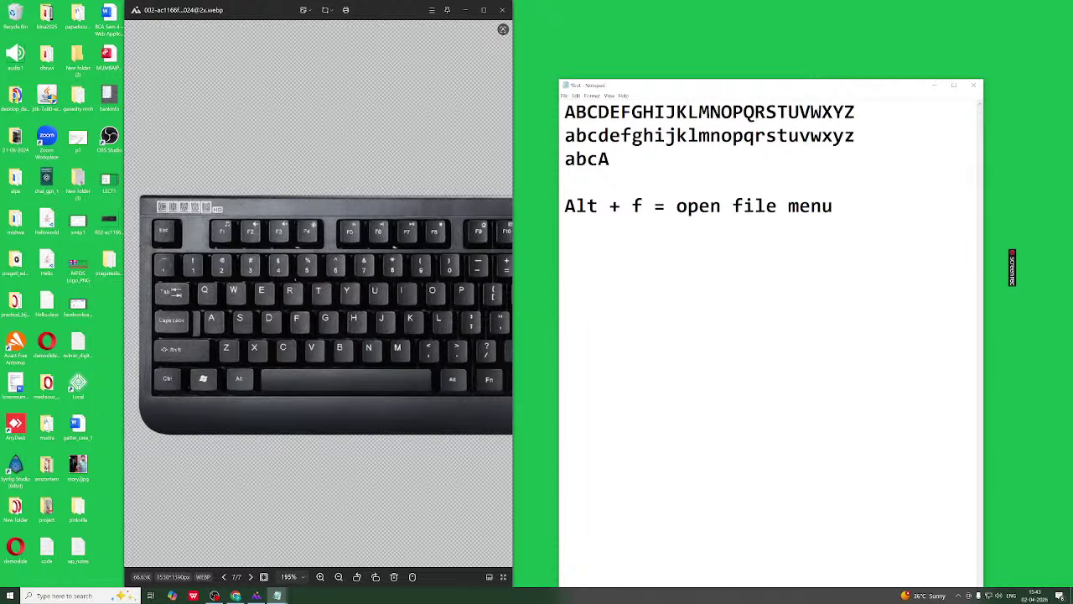
{"action": "key", "text": "Return"}
{"action": "type", "text": "Ctrl + N +new fil"}
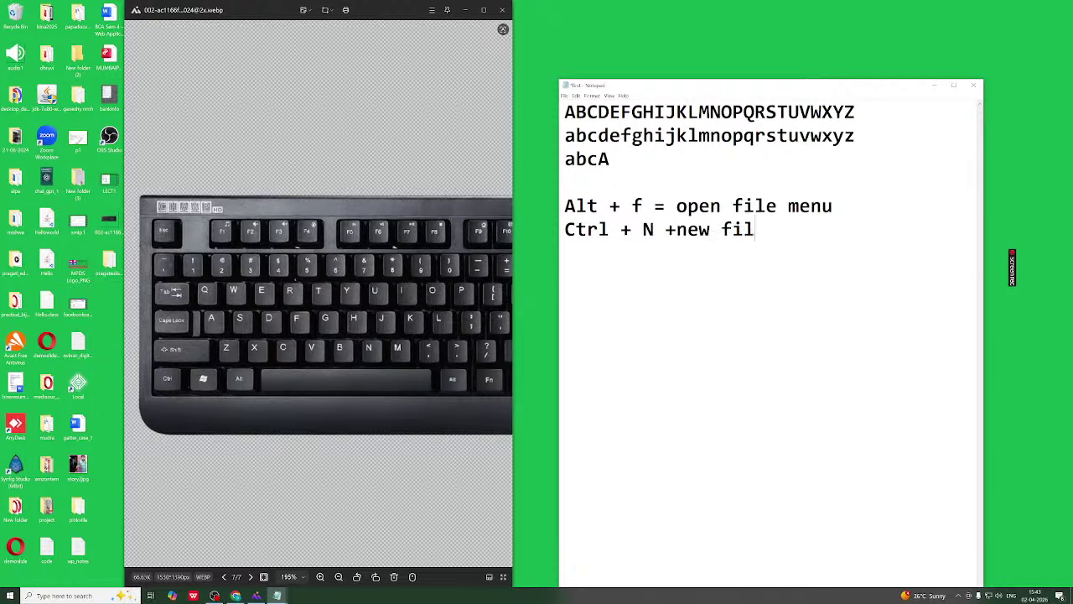
{"action": "type", "text": "e create"}
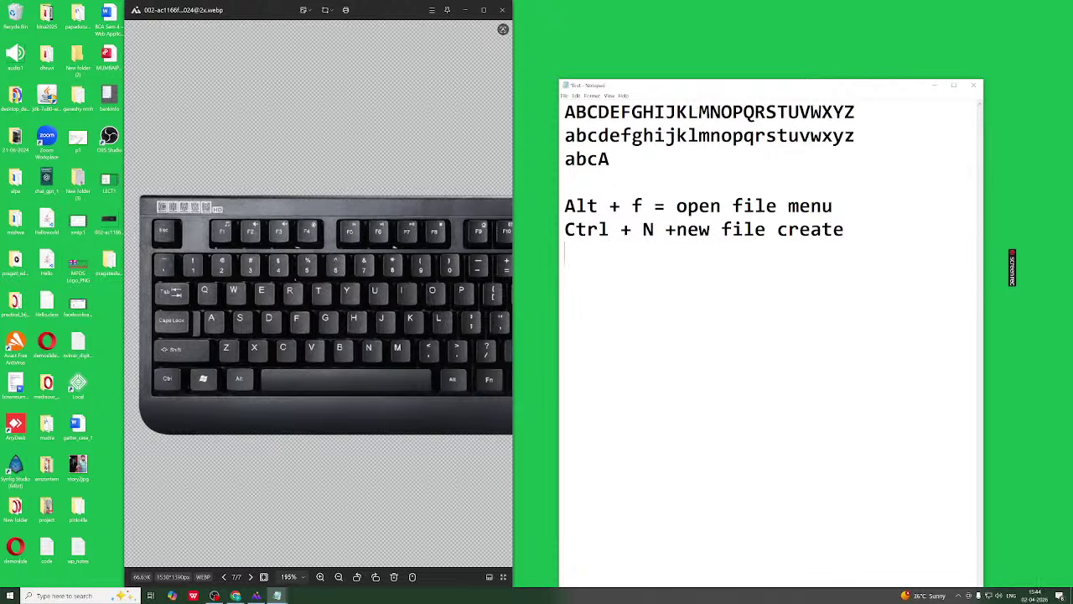
Try out the new-document command on first.txt and bring up the Open dialog, dismissing it without choosing a file
{"action": "key", "text": "alt+f"}
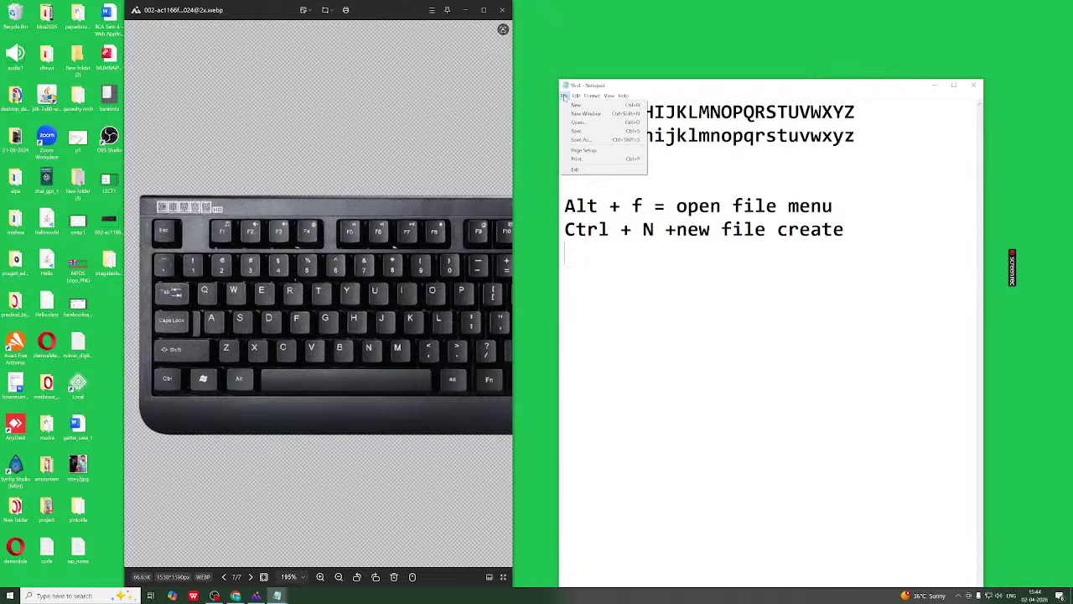
{"action": "key", "text": "Escape"}
{"action": "key", "text": "Return"}
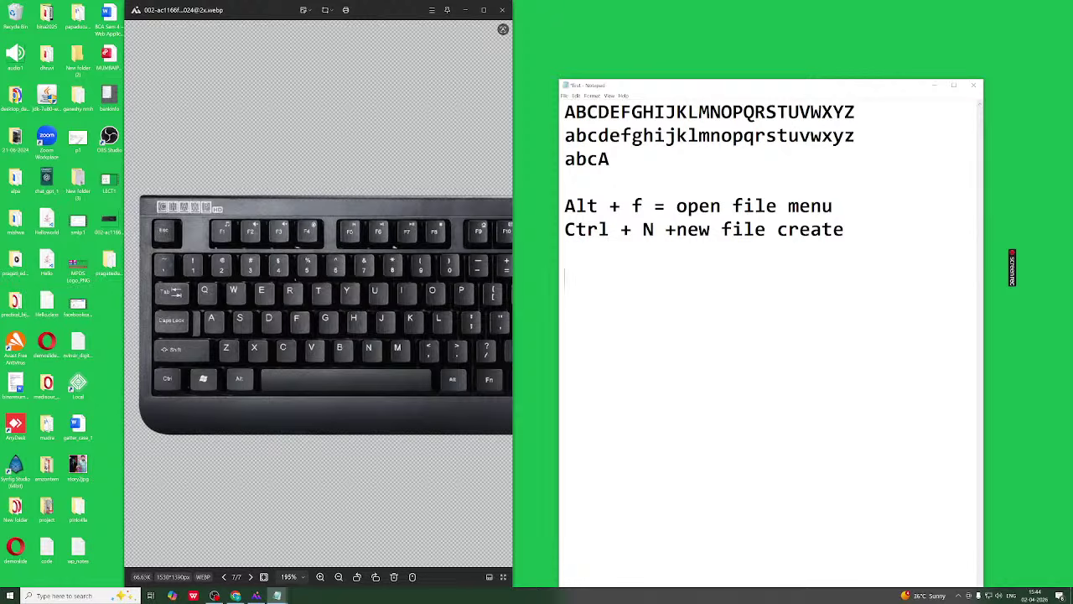
{"action": "key", "text": "ctrl+n"}
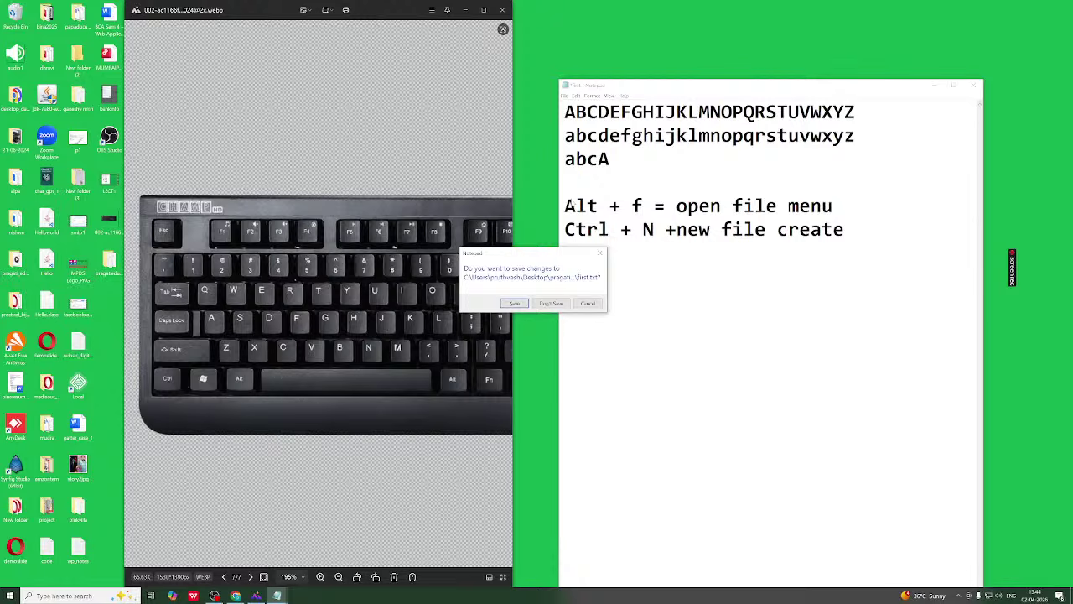
{"action": "left_click", "coordinate": [546, 306]}
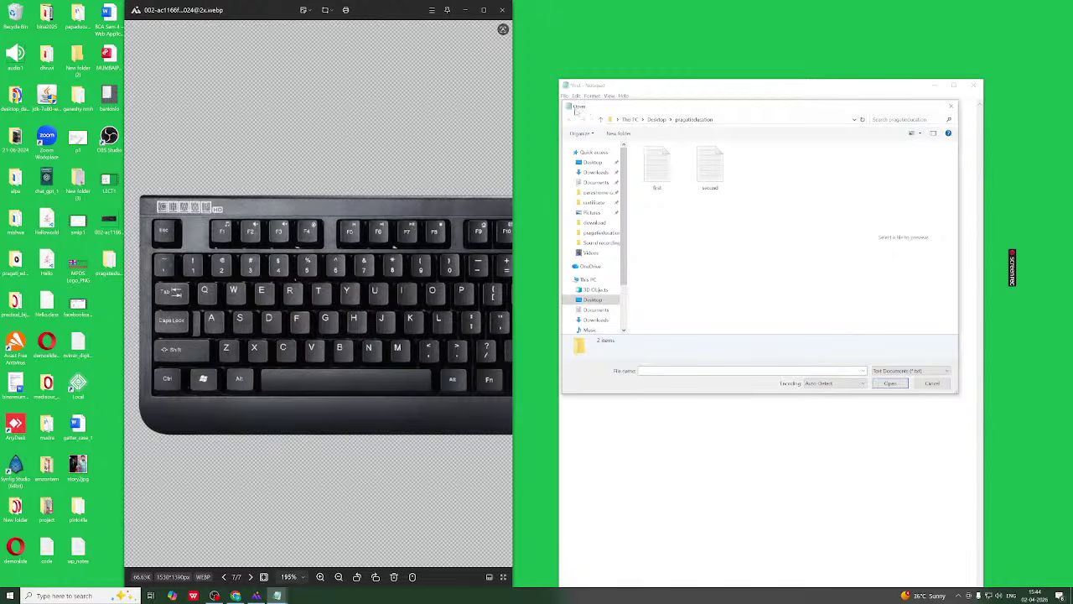
{"action": "left_click", "coordinate": [951, 106]}
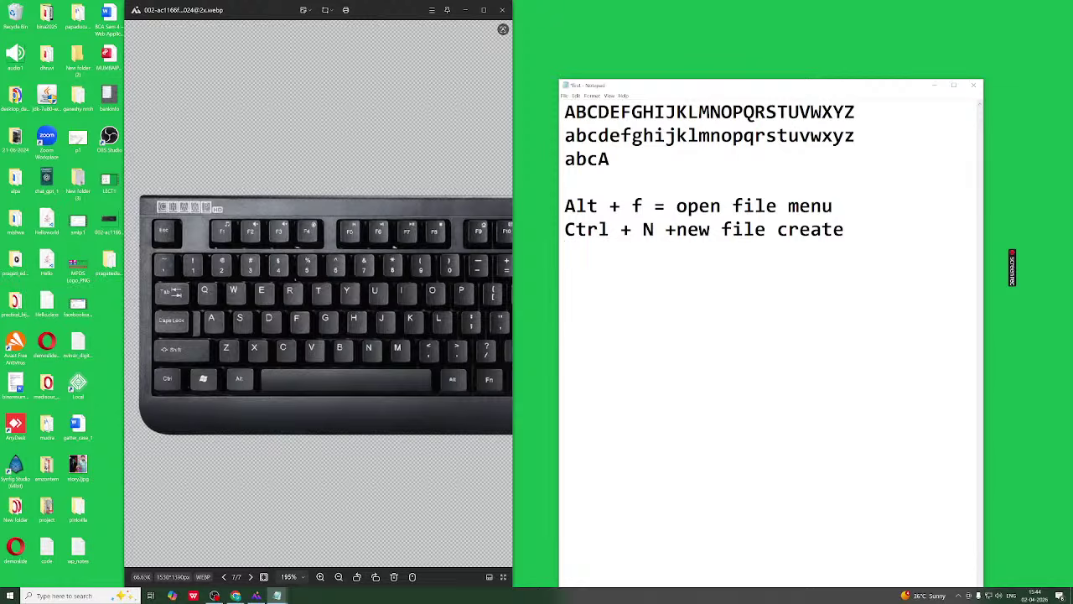
Add the line "Ctrl + O = open box lane ke liye" and replace the plus sign before "new file create" with an equals sign
{"action": "type", "text": "Ctrl + O ="}
{"action": "key", "text": "Up"}
{"action": "key", "text": "BackSpace"}
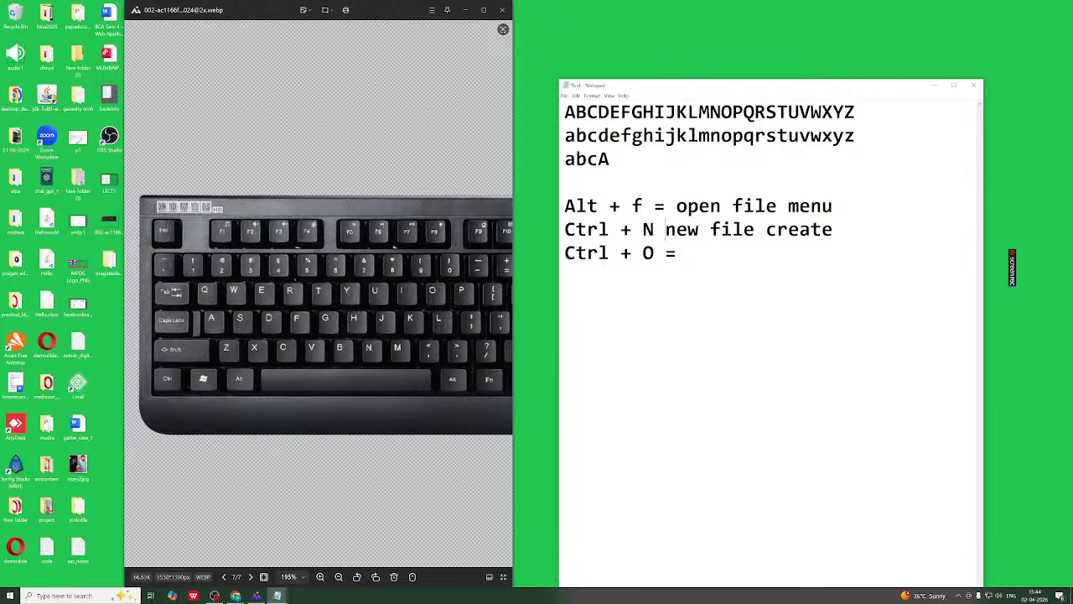
{"action": "type", "text": "="}
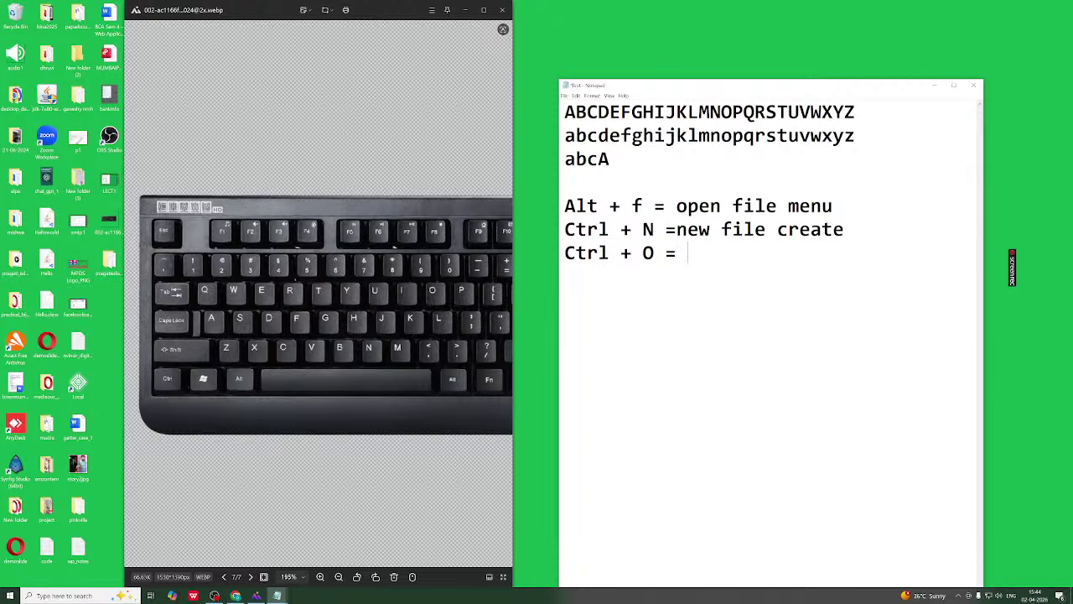
{"action": "type", "text": " open box "}
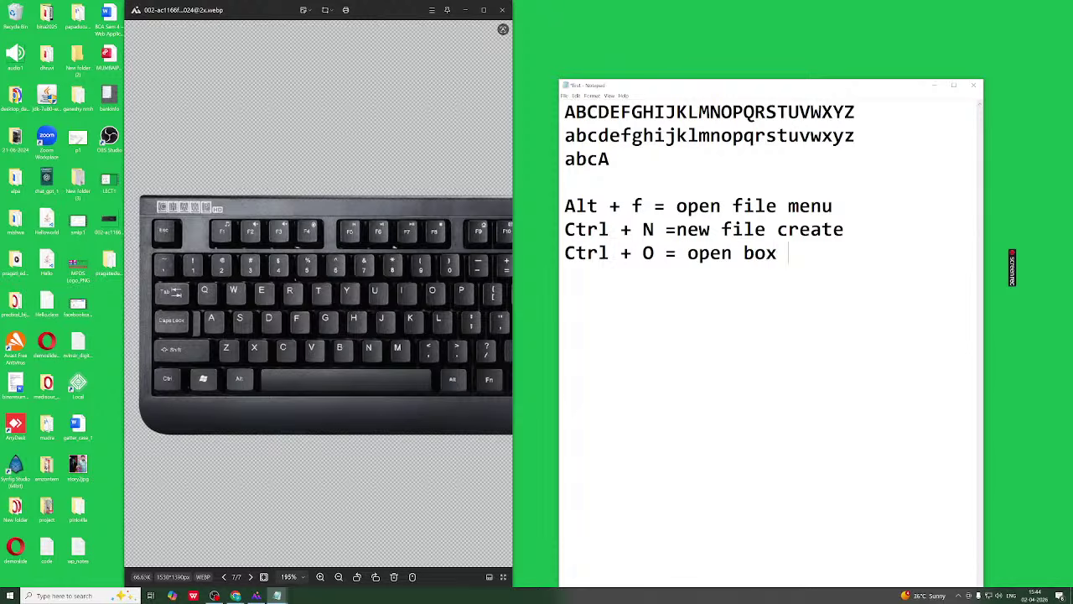
{"action": "type", "text": "lane ke liye"}
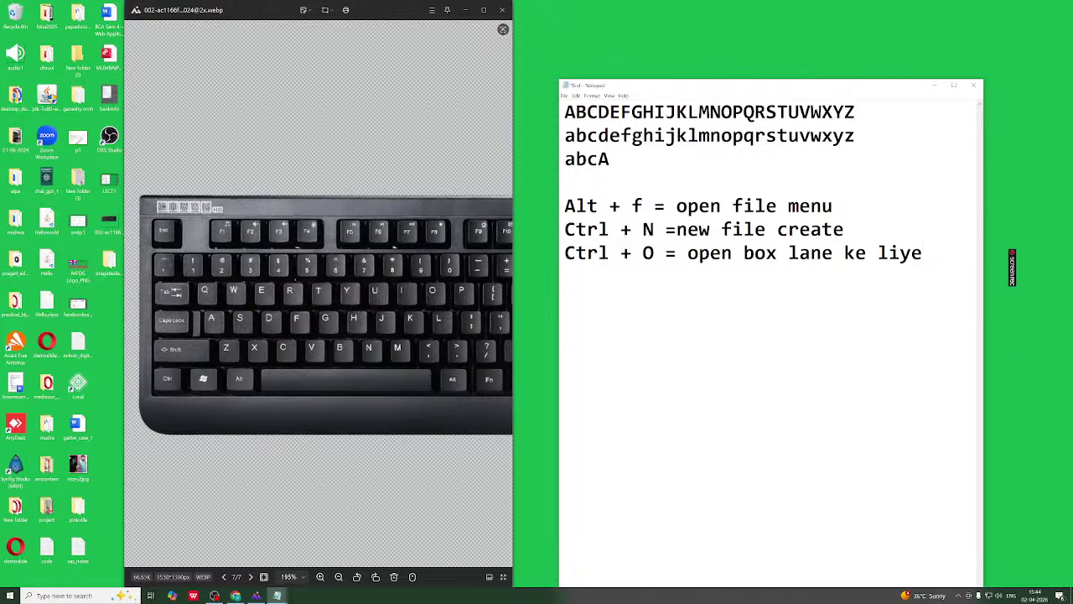
Demonstrate the Open command with unsaved changes in first.txt and dismiss the file browser to return to the document
{"action": "key", "text": "Return"}
{"action": "key", "text": "ctrl+n"}
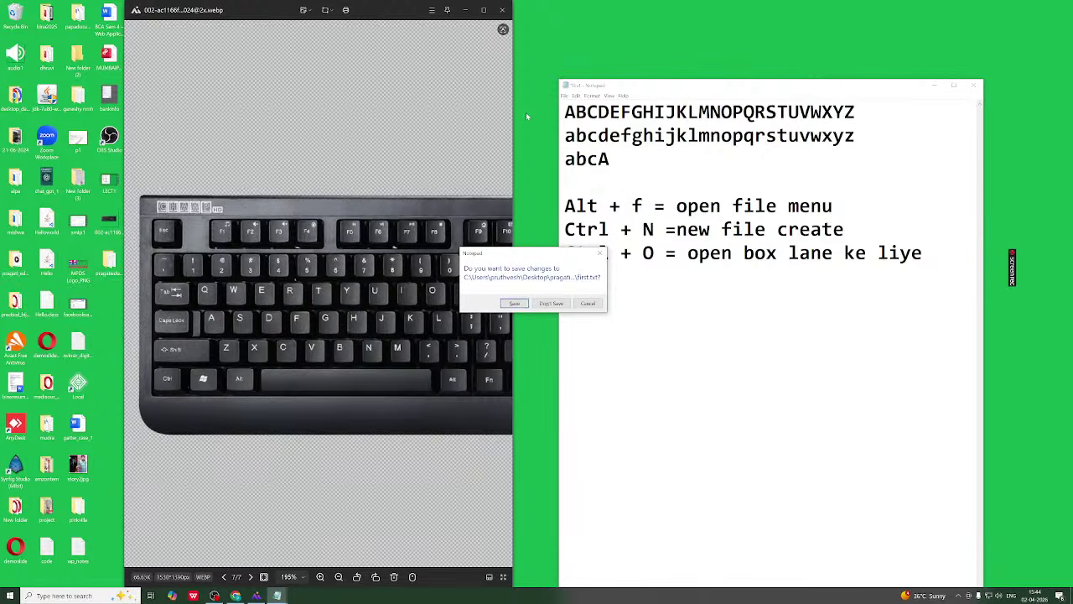
{"action": "left_click", "coordinate": [515, 303]}
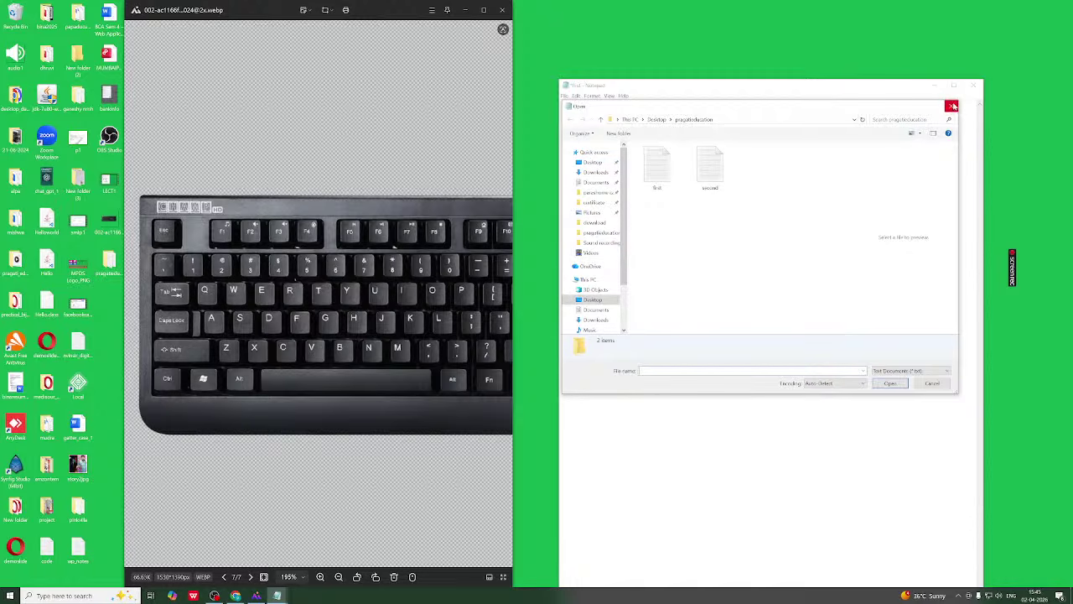
{"action": "left_click", "coordinate": [952, 107]}
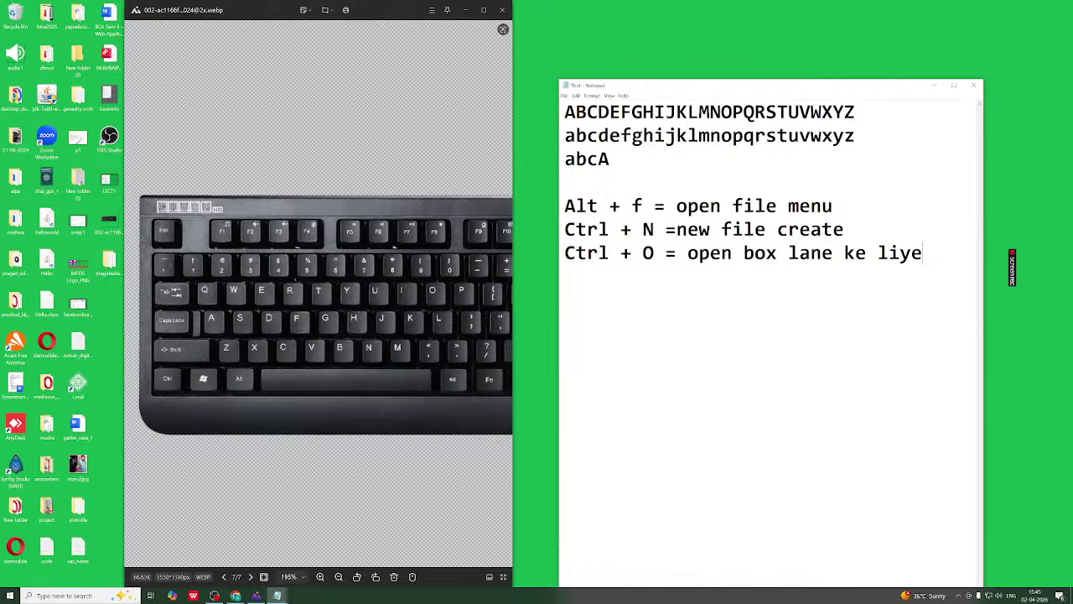
Add the line "Ctrl + S = save kar ne ke liye" below the Ctrl + O line
{"action": "key", "text": "Return"}
{"action": "key", "text": "ctrl+s"}
{"action": "type", "text": "Ctrl + S = save karn"}
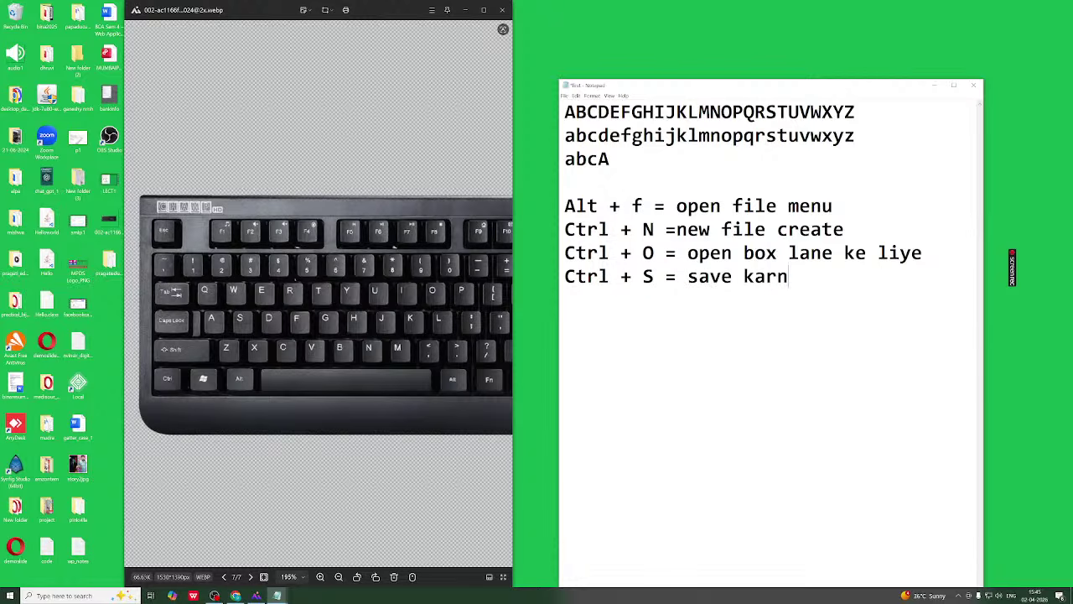
{"action": "key", "text": "BackSpace"}
{"action": "type", "text": "ne kel"}
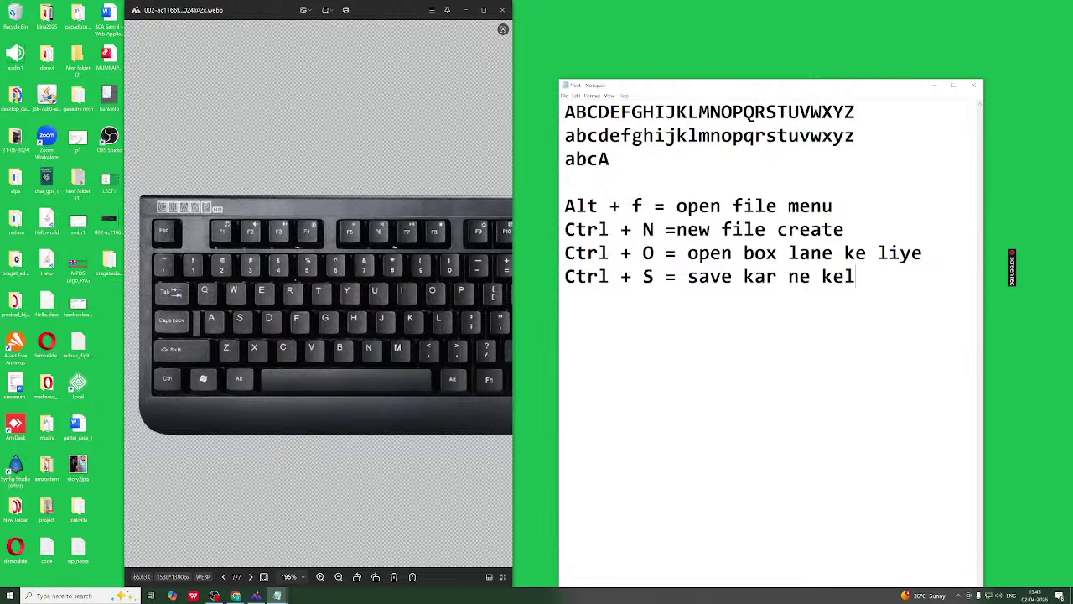
{"action": "key", "text": "BackSpace"}
{"action": "type", "text": "liye"}
{"action": "key", "text": "Return"}
{"action": "key", "text": "Return"}
Save and close first.txt and reopen it from the pragatieducation folder on the Desktop
{"action": "left_click", "coordinate": [564, 96]}
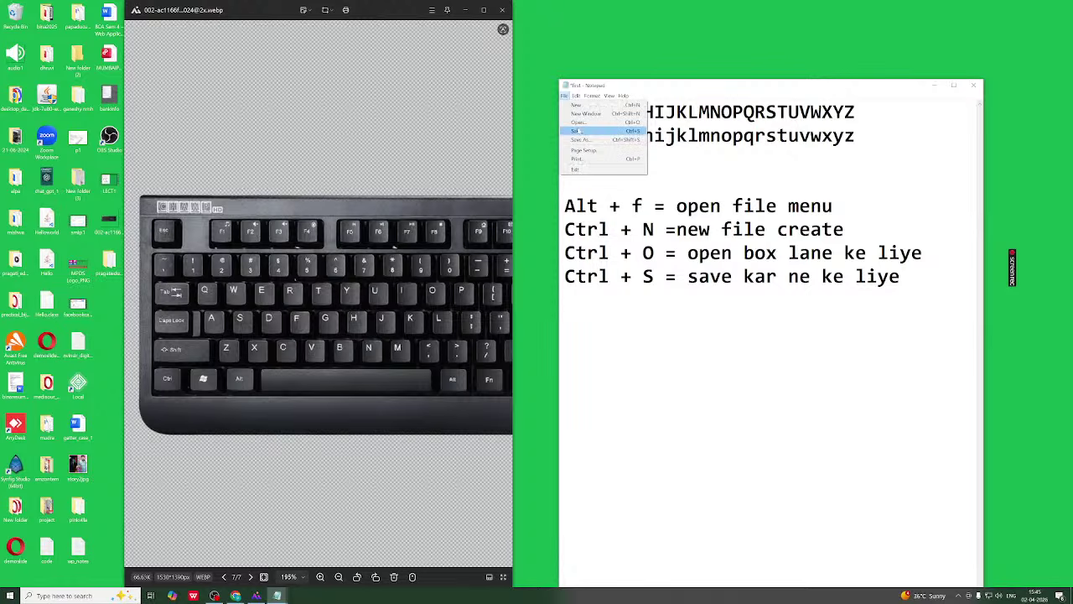
{"action": "left_click", "coordinate": [577, 132]}
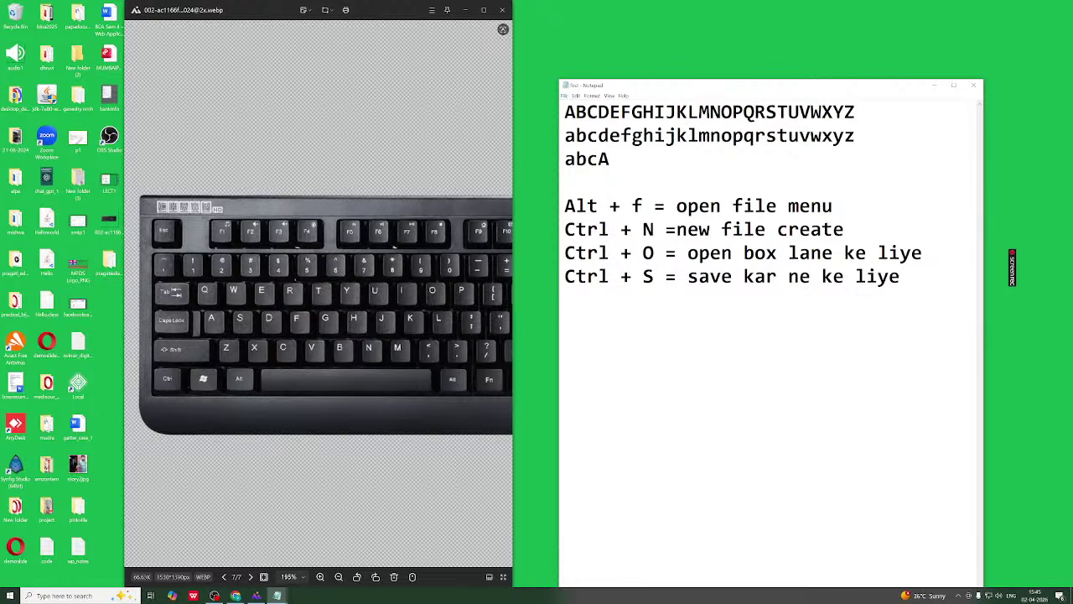
{"action": "left_click", "coordinate": [974, 86]}
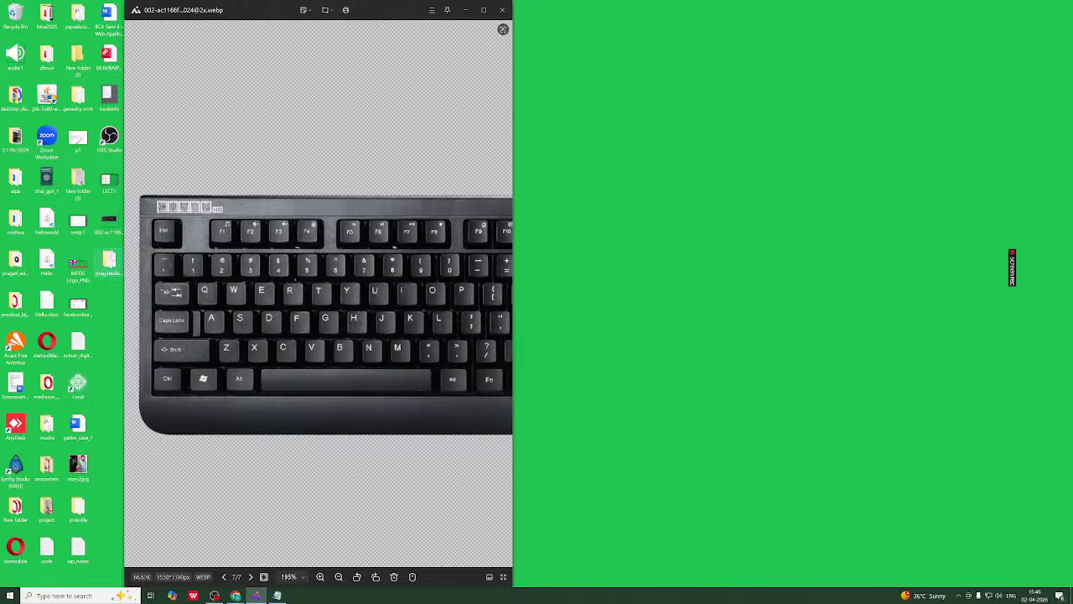
{"action": "double_click", "coordinate": [109, 261]}
{"action": "double_click", "coordinate": [401, 177]}
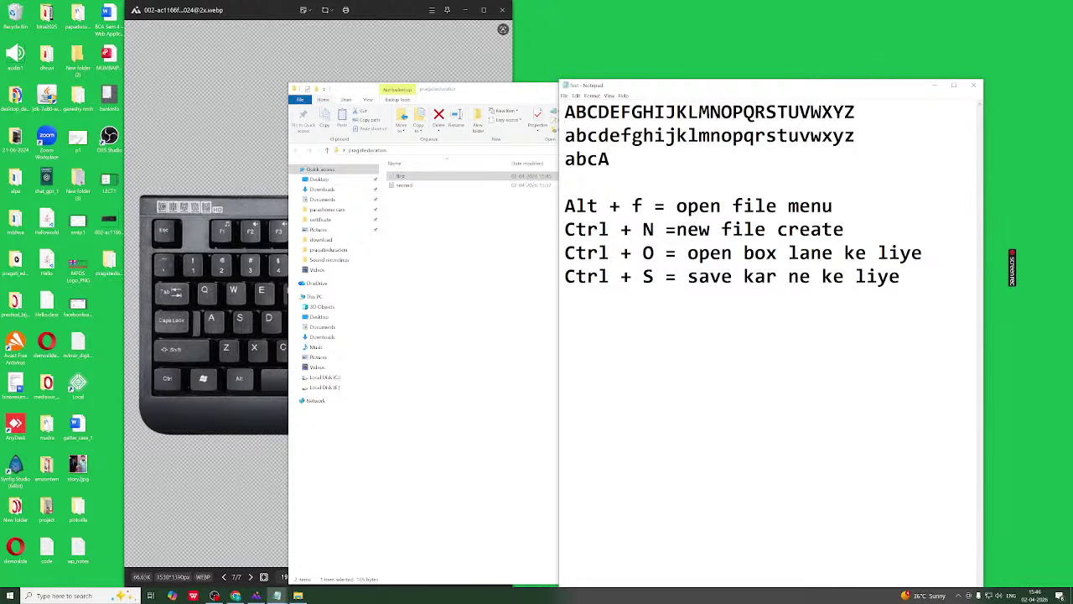
Write "abcd" two lines below the Ctrl + S line and close first.txt without saving the change
{"action": "left_click", "coordinate": [899, 276]}
{"action": "key", "text": "Return"}
{"action": "key", "text": "Return"}
{"action": "type", "text": "abcd"}
{"action": "left_click", "coordinate": [972, 85]}
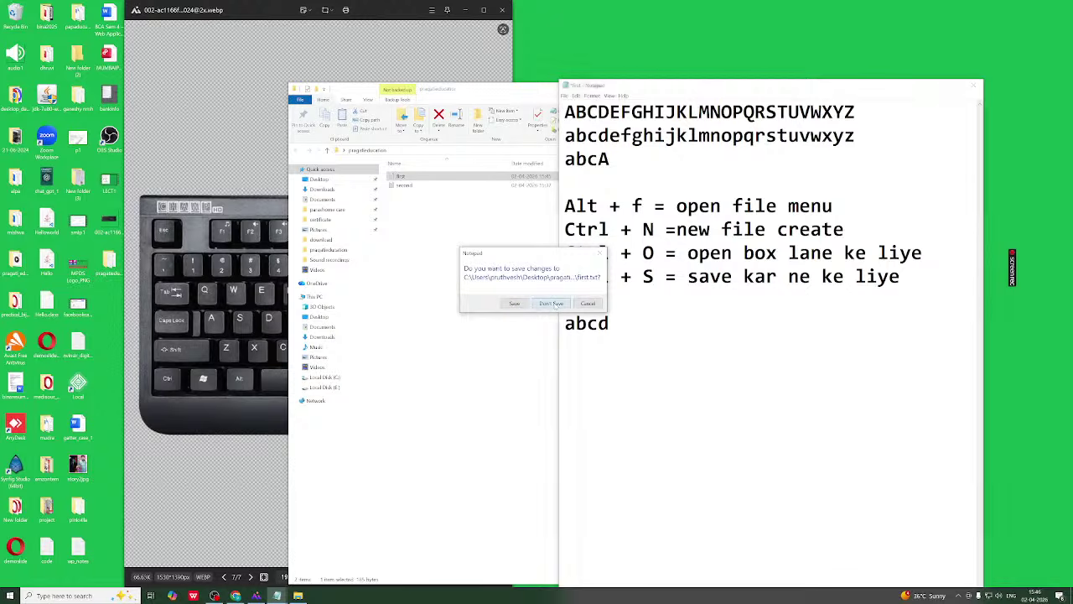
{"action": "left_click", "coordinate": [552, 303]}
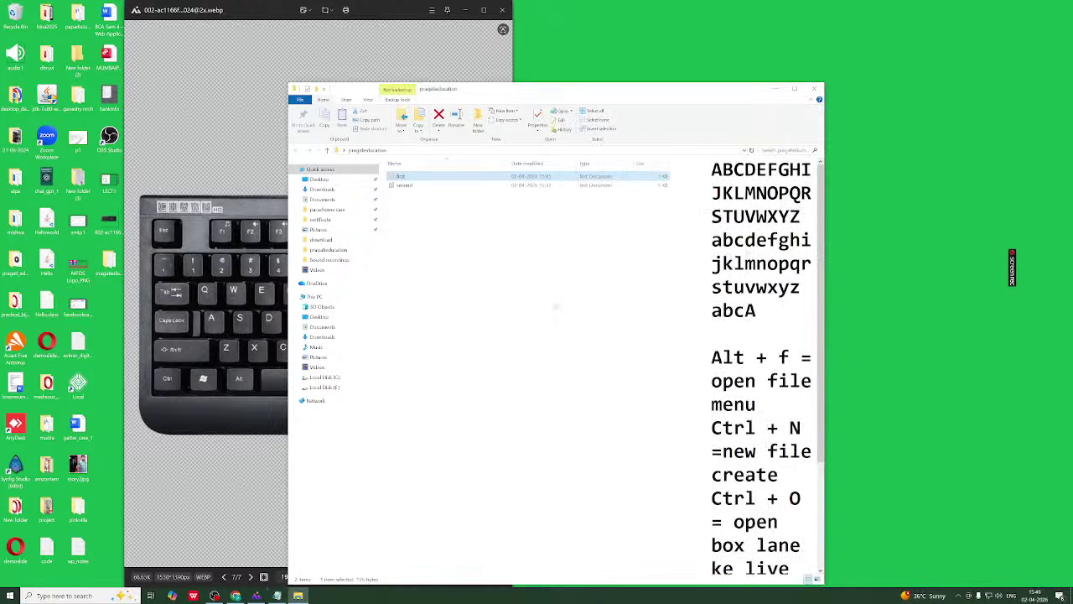
Reopen first.txt from the folder, add "abcd" two lines below the Ctrl + S line, and save the file
{"action": "double_click", "coordinate": [447, 176]}
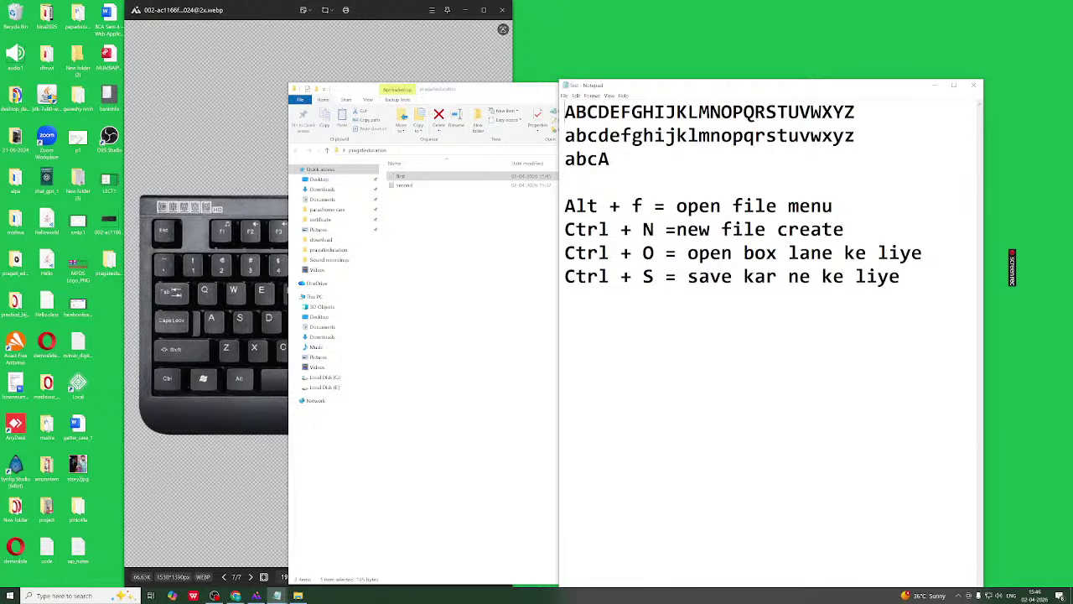
{"action": "key", "text": "ctrl+End"}
{"action": "left_click", "coordinate": [655, 229]}
{"action": "key", "text": "Return"}
{"action": "type", "text": "abcd"}
{"action": "key", "text": "ctrl+s"}
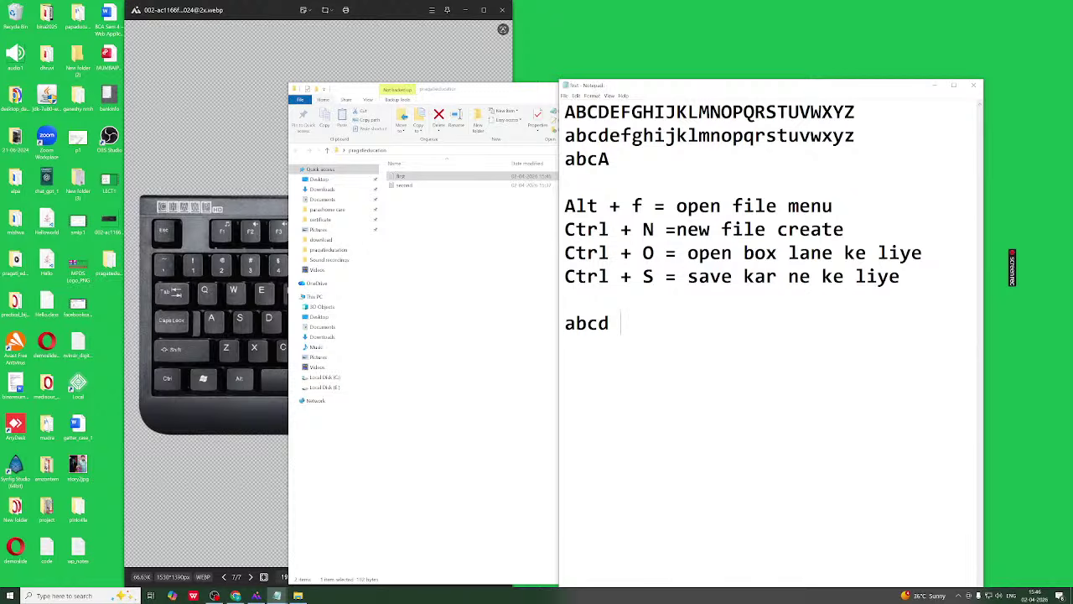
Close and reopen first.txt to check the saved text, highlighting the "abcd" line
{"action": "left_click", "coordinate": [973, 85]}
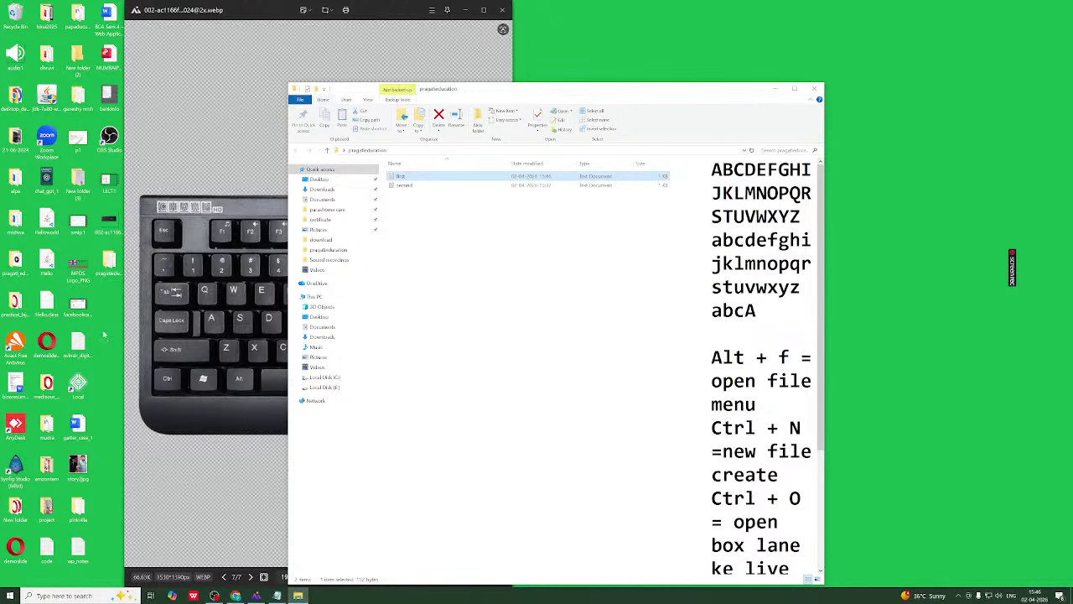
{"action": "double_click", "coordinate": [410, 176]}
{"action": "left_click_drag", "start_coordinate": [621, 323], "coordinate": [533, 327]}
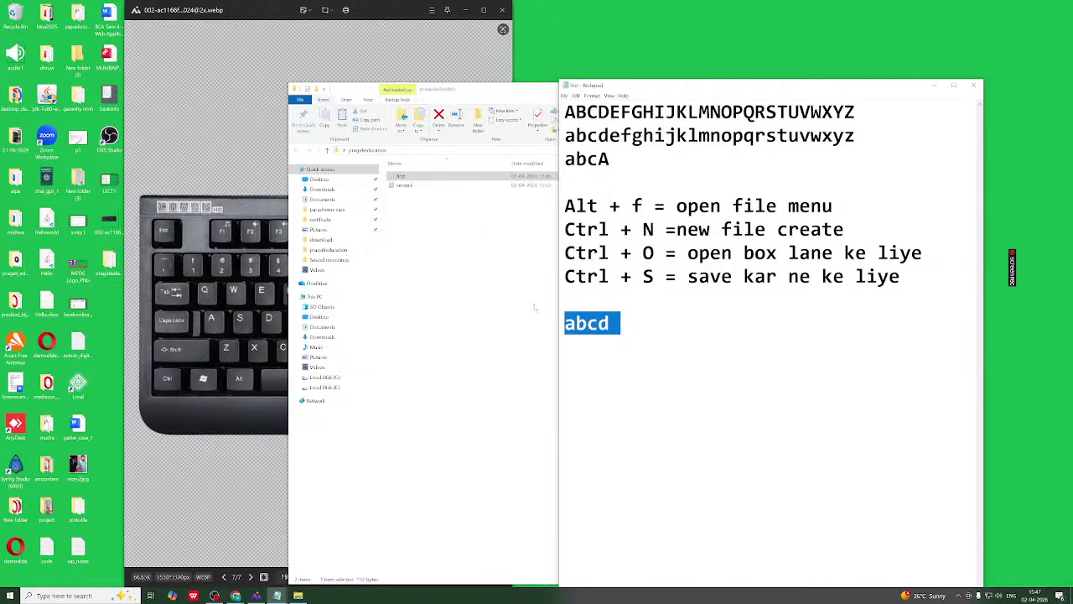
Delete the "abcd" line, save first.txt, and close and reopen it from the folder
{"action": "key", "text": "BackSpace"}
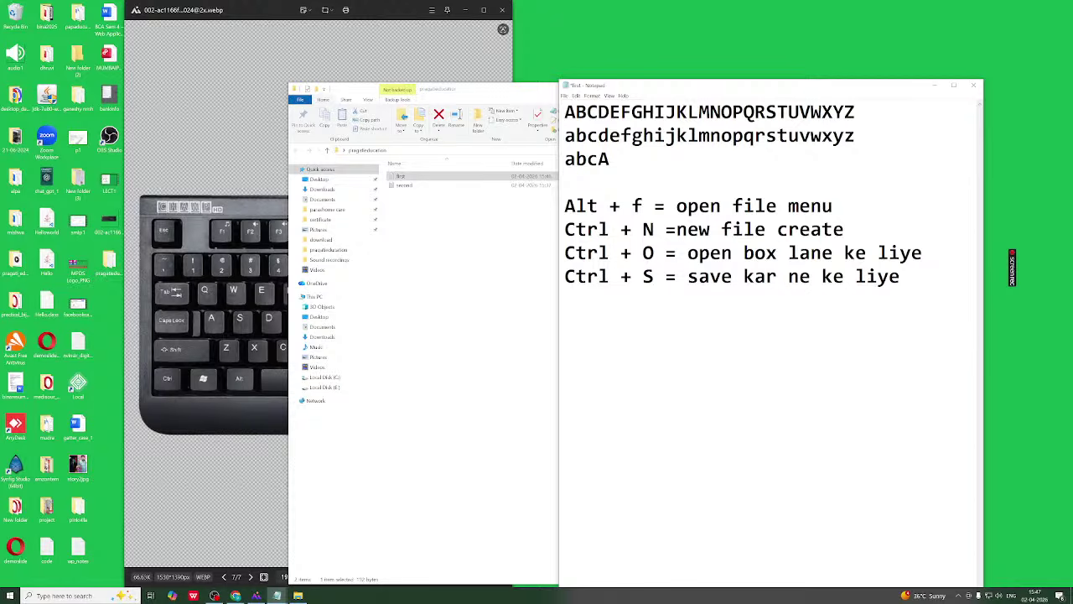
{"action": "key", "text": "ctrl+s"}
{"action": "left_click", "coordinate": [973, 85]}
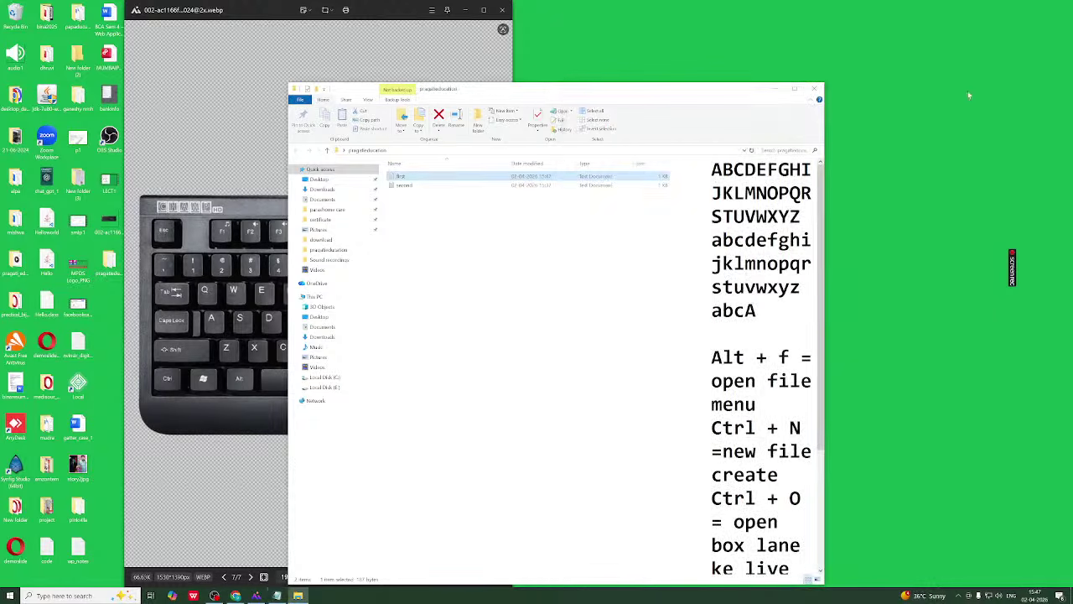
{"action": "key", "text": "Return"}
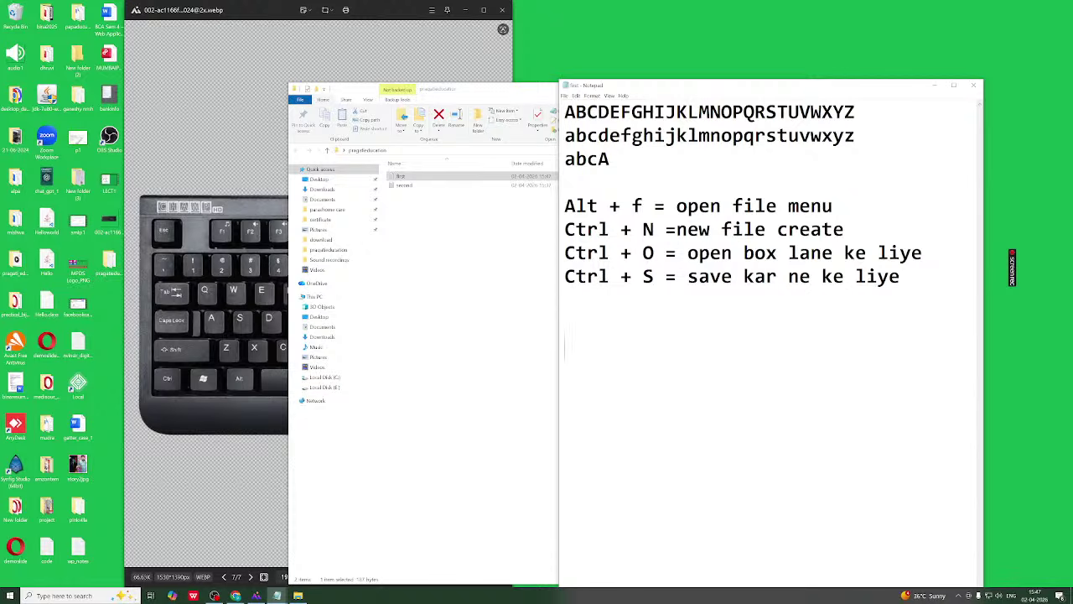
Bring up the Save As dialog for first.txt and dismiss it without saving a copy
{"action": "key", "text": "alt+f"}
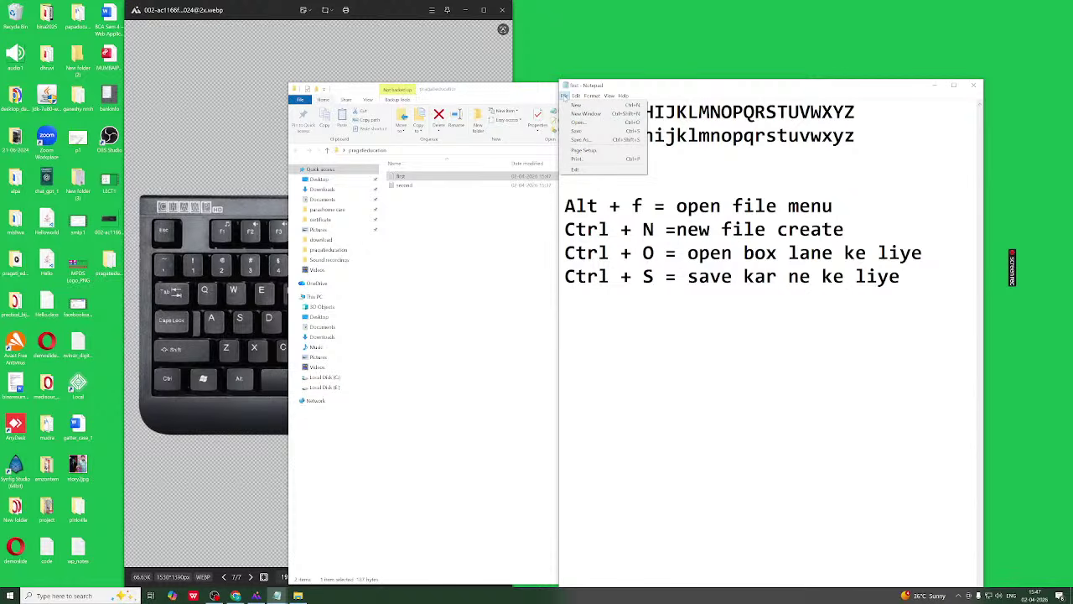
{"action": "key", "text": "Escape"}
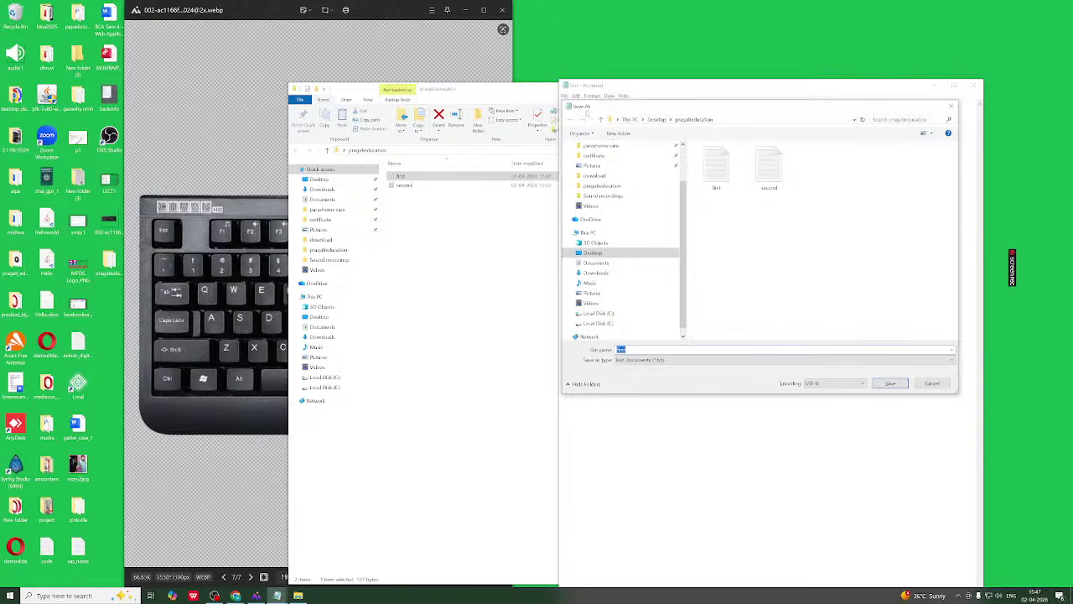
{"action": "left_click", "coordinate": [952, 105]}
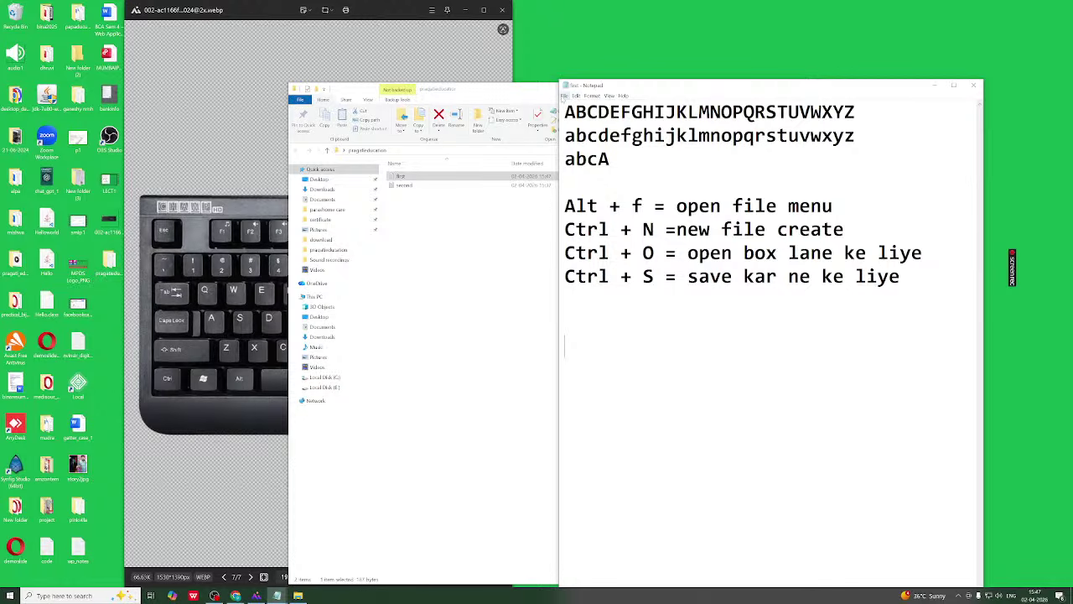
{"action": "left_click", "coordinate": [563, 97]}
Write "ctrl + shift +s = save as -puri file ki ek aur nakal ban jayegi" directly below the Ctrl + S line
{"action": "left_click", "coordinate": [648, 333]}
{"action": "key", "text": "Up"}
{"action": "type", "text": "ctrl +"}
{"action": "type", "text": "shift"}
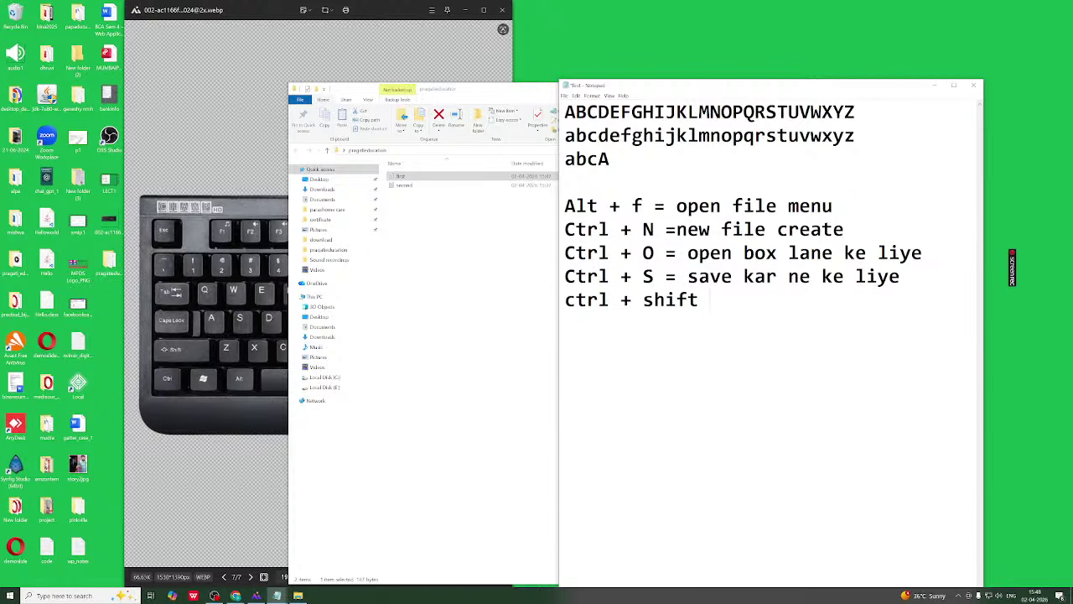
{"action": "type", "text": " +s = save as "}
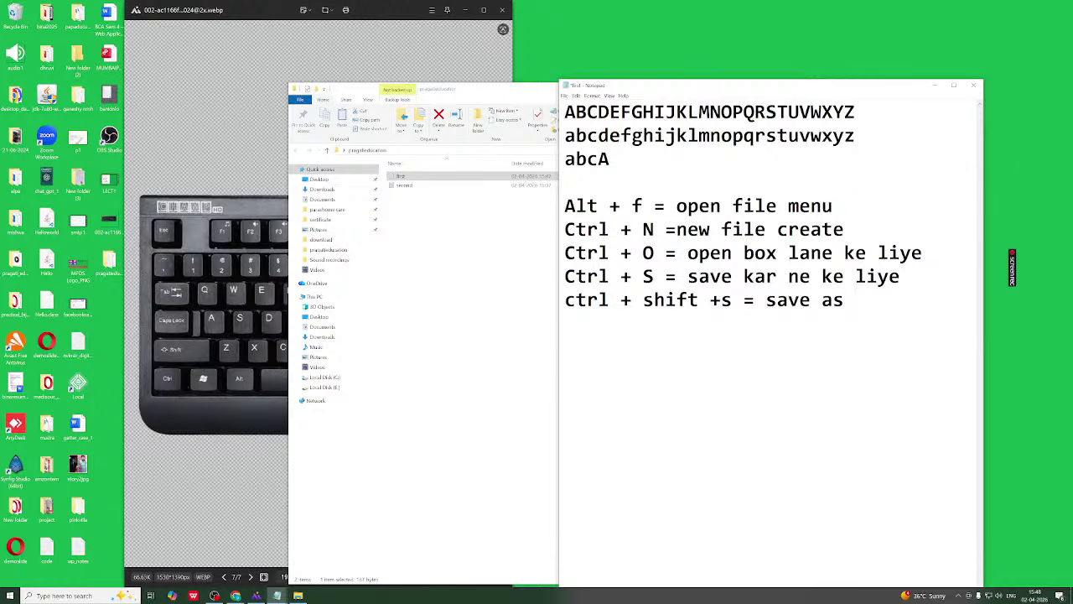
{"action": "type", "text": "-pr"}
{"action": "key", "text": "BackSpace"}
{"action": "type", "text": "uri file ki "}
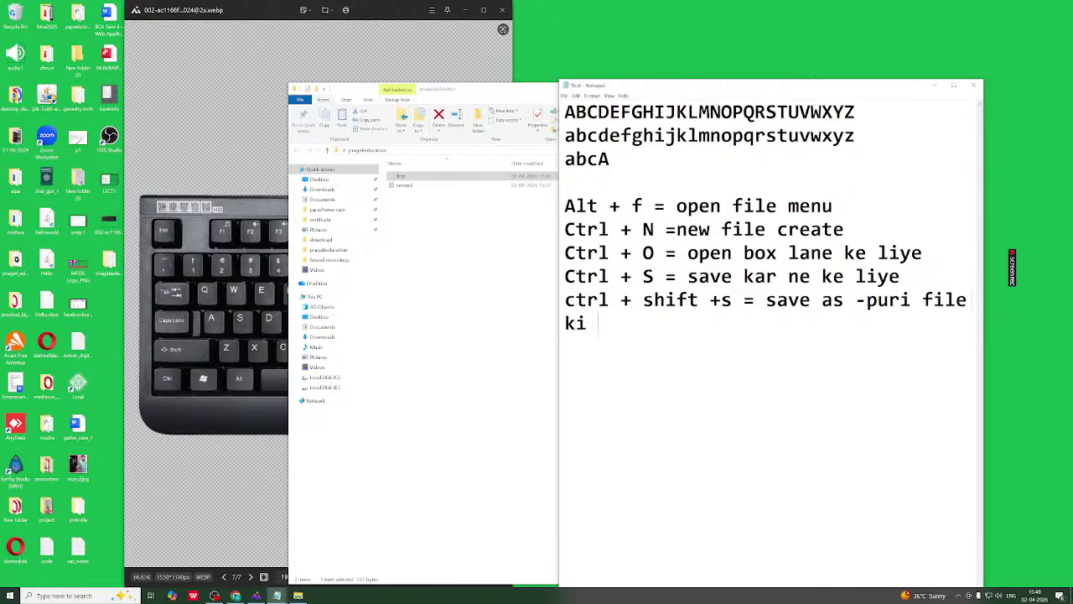
{"action": "type", "text": "c"}
{"action": "key", "text": "BackSpace"}
{"action": "type", "text": "ek aur na"}
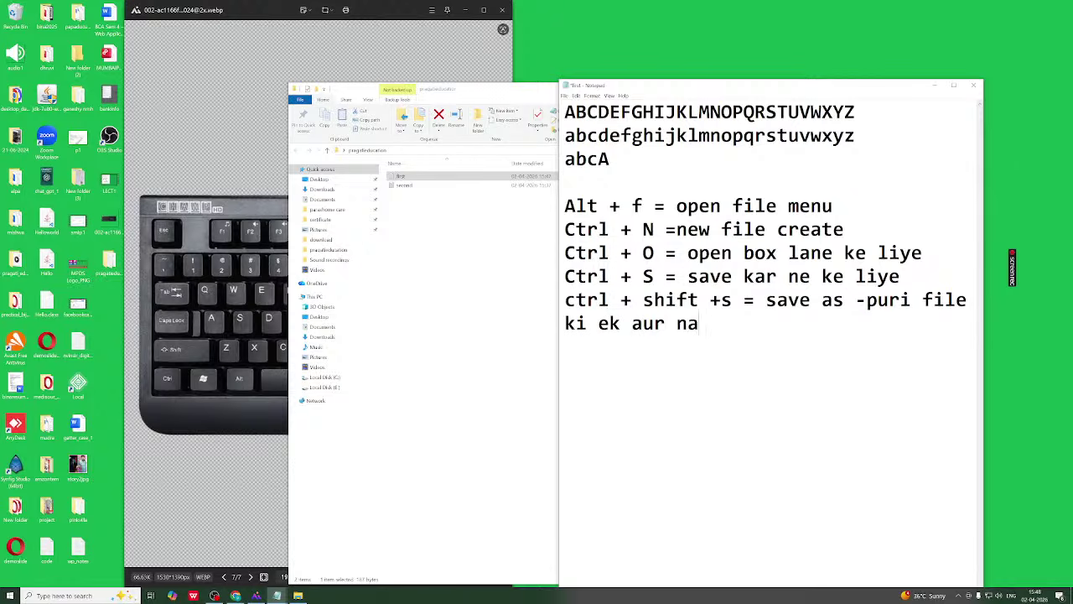
{"action": "type", "text": "kal ban jayegi"}
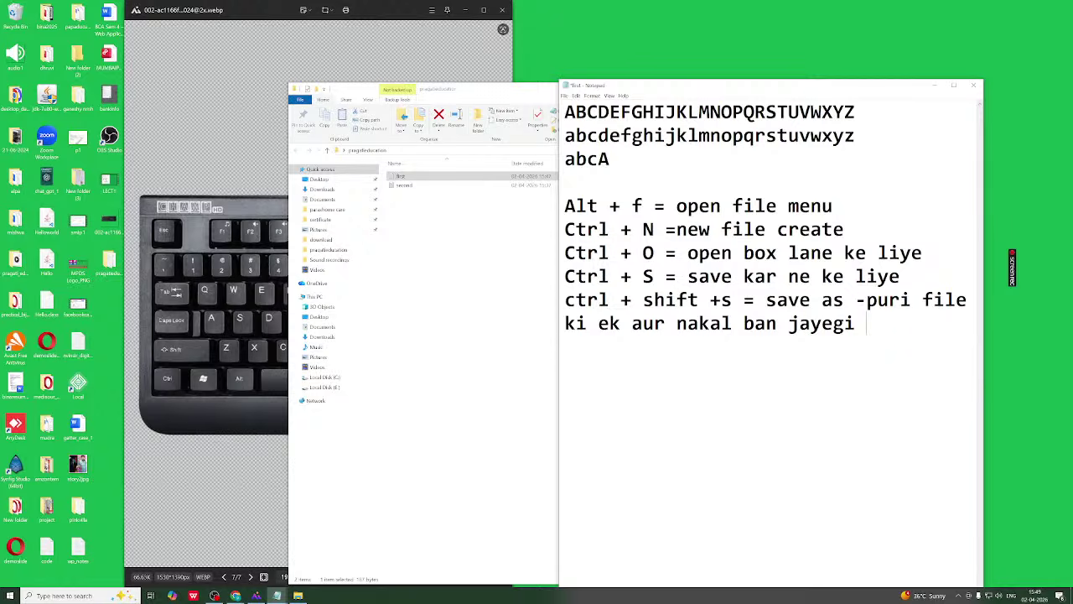
Leave a few blank lines below the shortcut list and add the question lines "save as = ?" and "new file =?"
{"action": "key", "text": "Return"}
{"action": "key", "text": "Return"}
{"action": "key", "text": "Return"}
{"action": "type", "text": "save as"}
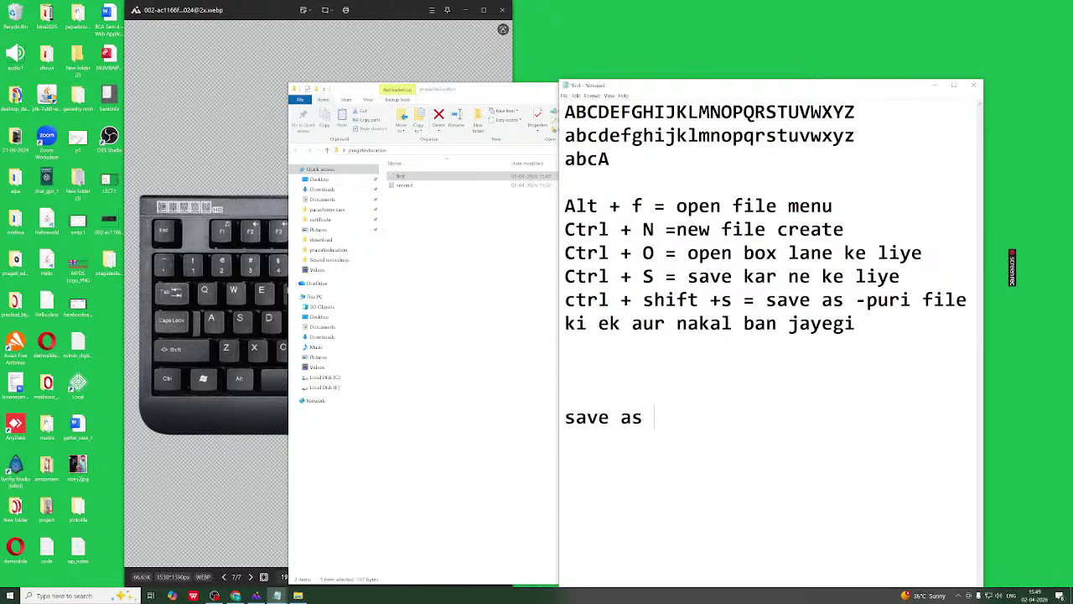
{"action": "type", "text": " = ?"}
{"action": "key", "text": "Return"}
{"action": "type", "text": "new file "}
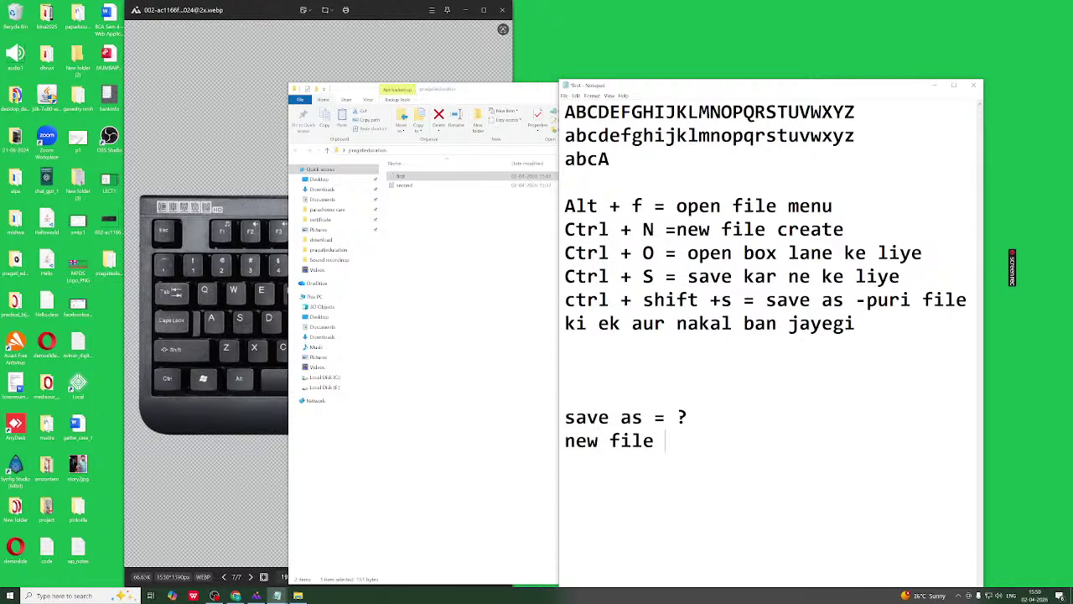
{"action": "type", "text": "=?"}
Add the question lines "open file=?" and "save =?" below the new file question
{"action": "key", "text": "Return"}
{"action": "type", "text": "open file="}
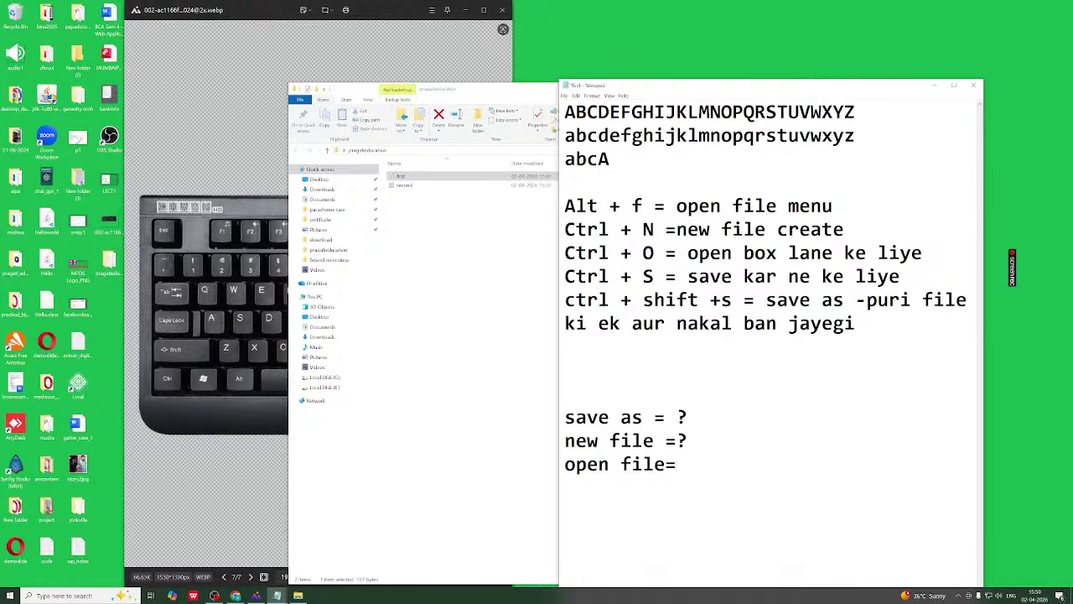
{"action": "type", "text": "?"}
{"action": "key", "text": "Return"}
{"action": "type", "text": "save ?"}
{"action": "key", "text": "BackSpace"}
{"action": "type", "text": "=?"}
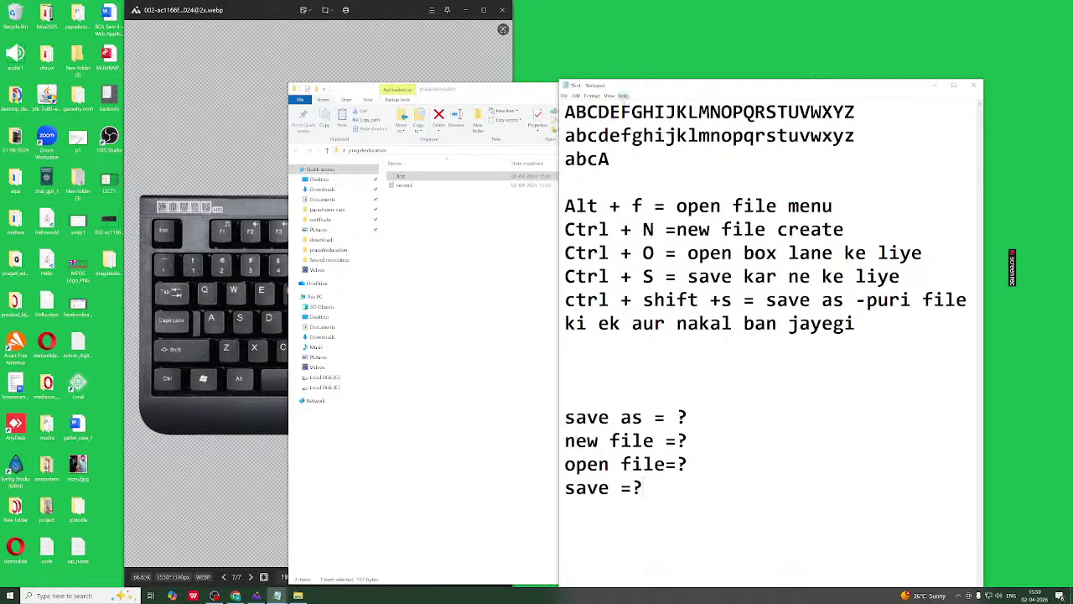
{"action": "left_click", "coordinate": [564, 96]}
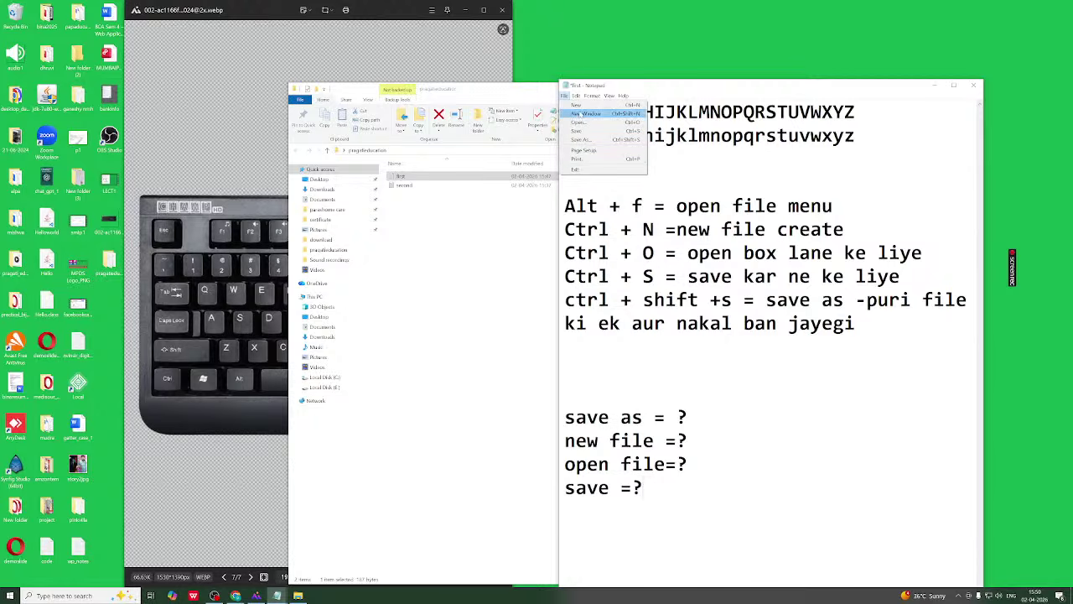
{"action": "mouse_move", "coordinate": [577, 97]}
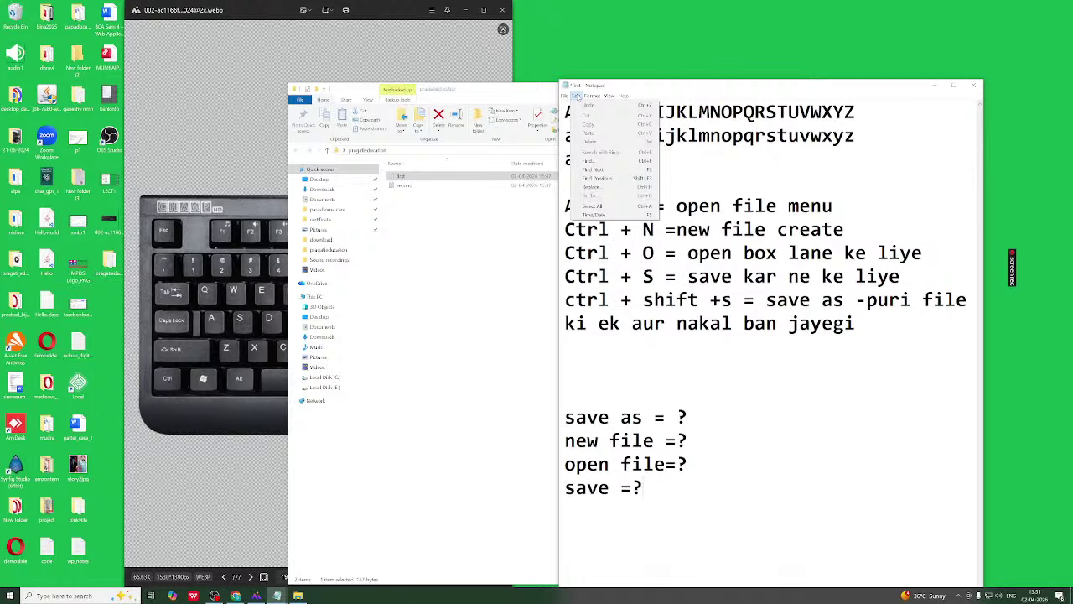
{"action": "mouse_move", "coordinate": [612, 97]}
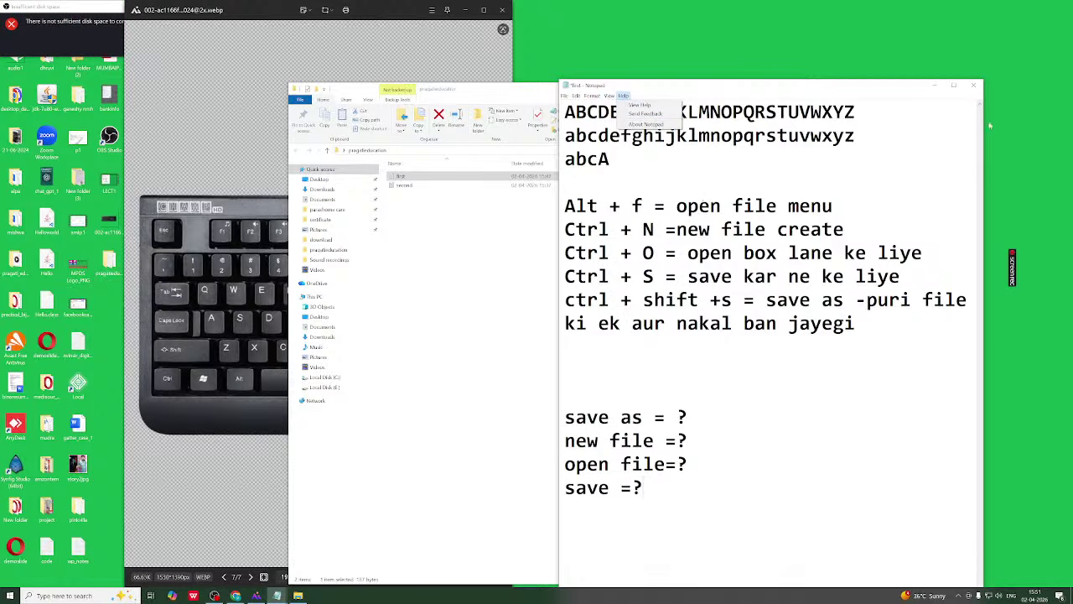
Minimize the first.txt window and the pragatieducation folder window
{"action": "left_click", "coordinate": [934, 84]}
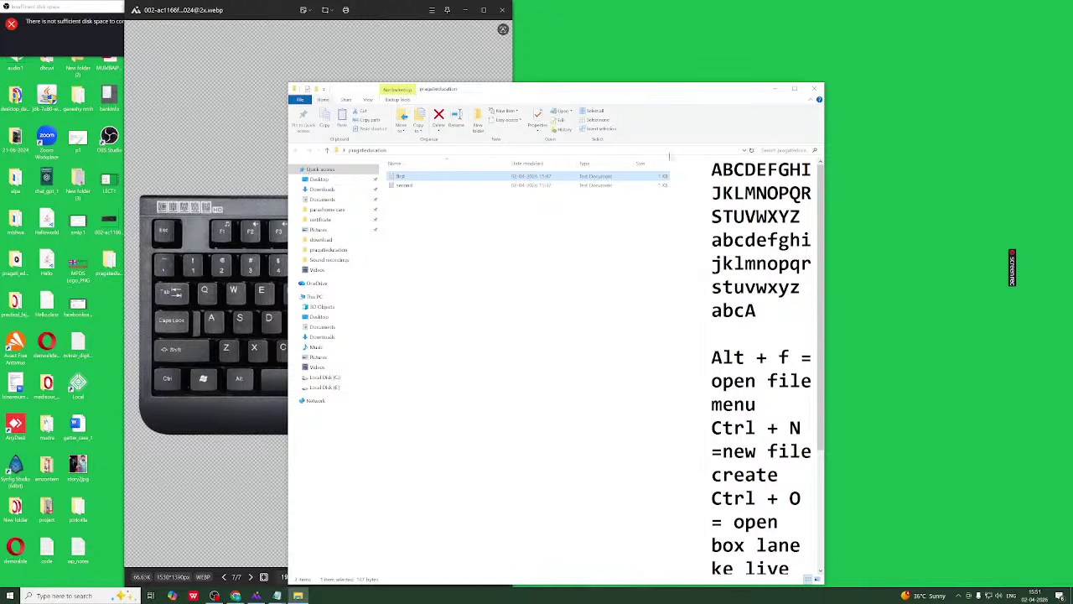
{"action": "left_click", "coordinate": [775, 90]}
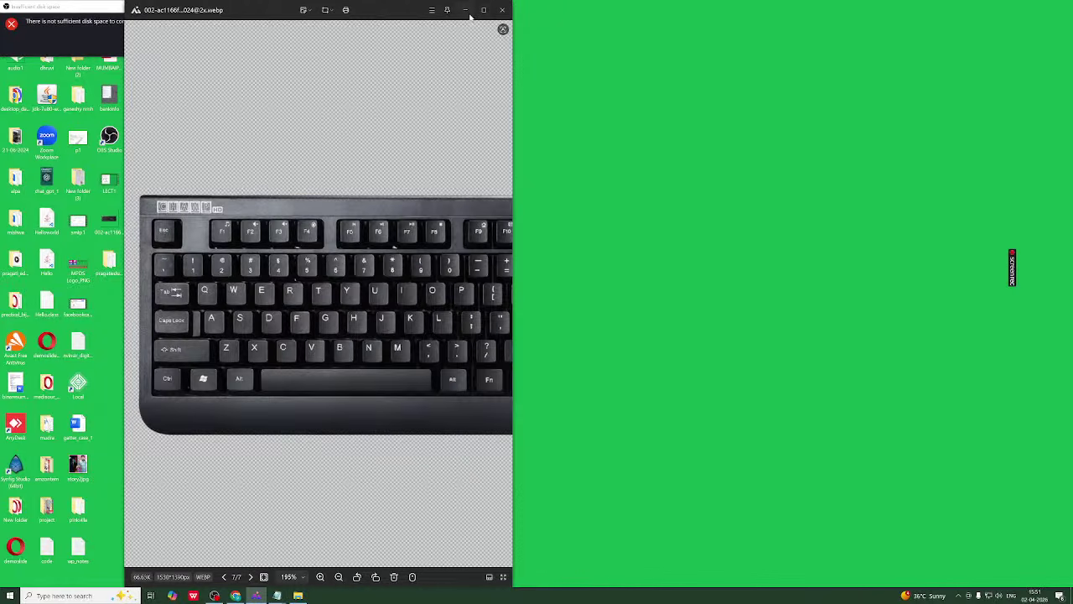